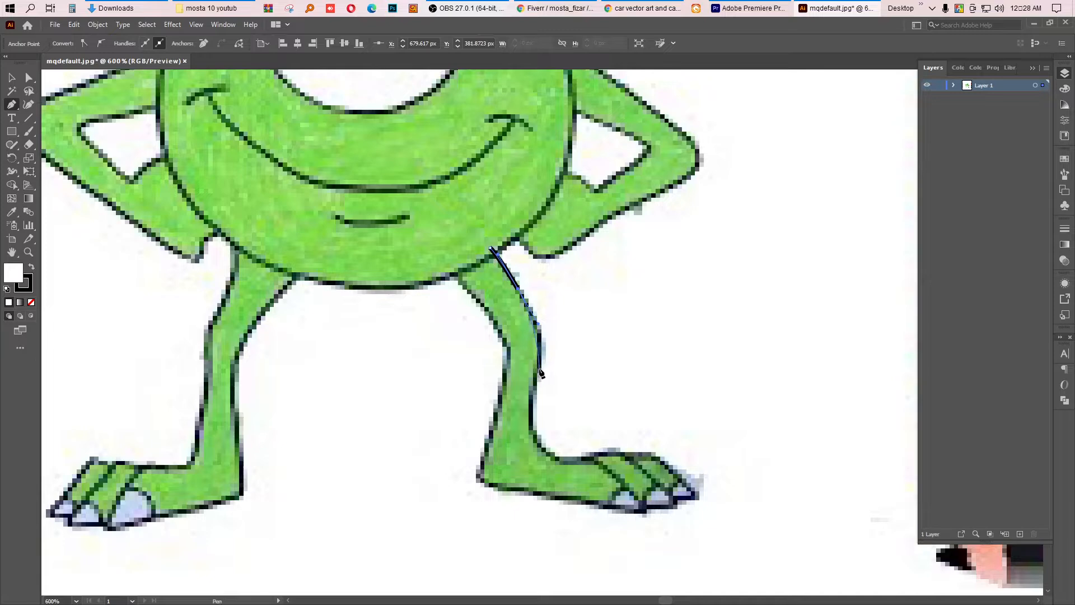
# Step: Set the fill to none and trace the leg's front edge down around the foot and toes with the Pen tool
pyautogui.moveTo(542, 371); pyautogui.dragTo(427, 333)
pyautogui.click(30, 302)
pyautogui.click(446, 338)
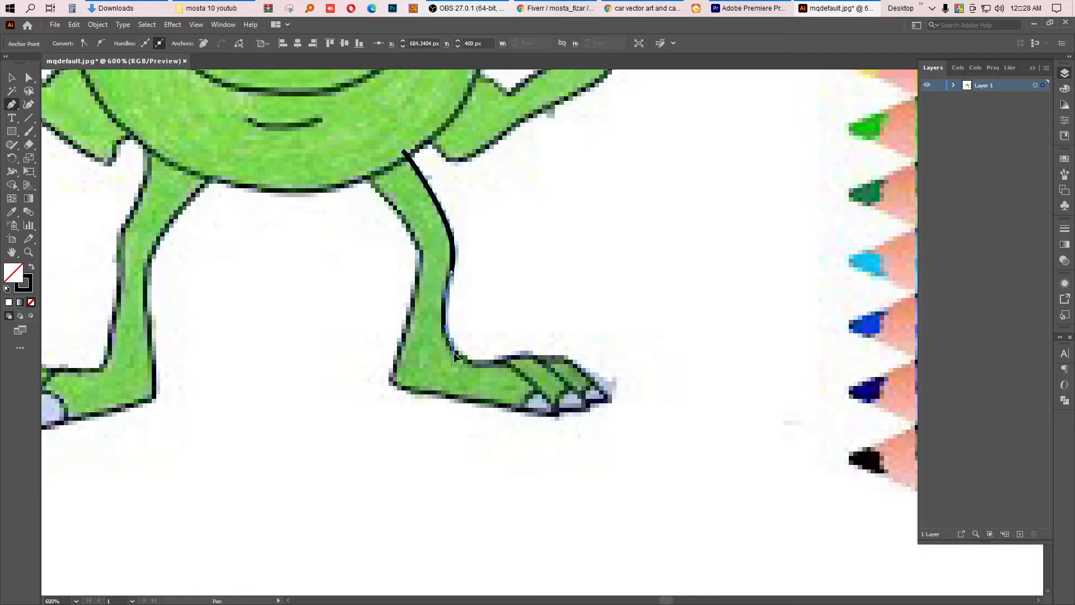
pyautogui.click(456, 361)
pyautogui.moveTo(504, 362); pyautogui.dragTo(457, 337)
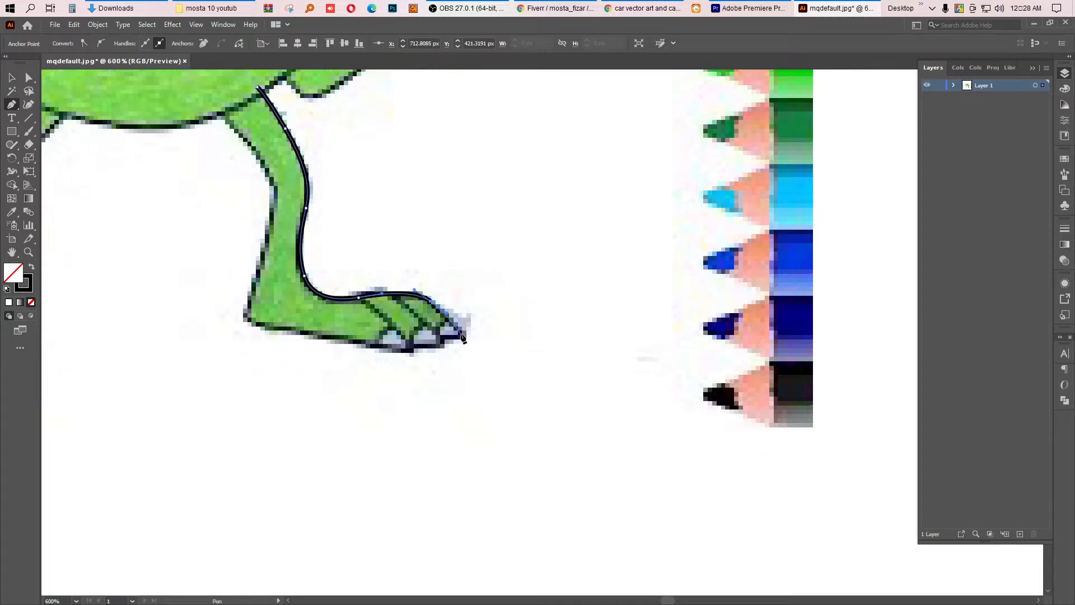
pyautogui.click(442, 338)
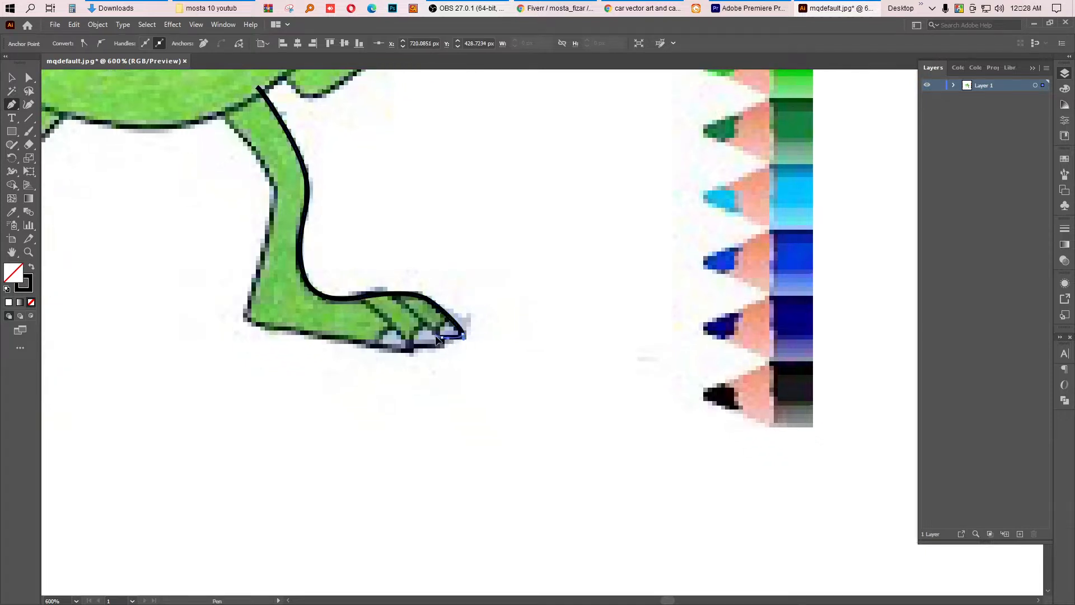
pyautogui.click(414, 345)
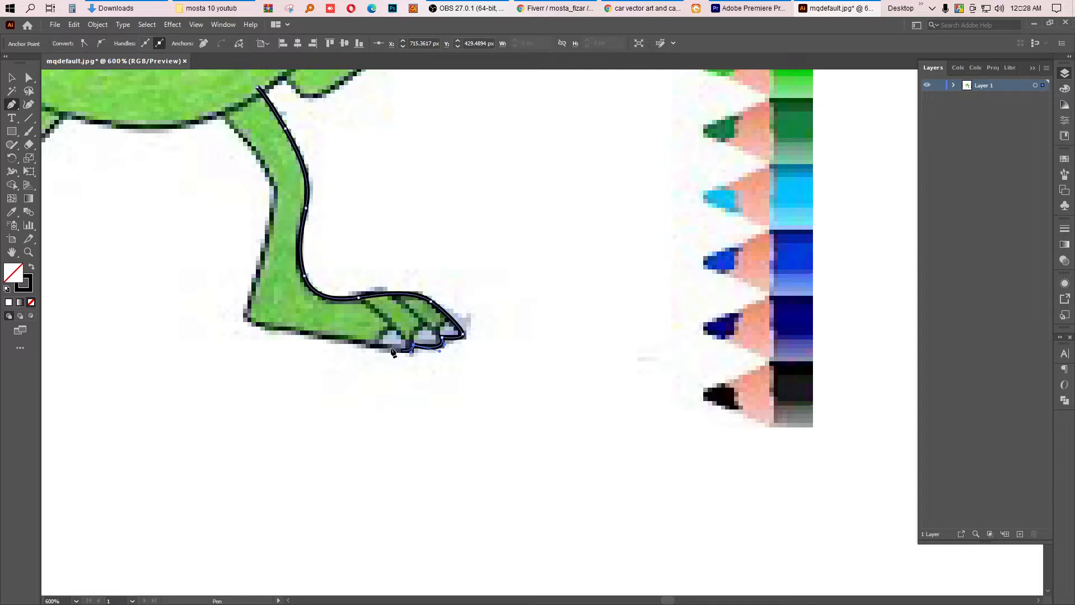
pyautogui.click(343, 343)
pyautogui.moveTo(343, 340); pyautogui.dragTo(333, 337)
pyautogui.press('space')
pyautogui.moveTo(254, 330); pyautogui.dragTo(370, 354)
pyautogui.click(371, 347)
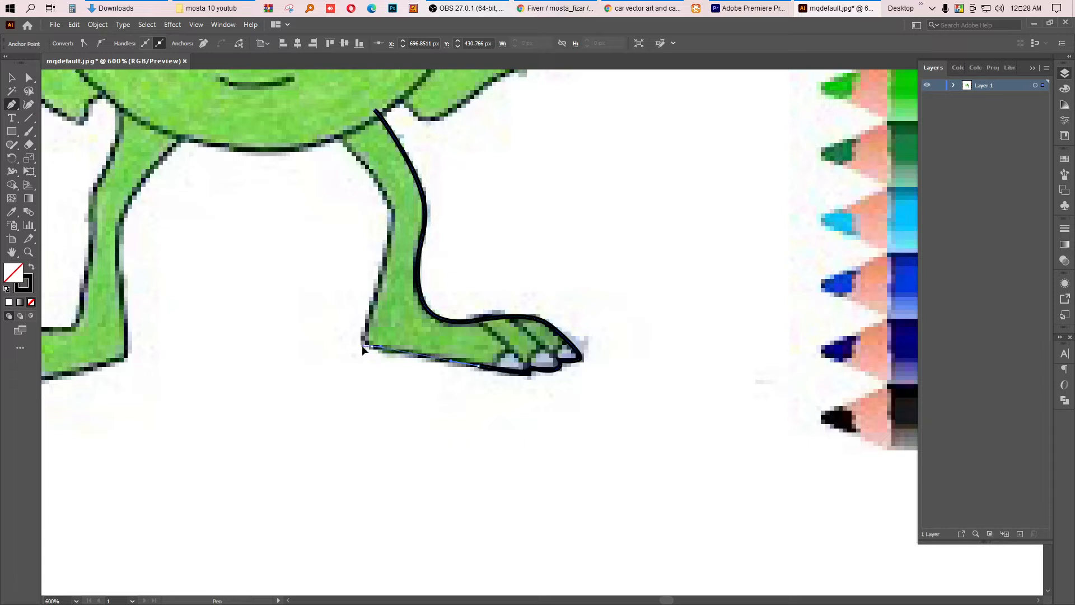
pyautogui.click(360, 343)
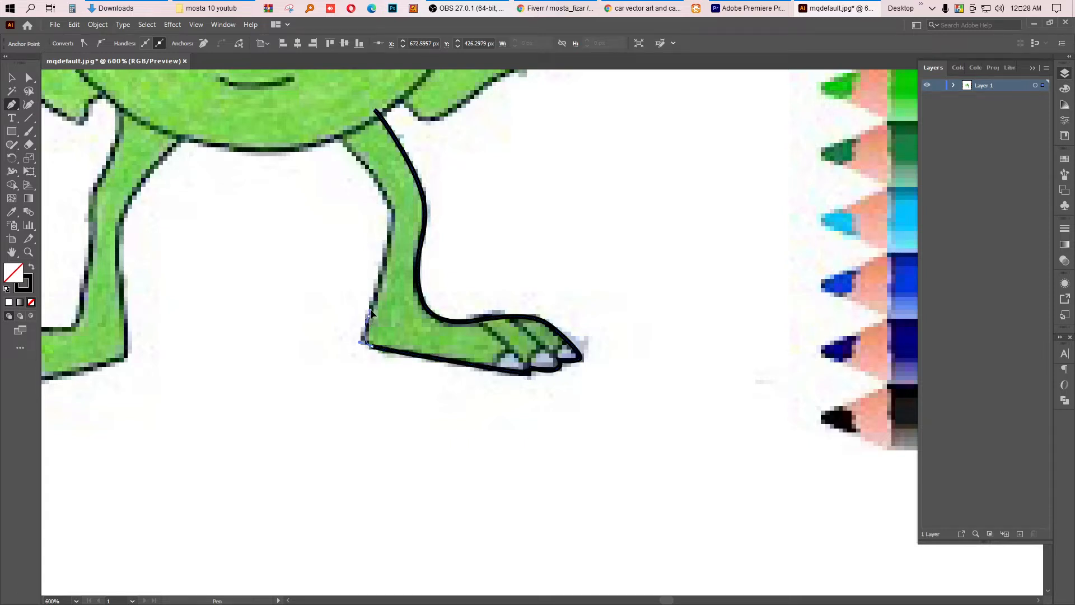
# Step: Continue the outline up the back of the leg and close the path at the hip
pyautogui.press('space')
pyautogui.moveTo(388, 223); pyautogui.dragTo(403, 329)
pyautogui.press('space')
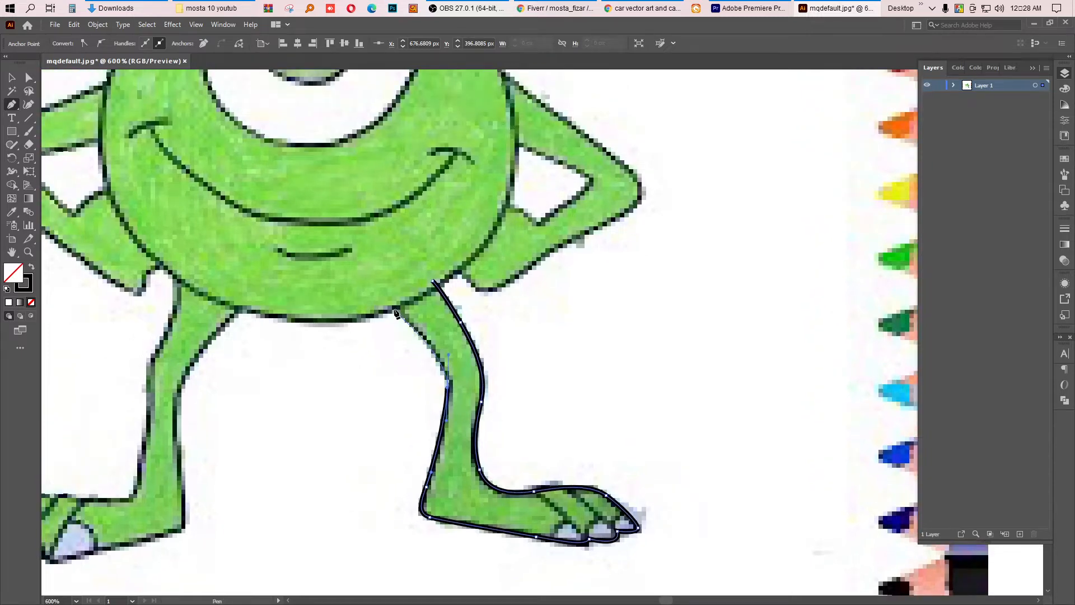
pyautogui.click(393, 306)
pyautogui.moveTo(385, 293); pyautogui.dragTo(385, 292)
pyautogui.moveTo(402, 283); pyautogui.dragTo(406, 282)
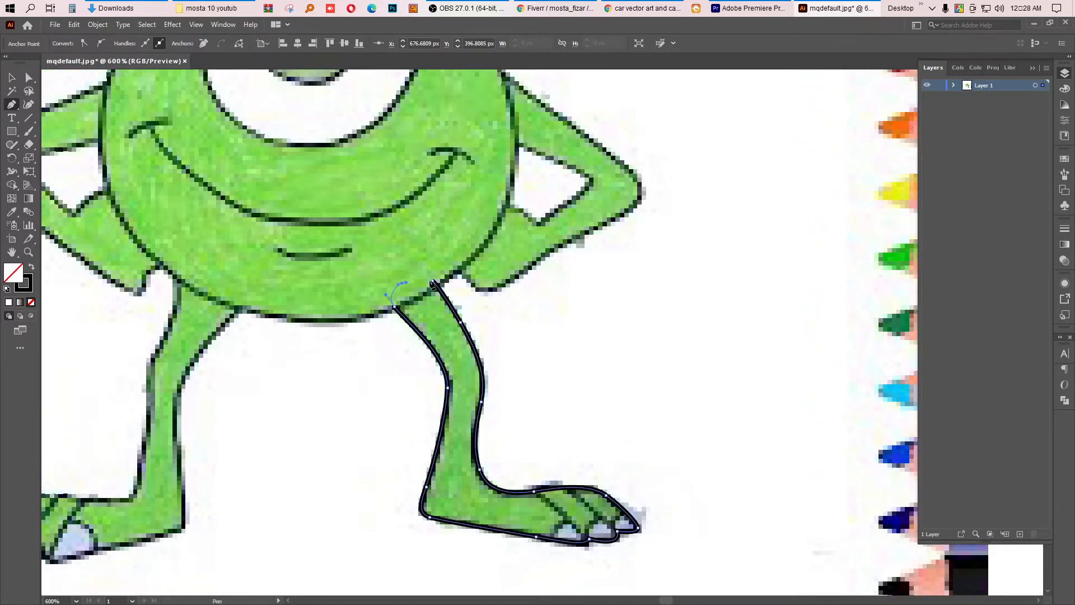
pyautogui.click(432, 280)
# Step: Draw a straight diagonal line across the foot separating the outer toe
pyautogui.press('space')
pyautogui.moveTo(532, 444); pyautogui.dragTo(551, 361)
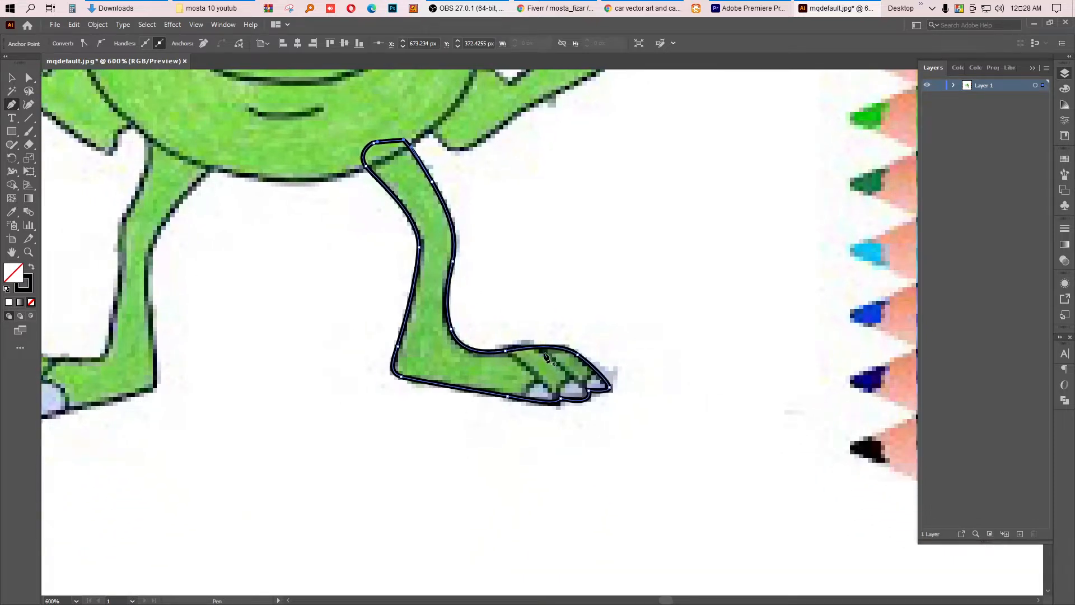
pyautogui.click(532, 337)
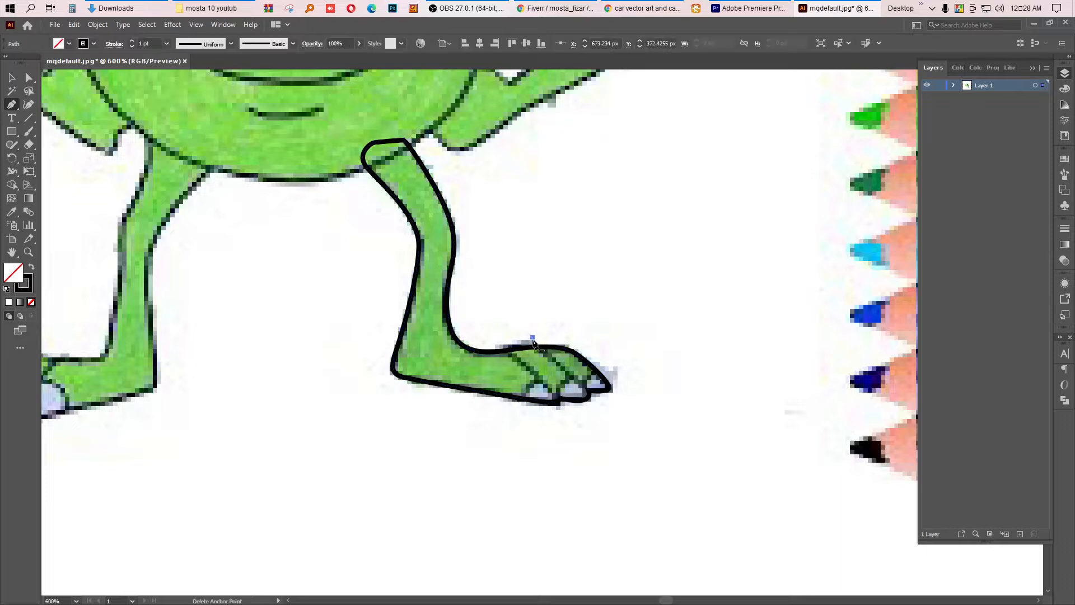
pyautogui.click(588, 392)
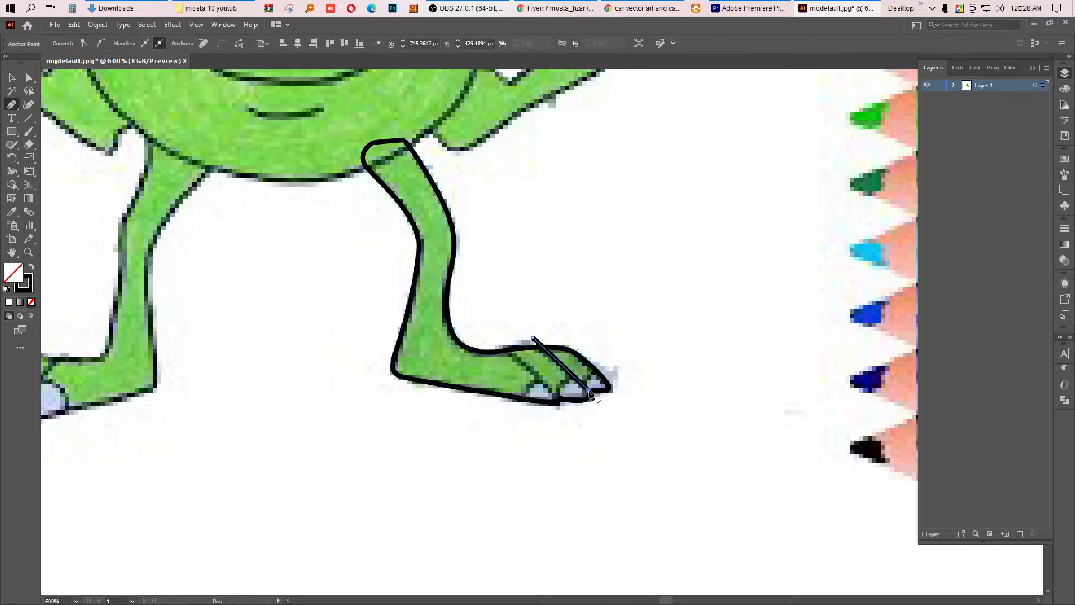
pyautogui.click(600, 402)
pyautogui.hotkey('shift', 'c')
pyautogui.press('p')
# Step: Draw a second diagonal line across the foot separating the next toe
pyautogui.click(503, 340)
pyautogui.moveTo(502, 342); pyautogui.dragTo(508, 351)
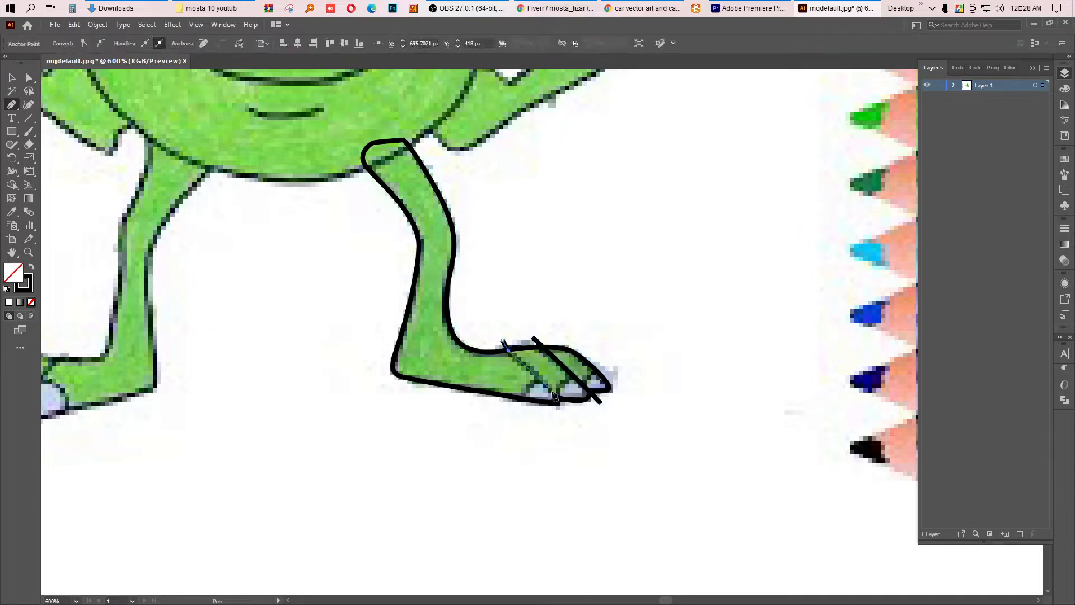
pyautogui.moveTo(560, 398); pyautogui.dragTo(573, 411)
pyautogui.click(571, 410)
pyautogui.hotkey('shift', 'c')
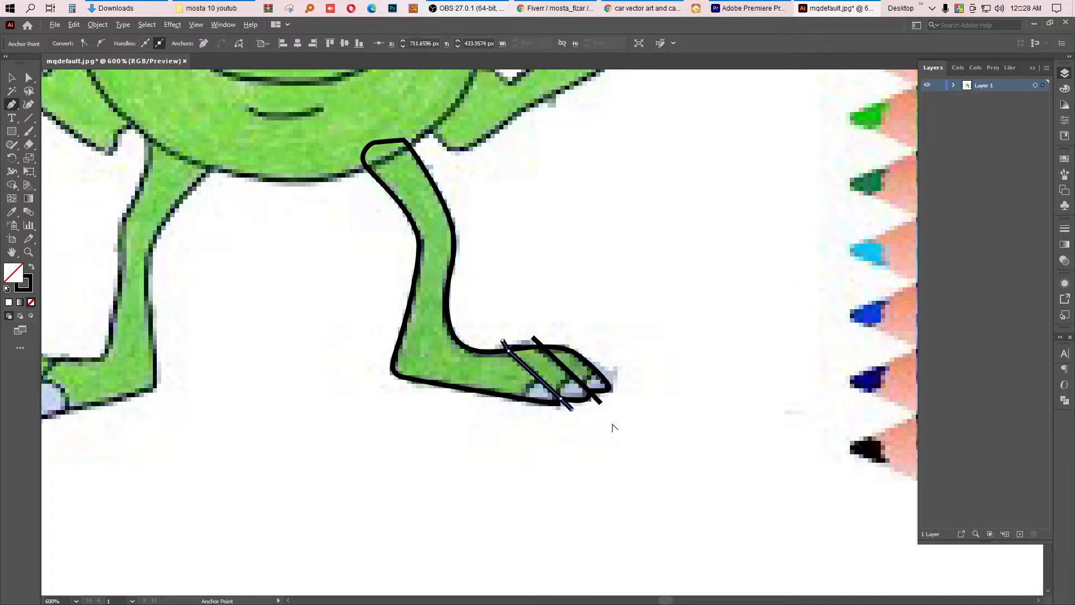
pyautogui.press('p')
pyautogui.click(517, 403)
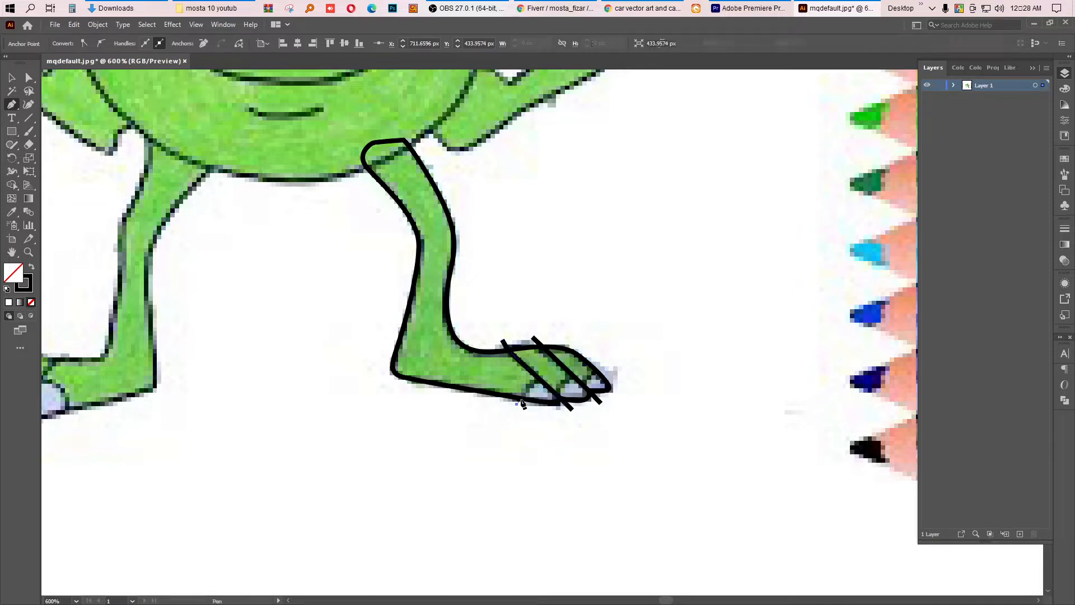
pyautogui.moveTo(552, 373); pyautogui.dragTo(554, 372)
pyautogui.hotkey('ctrl', 'z')
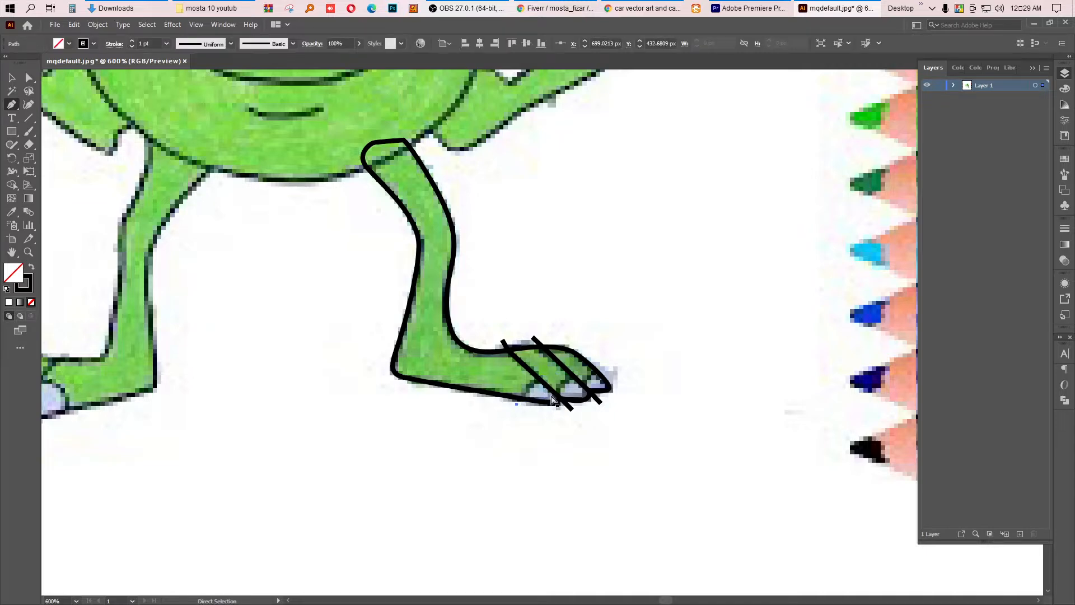
pyautogui.hotkey('ctrl', 'z')
# Step: Select the traced image and lock it in the Layers panel
pyautogui.click(18, 79)
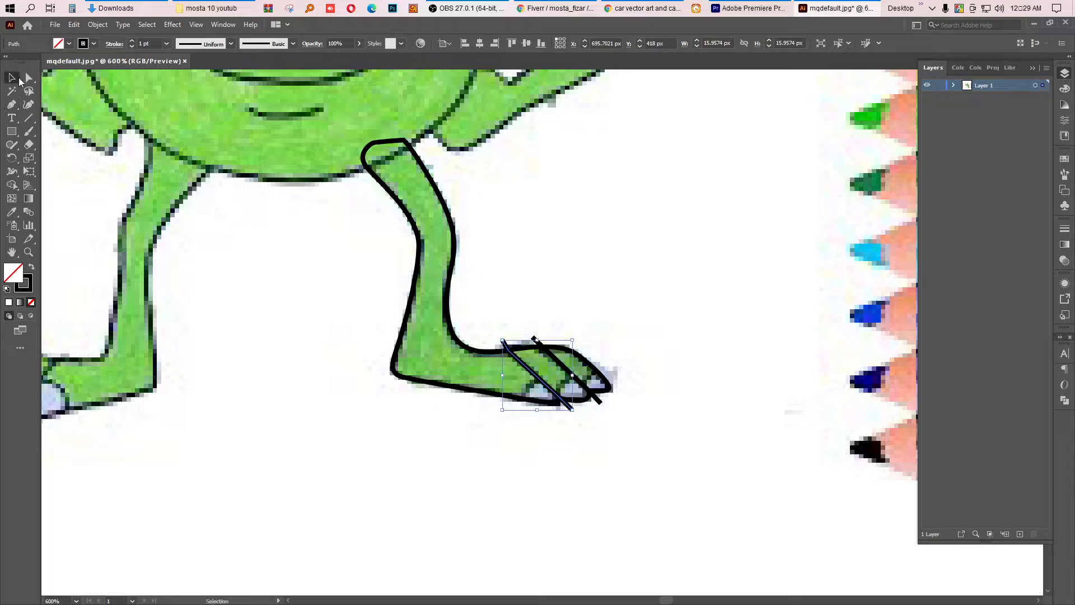
pyautogui.click(464, 412)
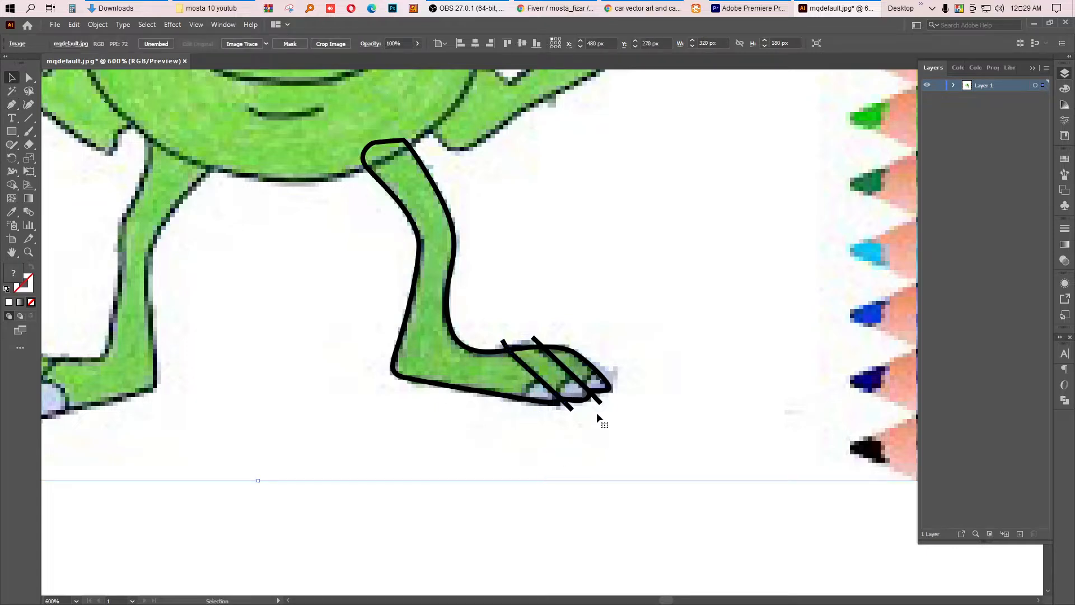
pyautogui.click(953, 85)
pyautogui.click(939, 133)
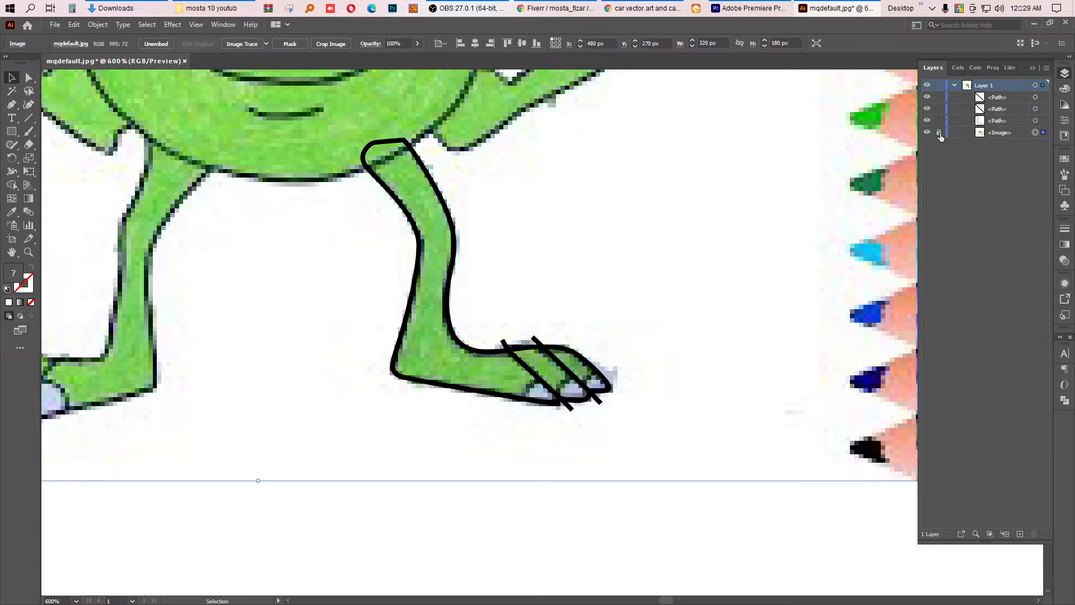
# Step: Select the leg outline and toe lines and divide them with Pathfinder
pyautogui.moveTo(626, 382); pyautogui.dragTo(491, 450)
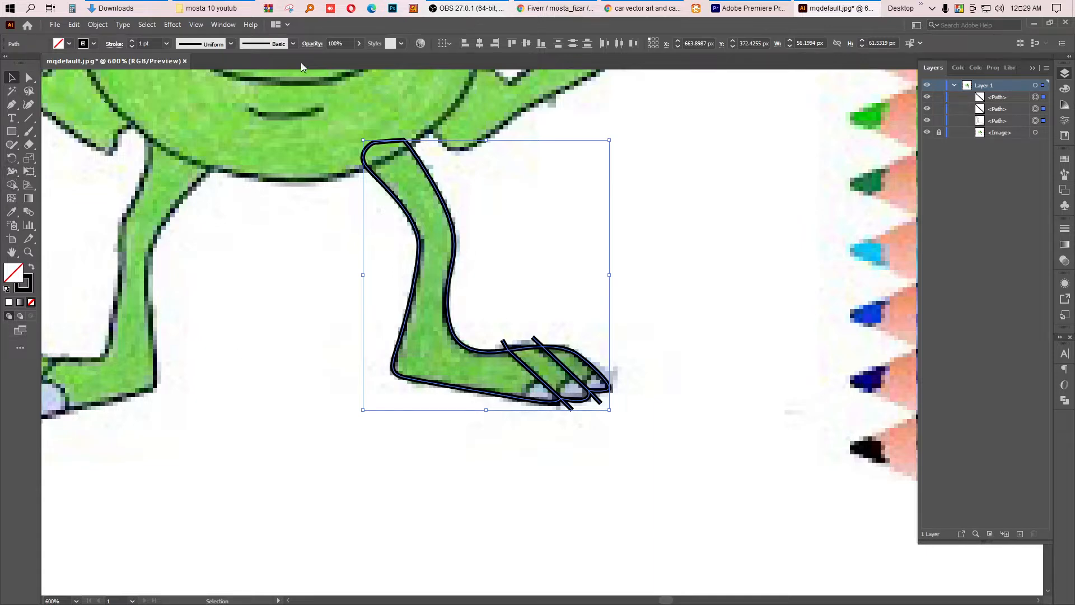
pyautogui.click(222, 24)
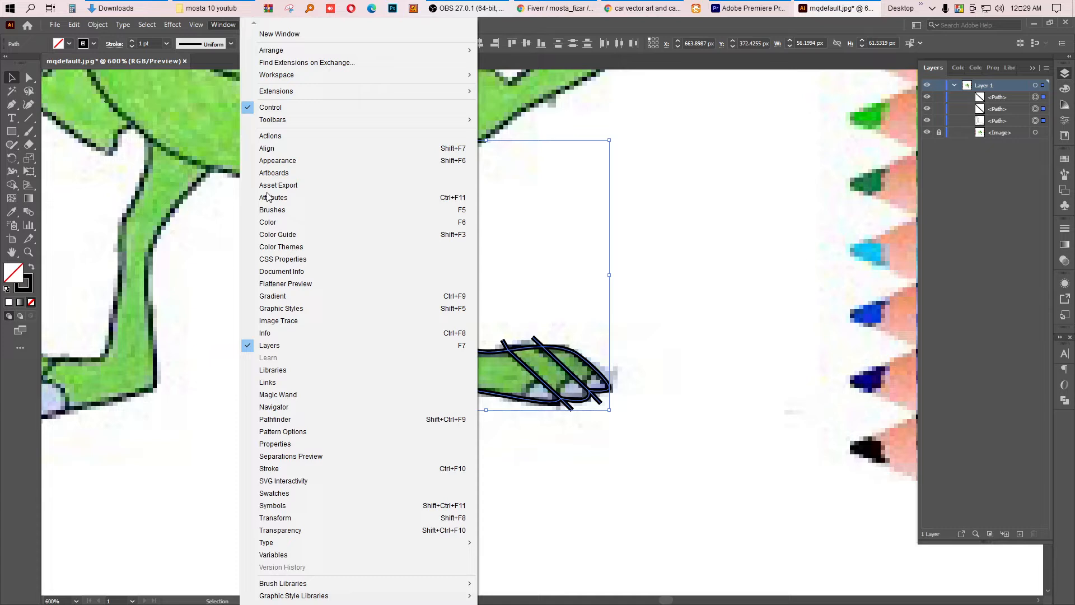
pyautogui.click(275, 419)
pyautogui.click(935, 391)
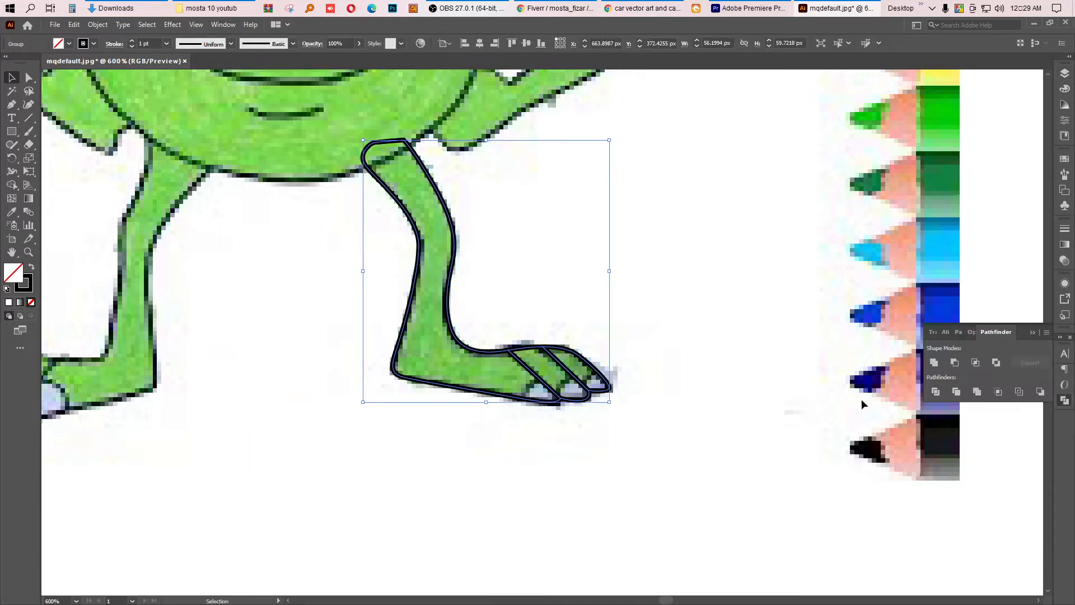
# Step: Draw two curved lines along the undersides of the toes with the Pen tool
pyautogui.click(542, 425)
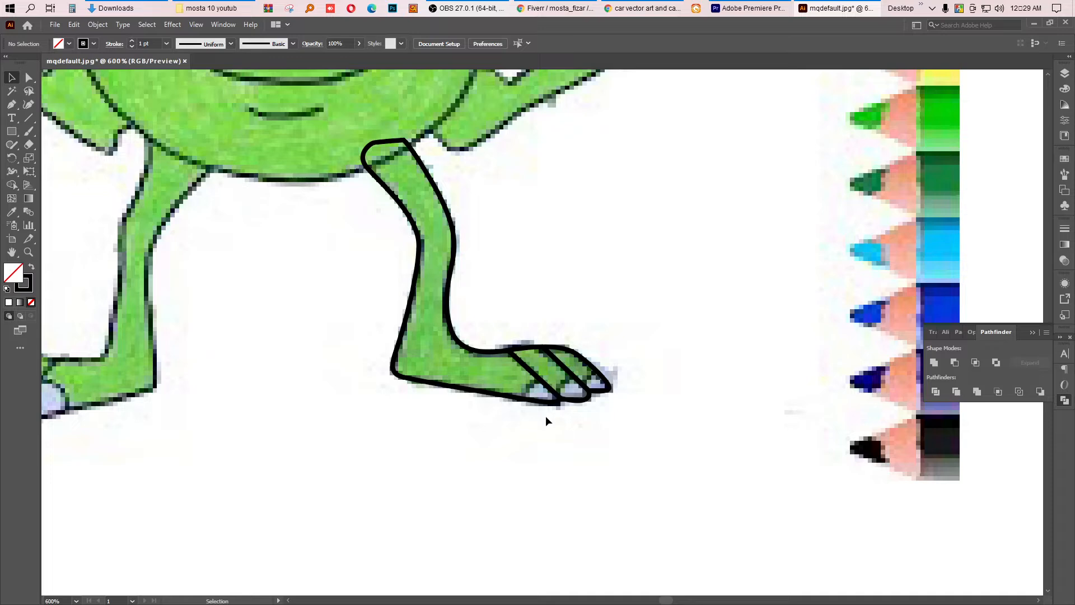
pyautogui.press('p')
pyautogui.click(518, 409)
pyautogui.click(540, 380)
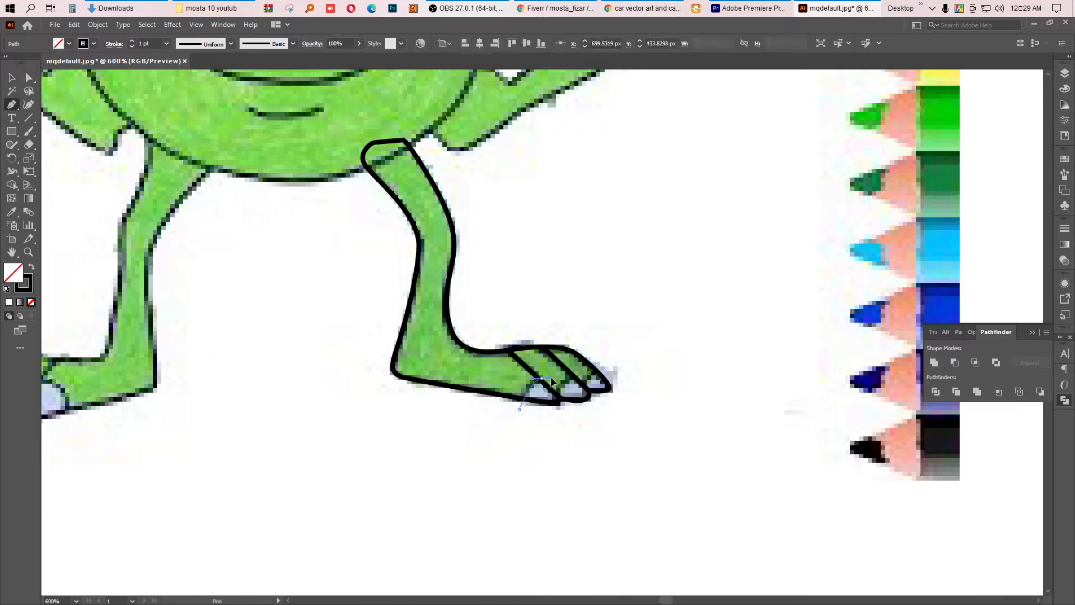
pyautogui.moveTo(556, 372); pyautogui.dragTo(556, 372)
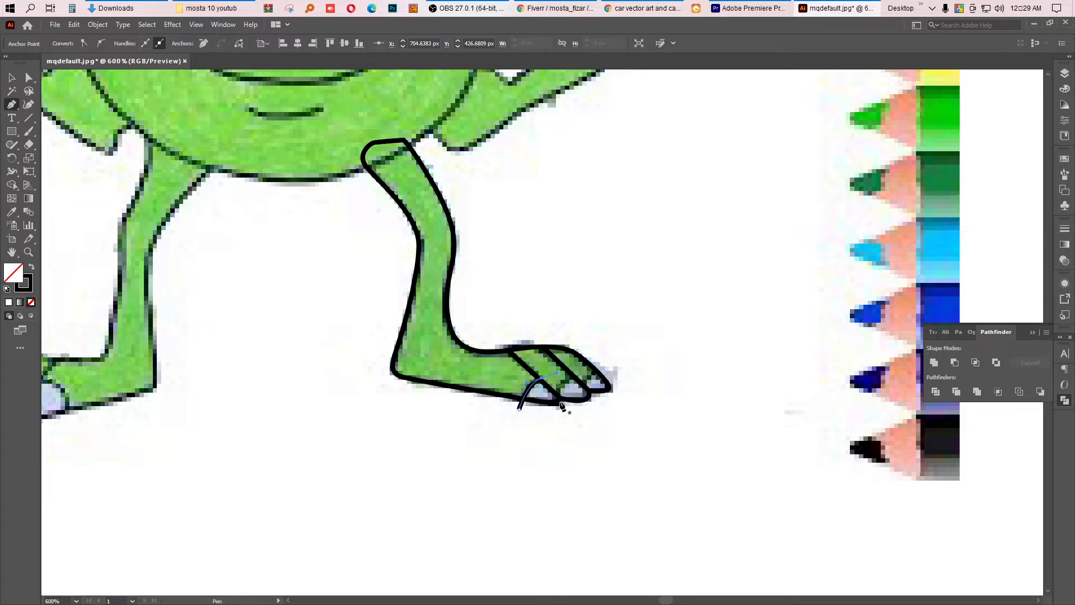
pyautogui.click(553, 397)
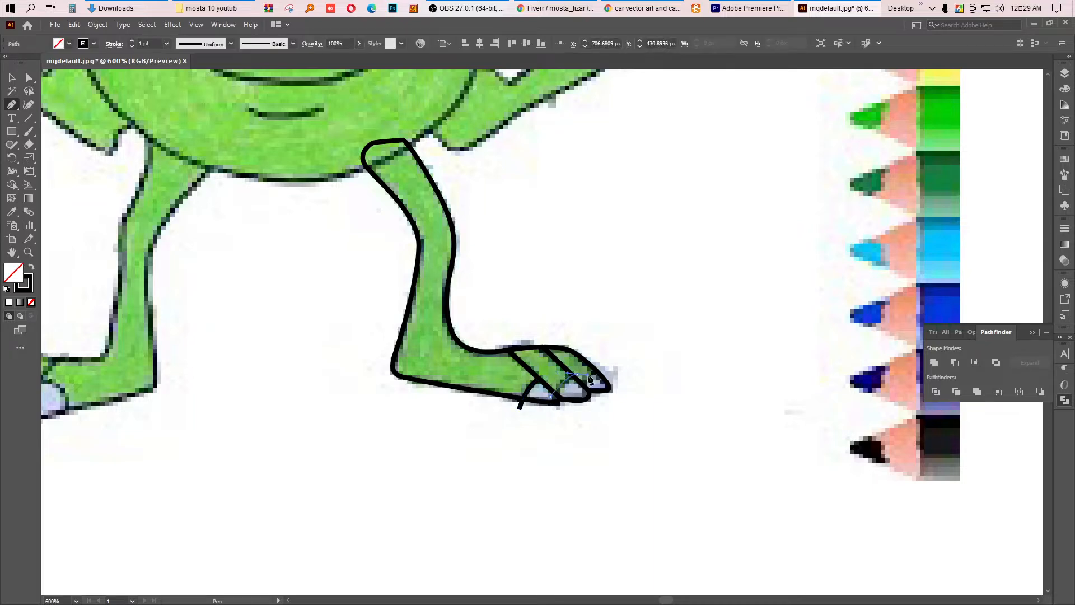
pyautogui.moveTo(595, 375); pyautogui.dragTo(582, 404)
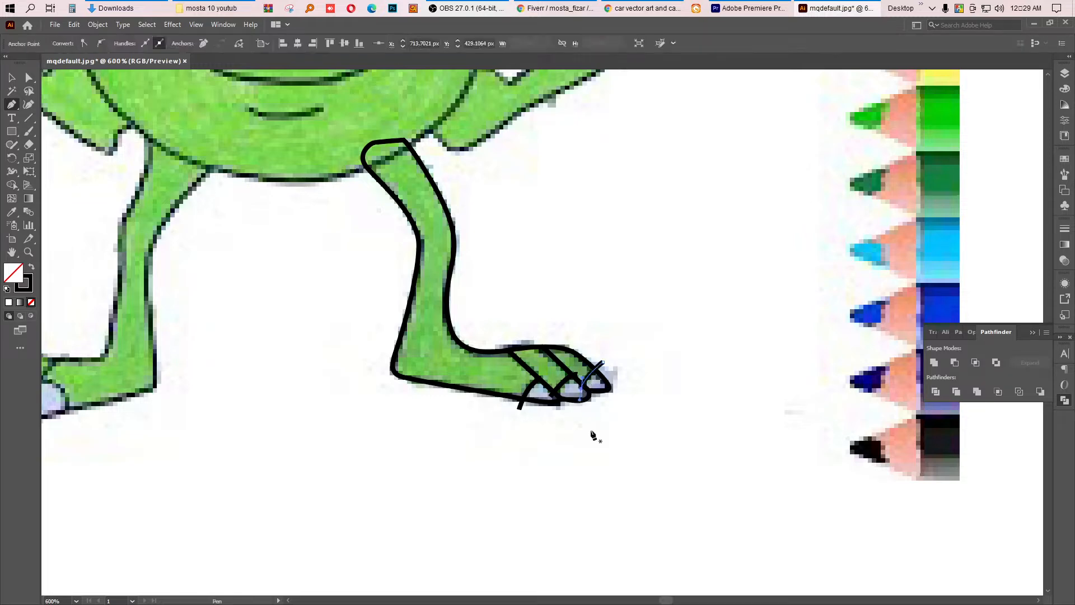
# Step: Select the whole leg drawing and divide it again with Pathfinder
pyautogui.click(11, 78)
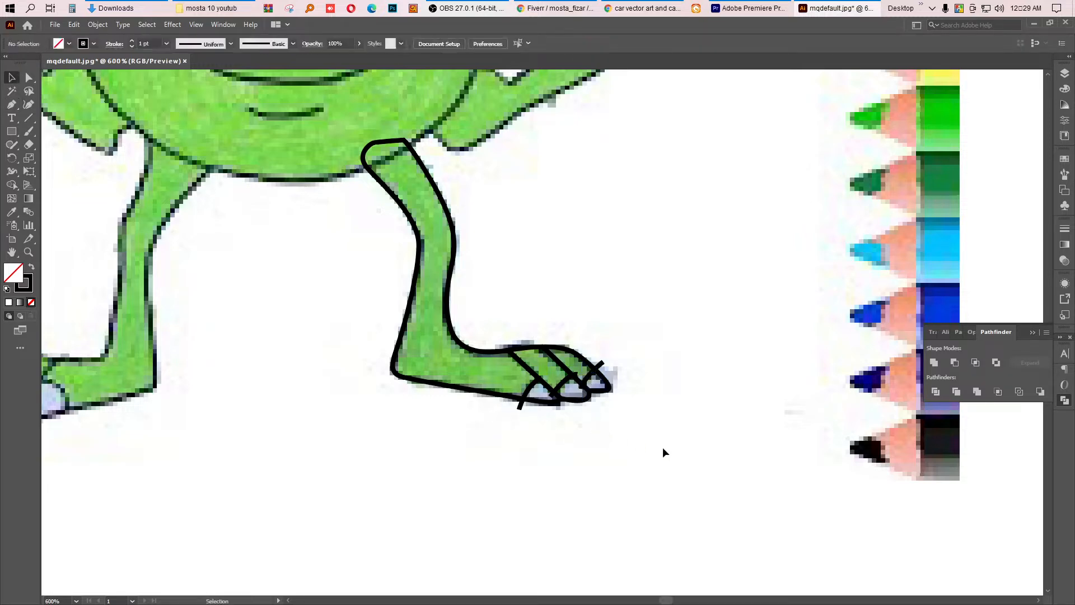
pyautogui.moveTo(662, 447); pyautogui.dragTo(527, 354)
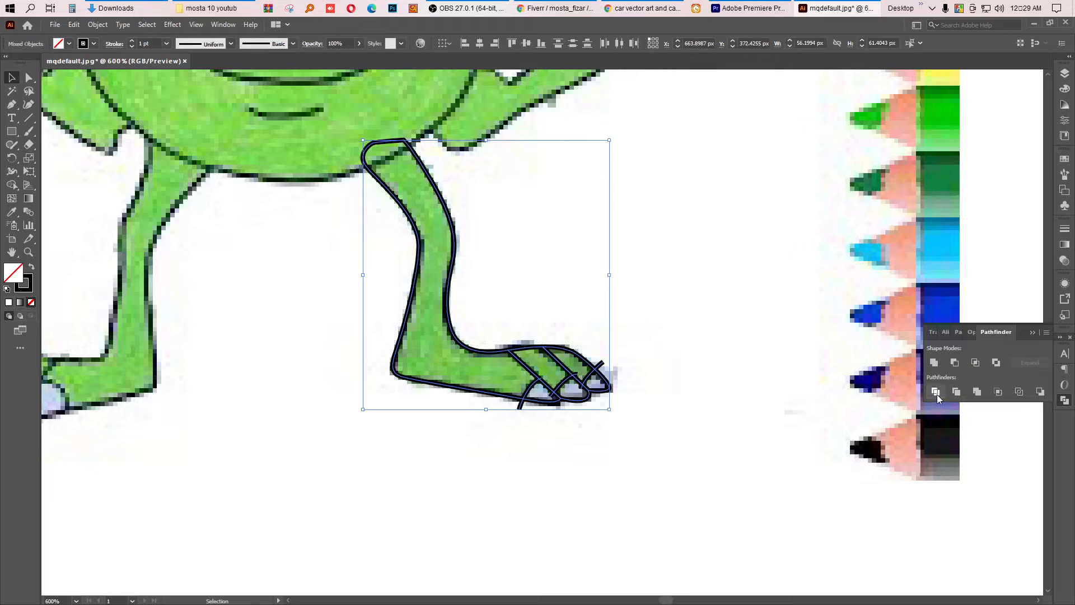
pyautogui.click(936, 392)
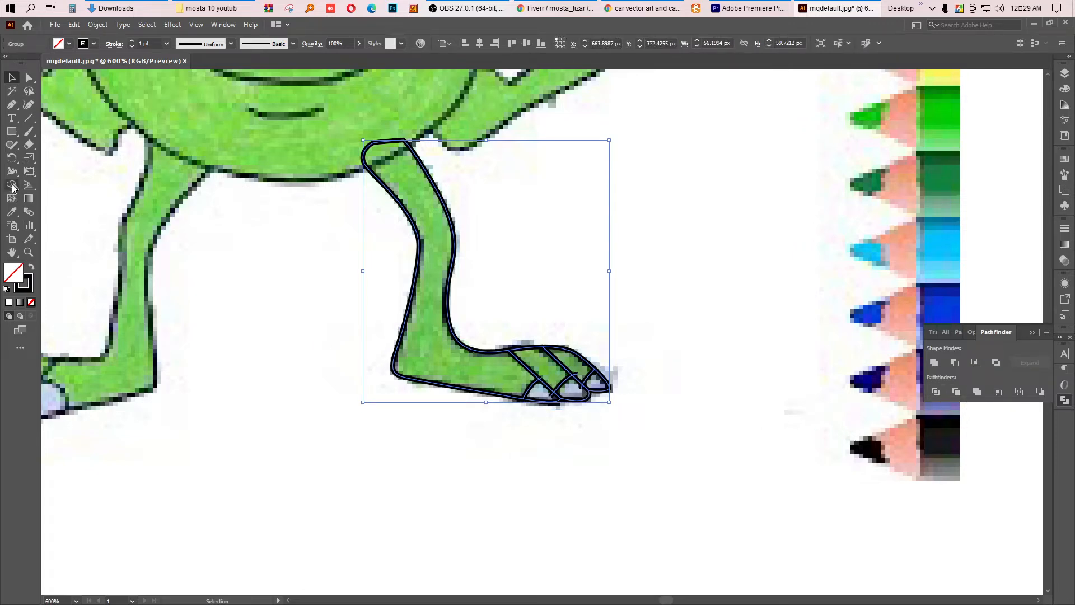
# Step: Trim the stray line ends around the toes with the Shape Builder tool, then deselect
pyautogui.hotkey('shift', 'm')
pyautogui.scroll(5, 582, 340)
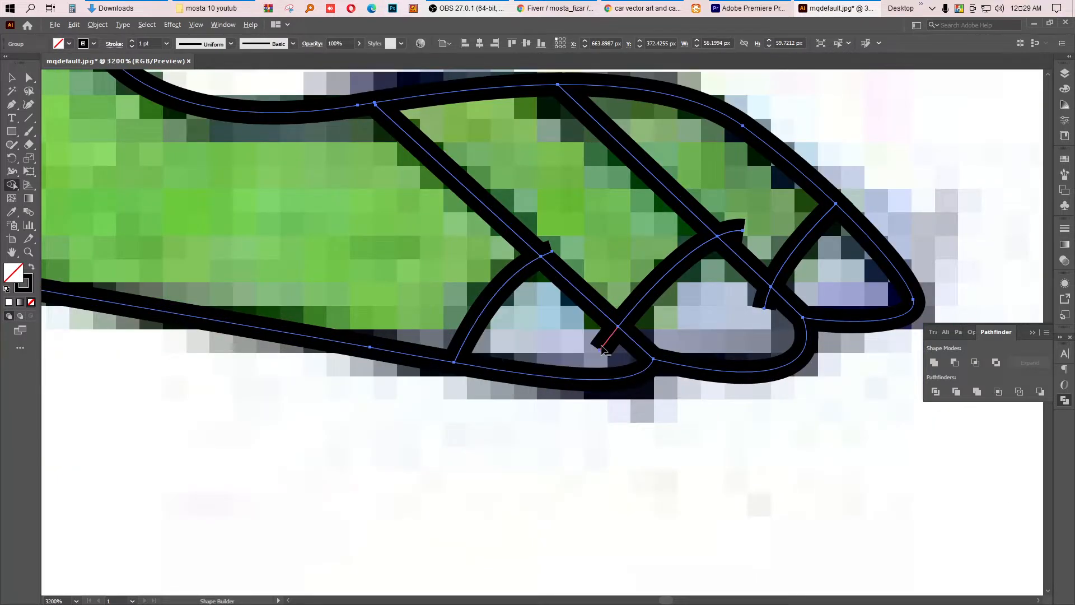
pyautogui.keyDown('alt'); pyautogui.click(602, 348); pyautogui.keyUp('alt')
pyautogui.keyDown('alt'); pyautogui.click(741, 231); pyautogui.keyUp('alt')
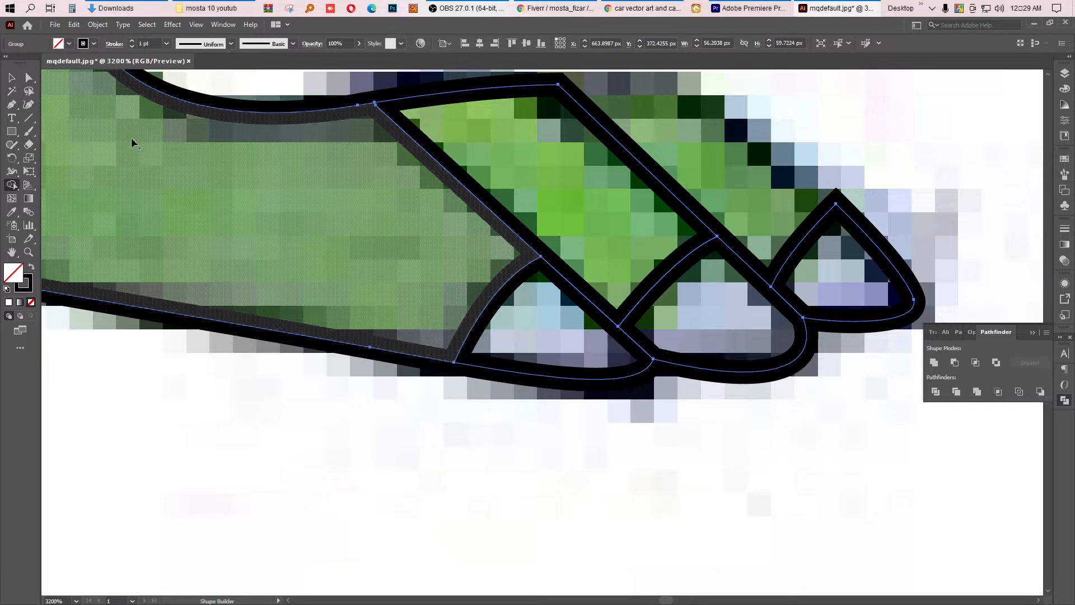
pyautogui.hotkey('ctrl', 'z')
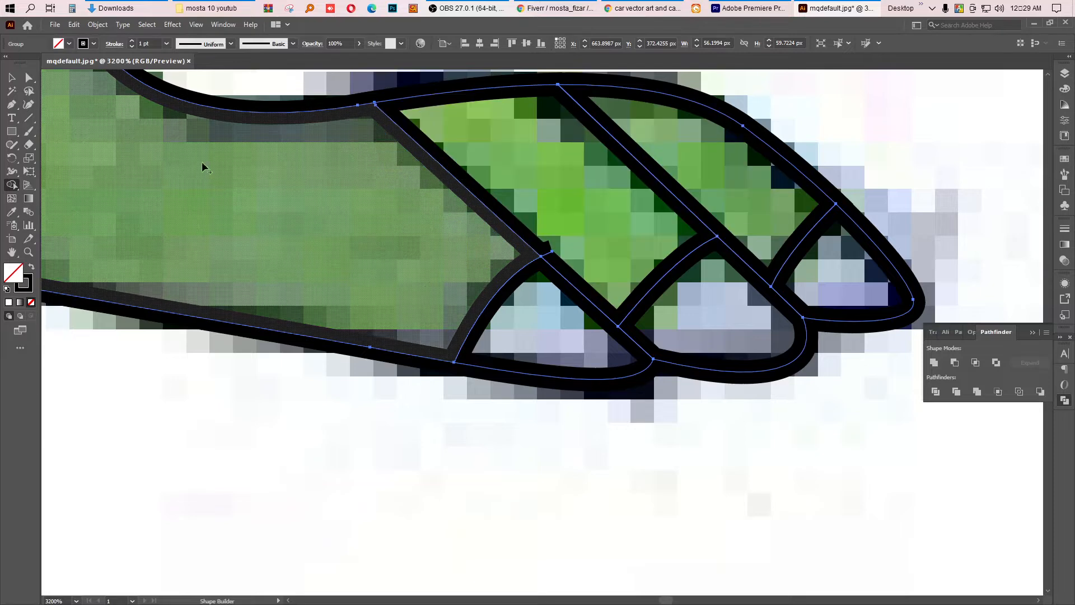
pyautogui.keyDown('alt'); pyautogui.click(551, 252); pyautogui.keyUp('alt')
pyautogui.click(10, 79)
pyautogui.click(383, 516)
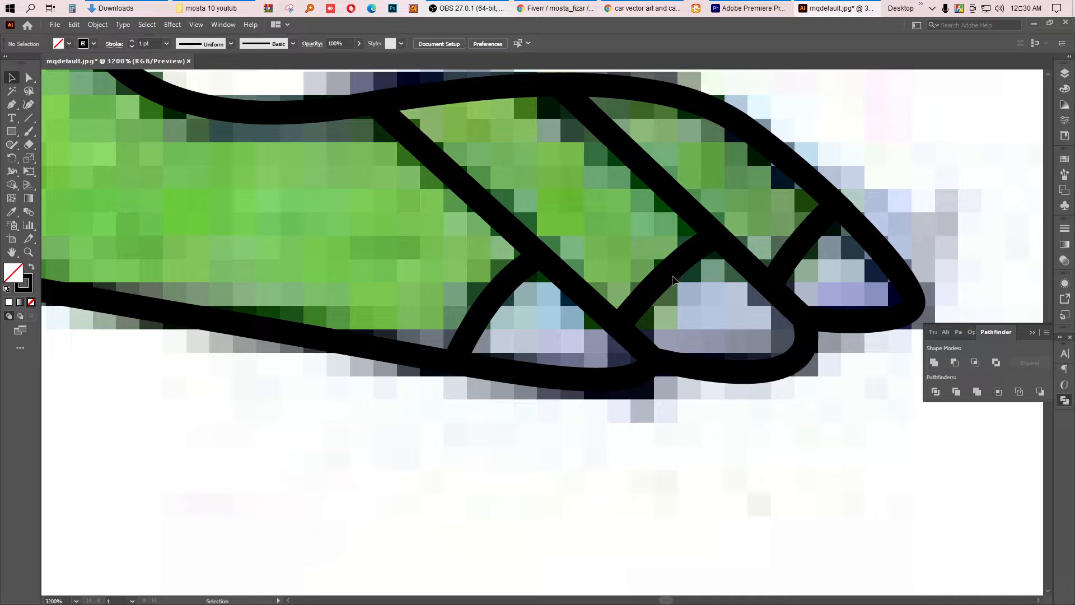
# Step: Ungroup the divided leg drawing and select the middle toe shape
pyautogui.click(748, 374)
pyautogui.rightClick(715, 370)
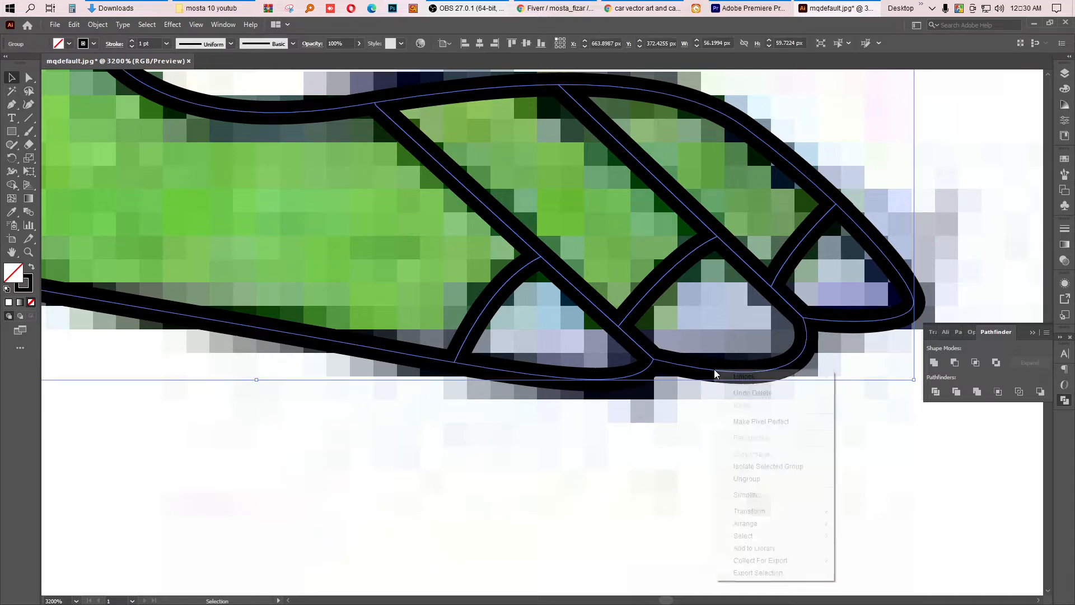
pyautogui.click(746, 478)
pyautogui.click(760, 394)
pyautogui.click(735, 364)
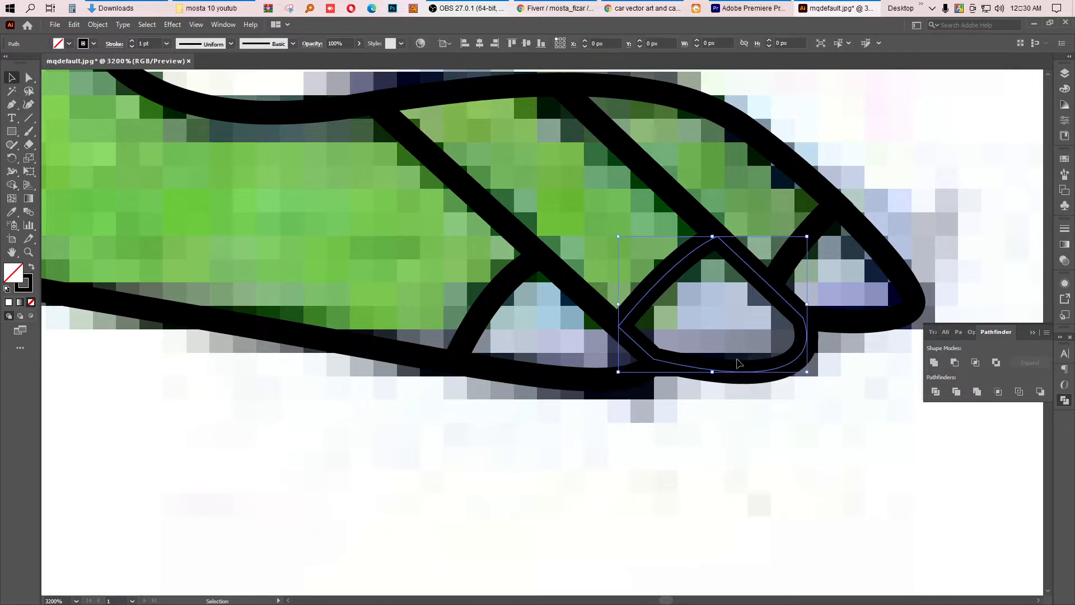
# Step: Fill the middle toe with a dark grey, #514F51
pyautogui.click(11, 212)
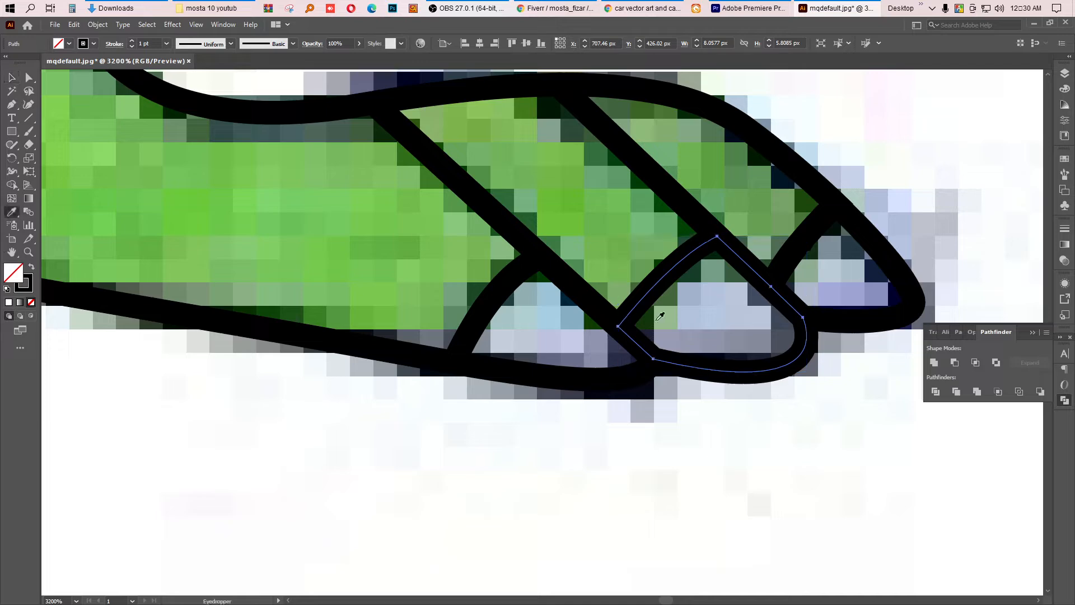
pyautogui.hotkey('ctrl', '-')
pyautogui.doubleClick(13, 273)
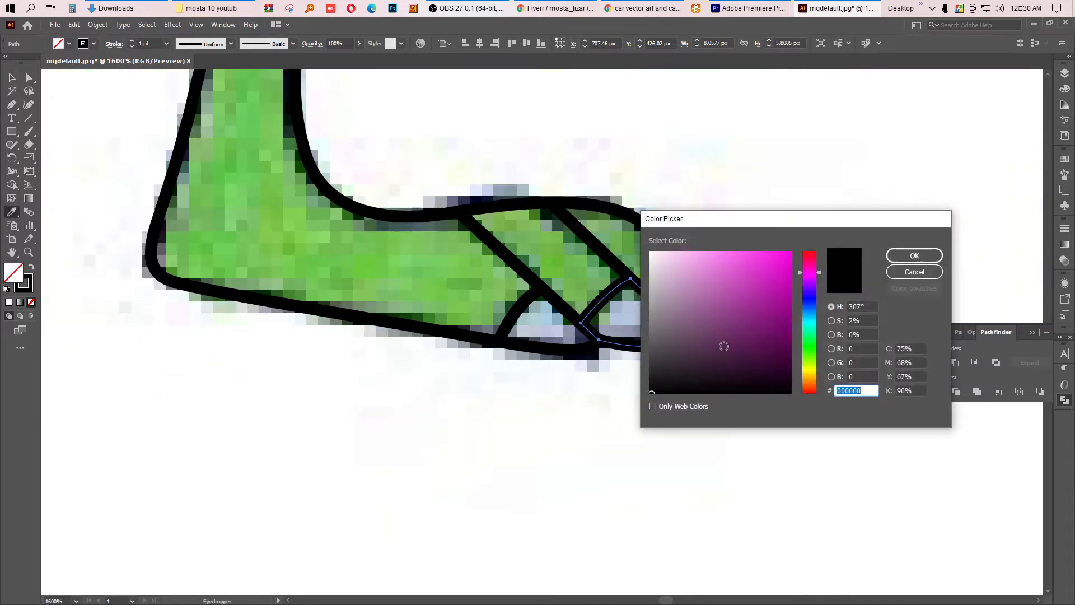
pyautogui.click(658, 293)
pyautogui.click(915, 256)
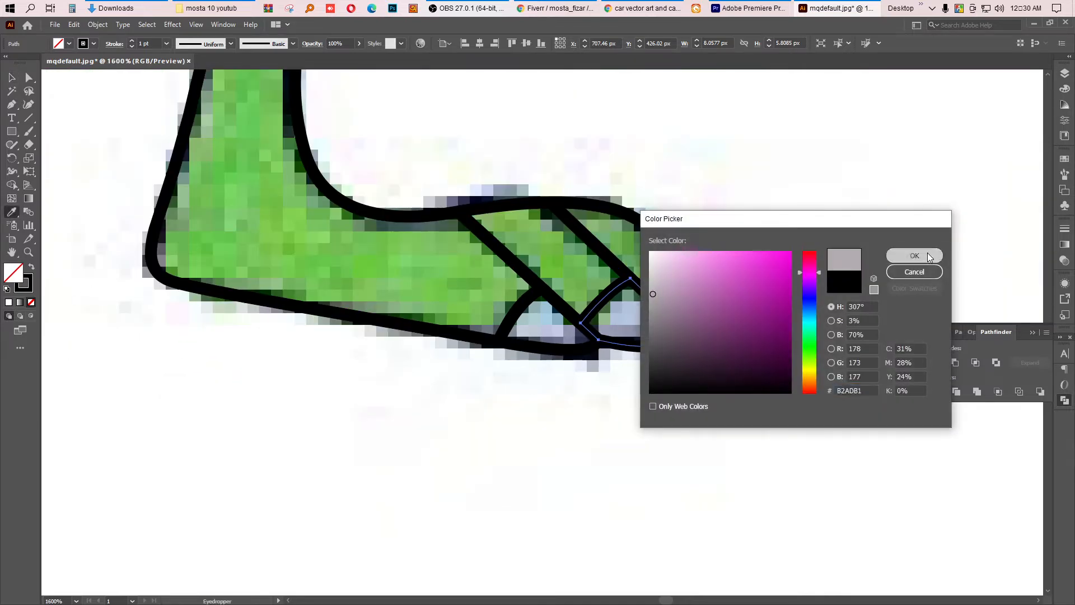
pyautogui.doubleClick(16, 275)
pyautogui.moveTo(656, 338); pyautogui.dragTo(653, 348)
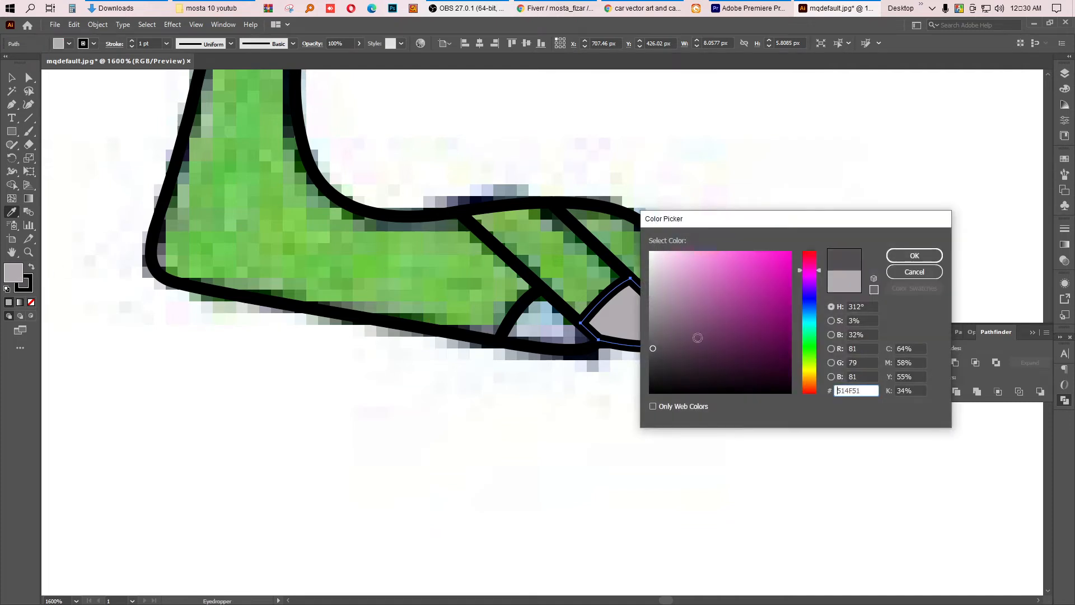
pyautogui.click(906, 256)
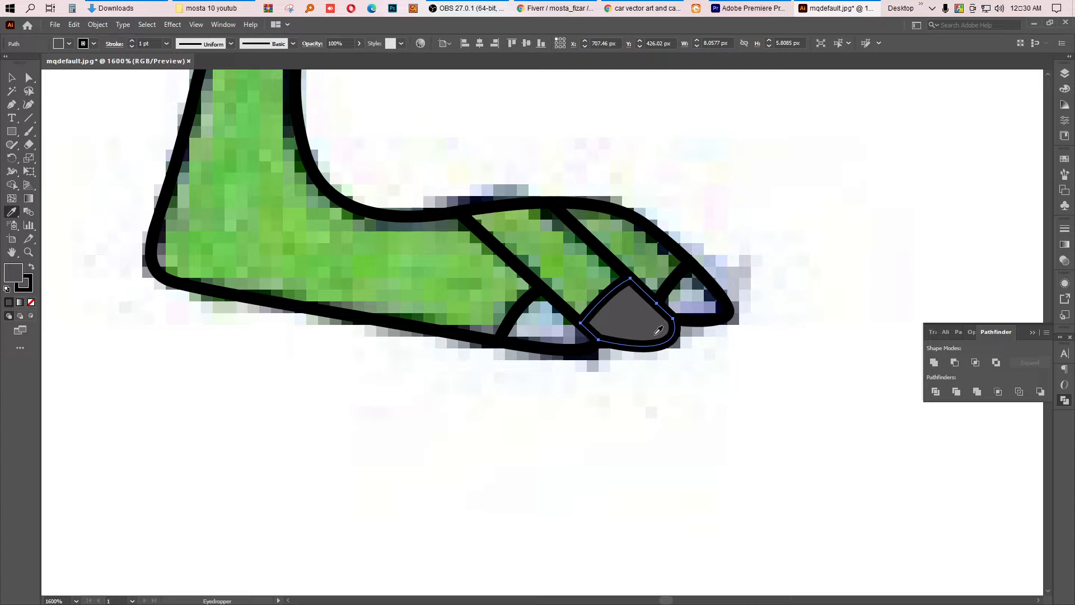
# Step: Copy the dark grey fill onto the front and back toes with the Eyedropper
pyautogui.press('v')
pyautogui.click(713, 324)
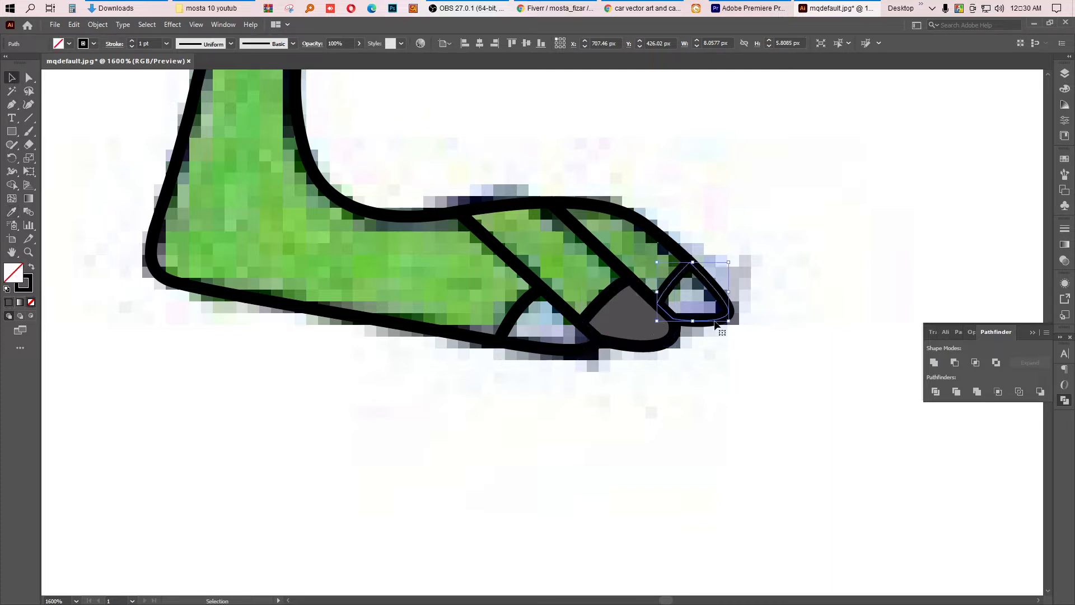
pyautogui.press('i')
pyautogui.click(629, 330)
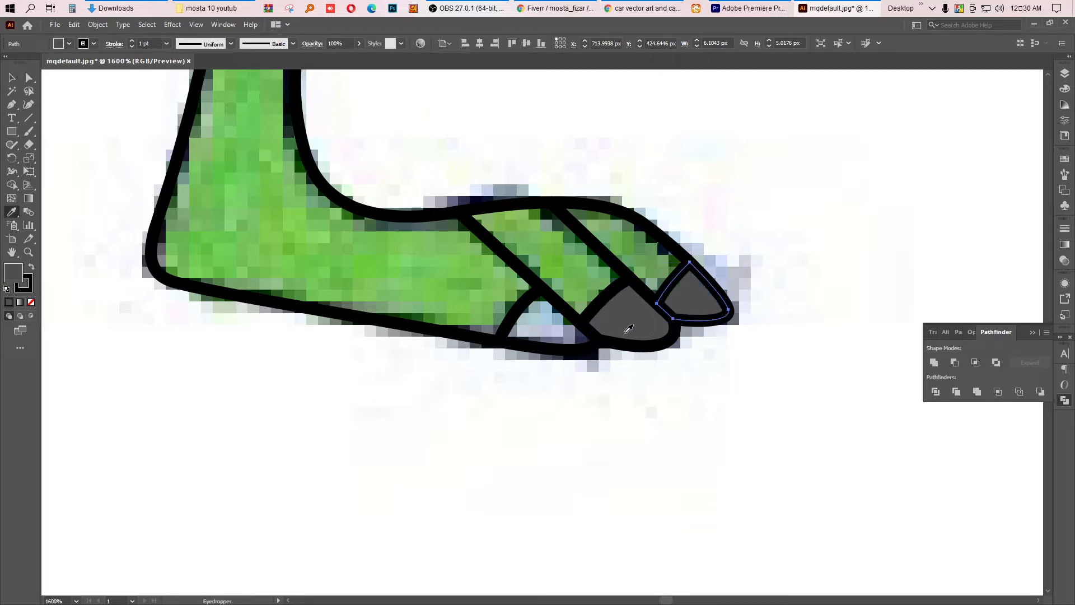
pyautogui.press('v')
pyautogui.click(540, 340)
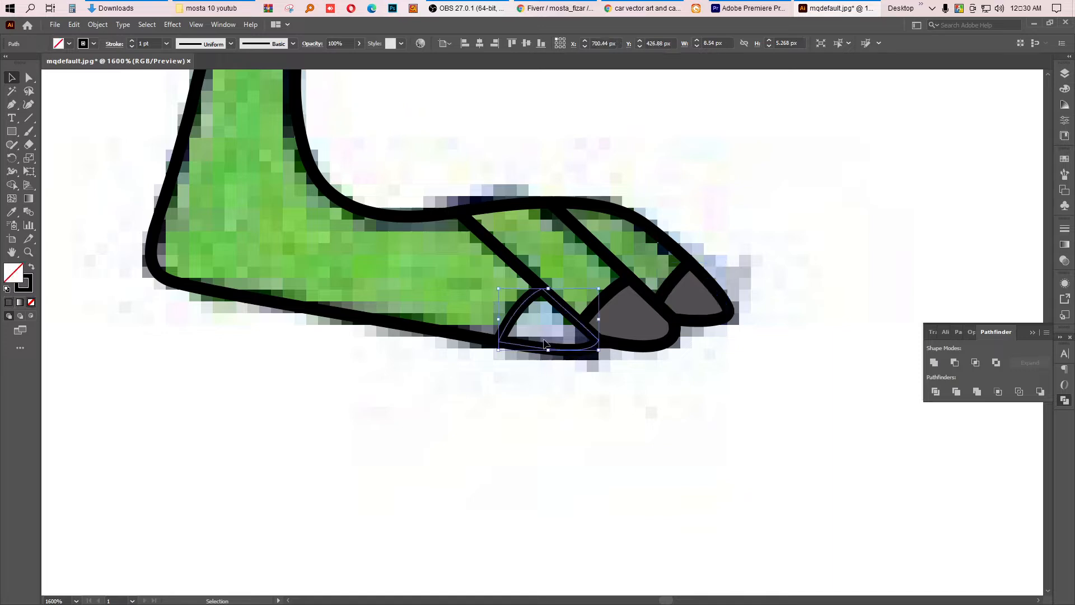
pyautogui.press('i')
pyautogui.click(638, 323)
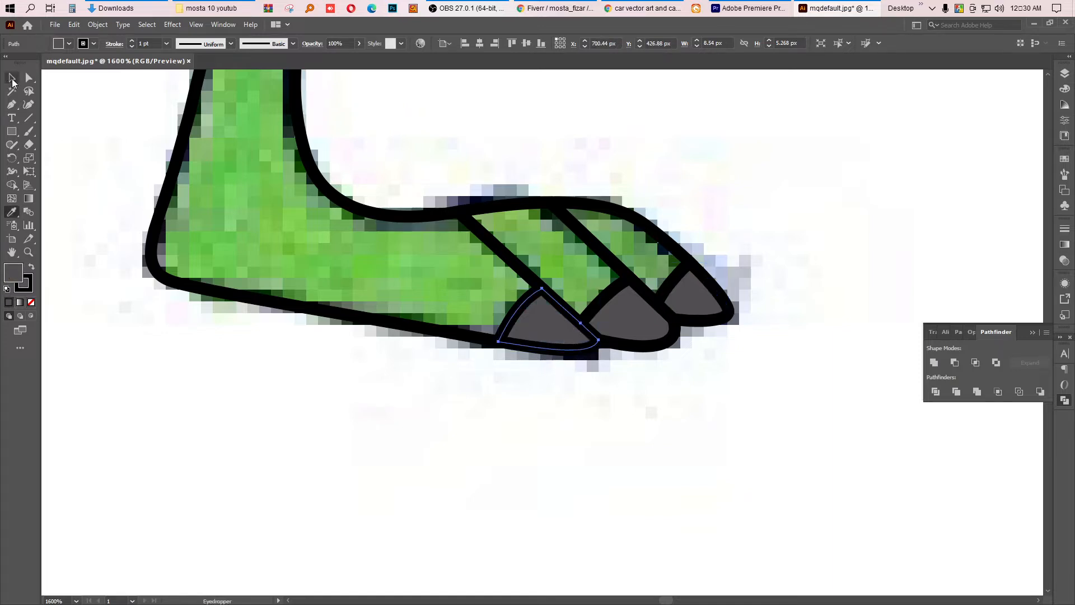
# Step: Fill the two upper toe segments with bright green #0FF720, then deselect
pyautogui.click(11, 78)
pyautogui.click(437, 388)
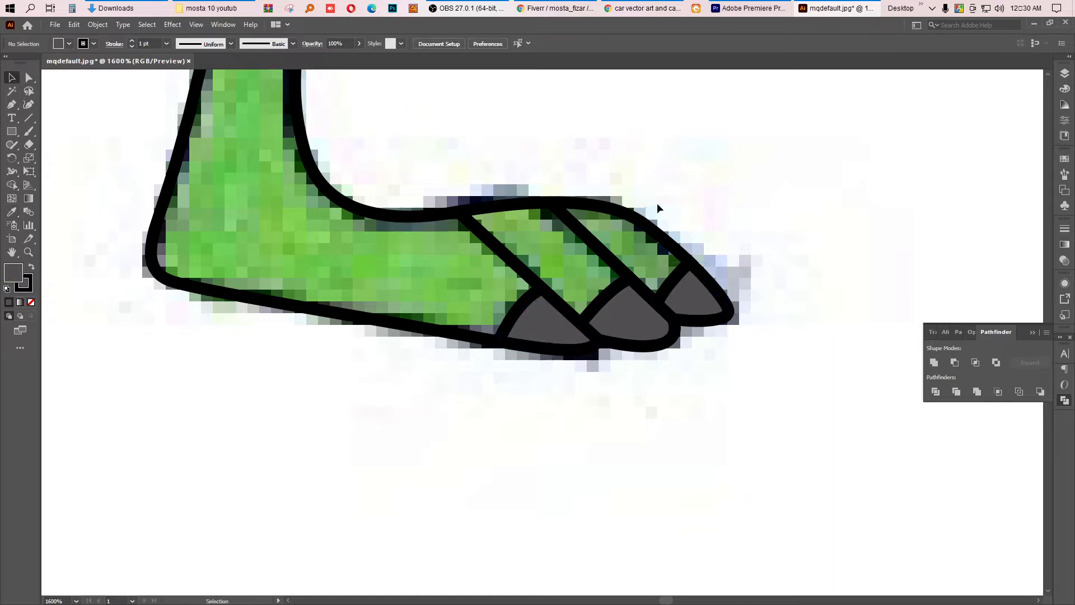
pyautogui.click(501, 245)
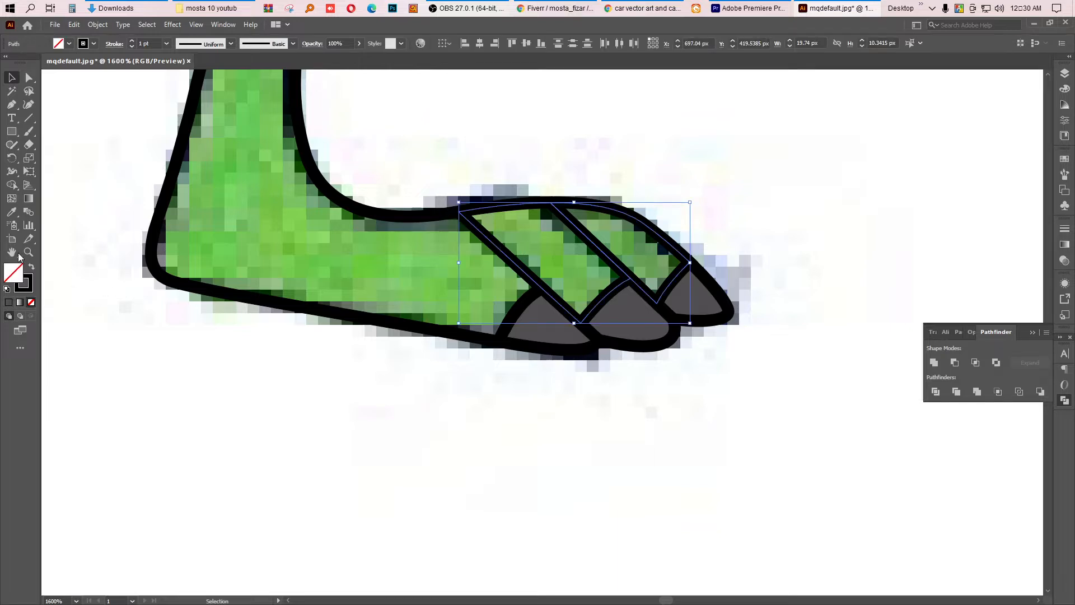
pyautogui.doubleClick(12, 270)
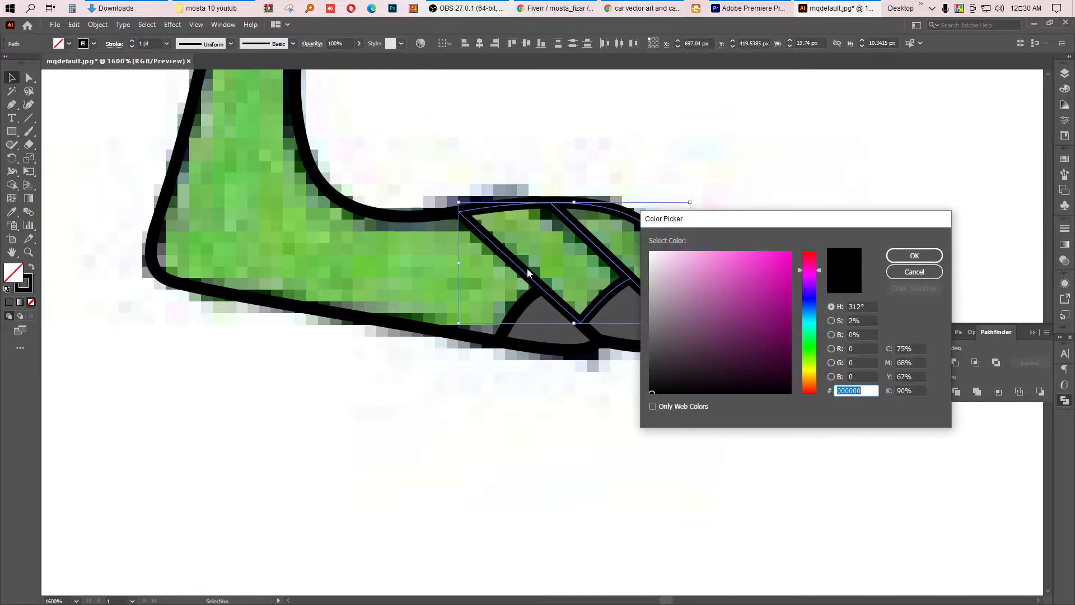
pyautogui.click(810, 345)
pyautogui.click(783, 256)
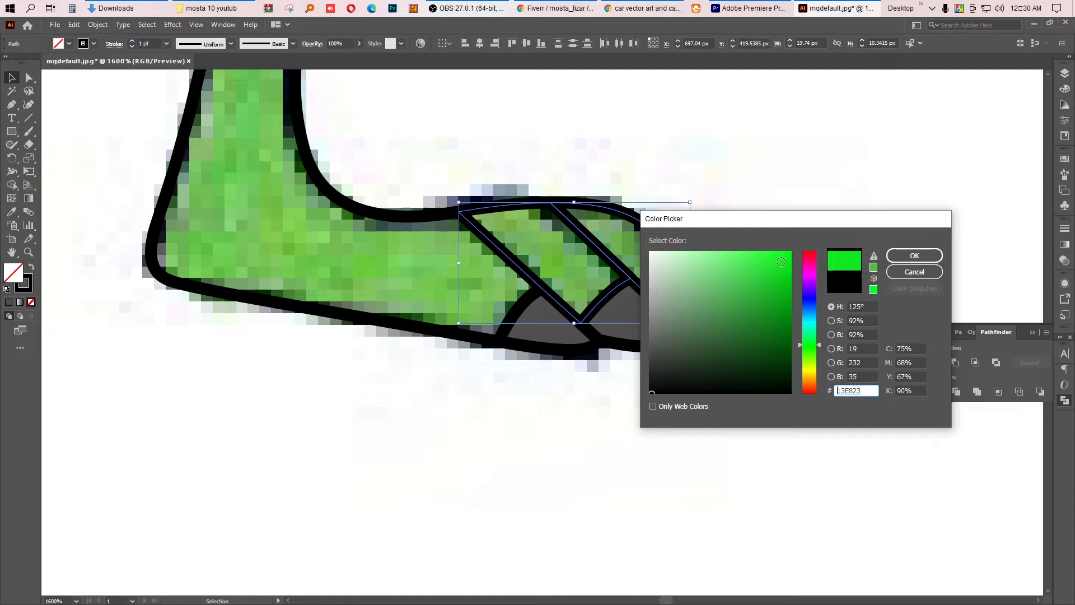
pyautogui.click(912, 255)
pyautogui.click(758, 202)
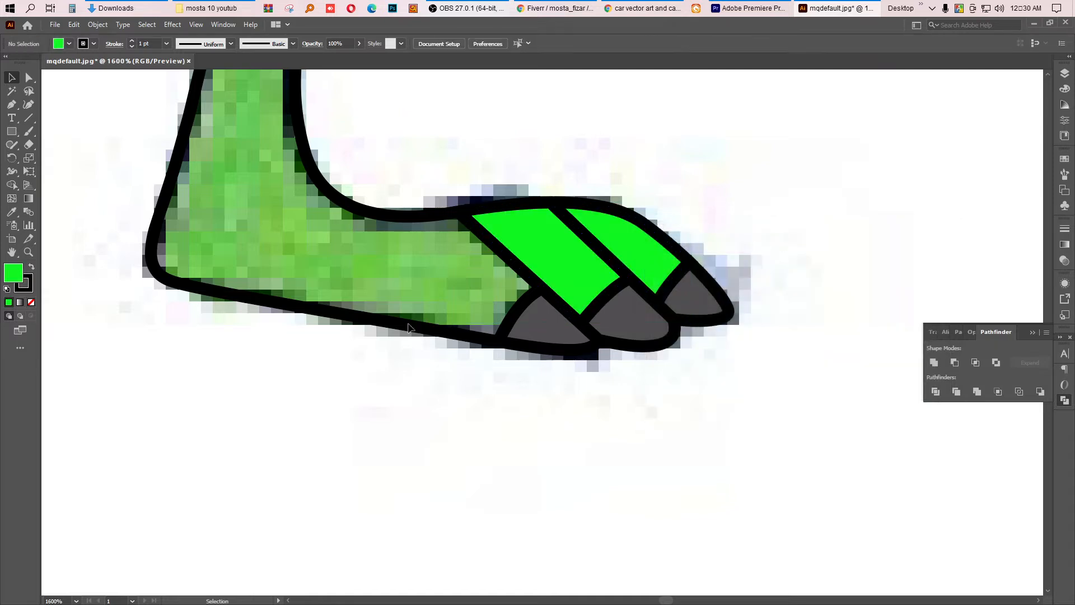
# Step: Fill the leg body with a darker green, #07980D
pyautogui.click(390, 329)
pyautogui.click(11, 211)
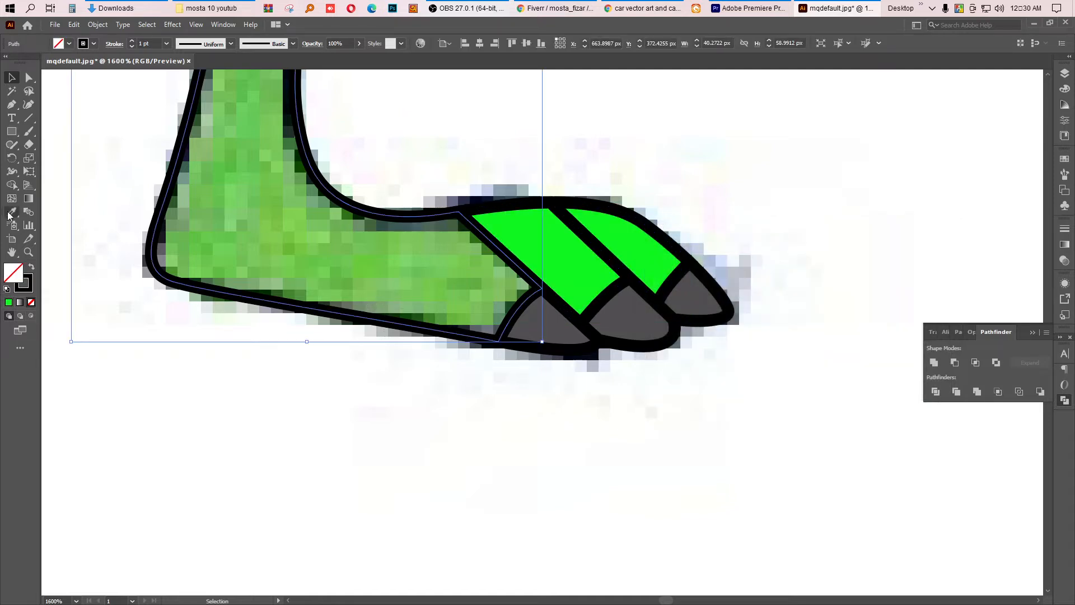
pyautogui.click(547, 249)
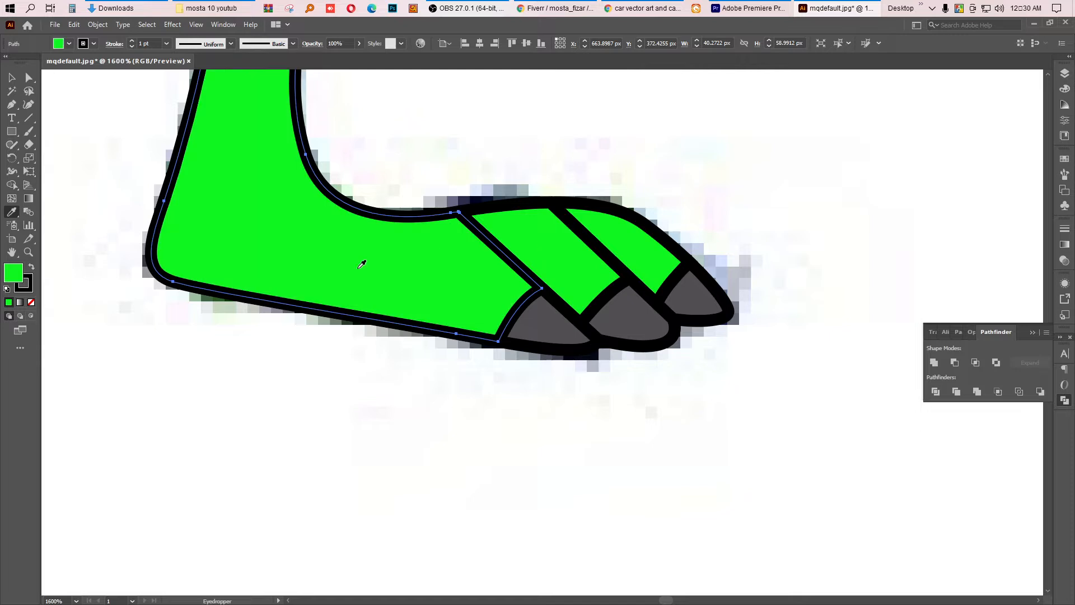
pyautogui.doubleClick(11, 275)
pyautogui.click(787, 293)
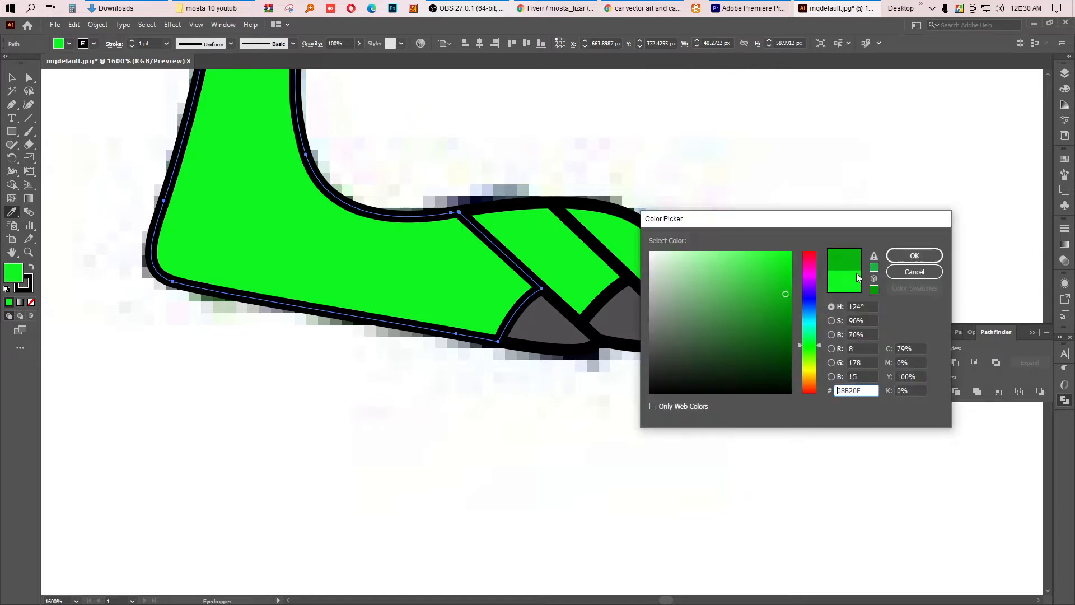
pyautogui.click(904, 257)
pyautogui.click(560, 276)
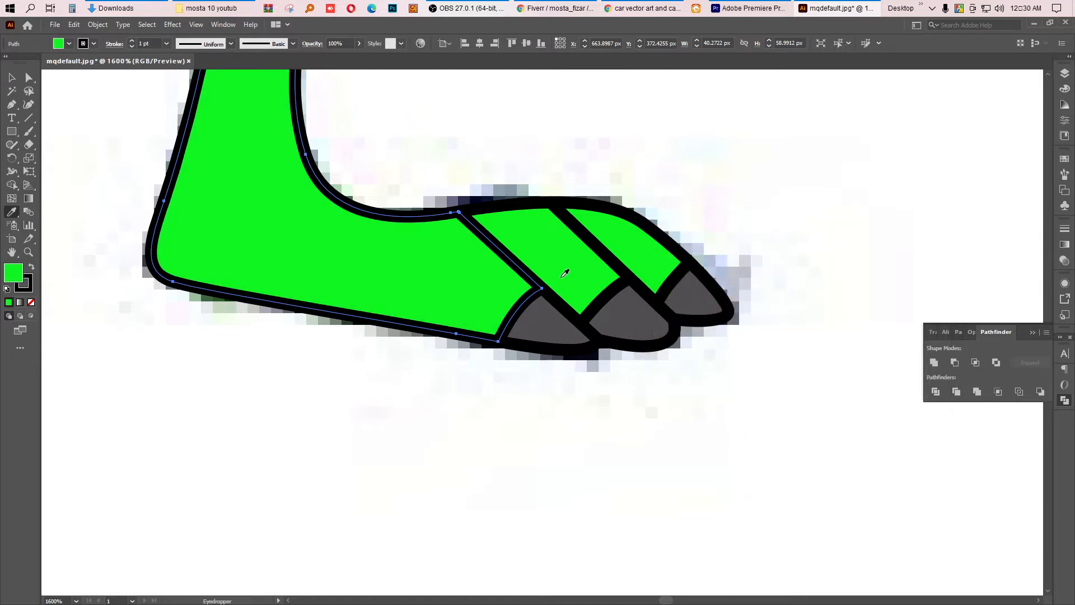
pyautogui.doubleClick(4, 277)
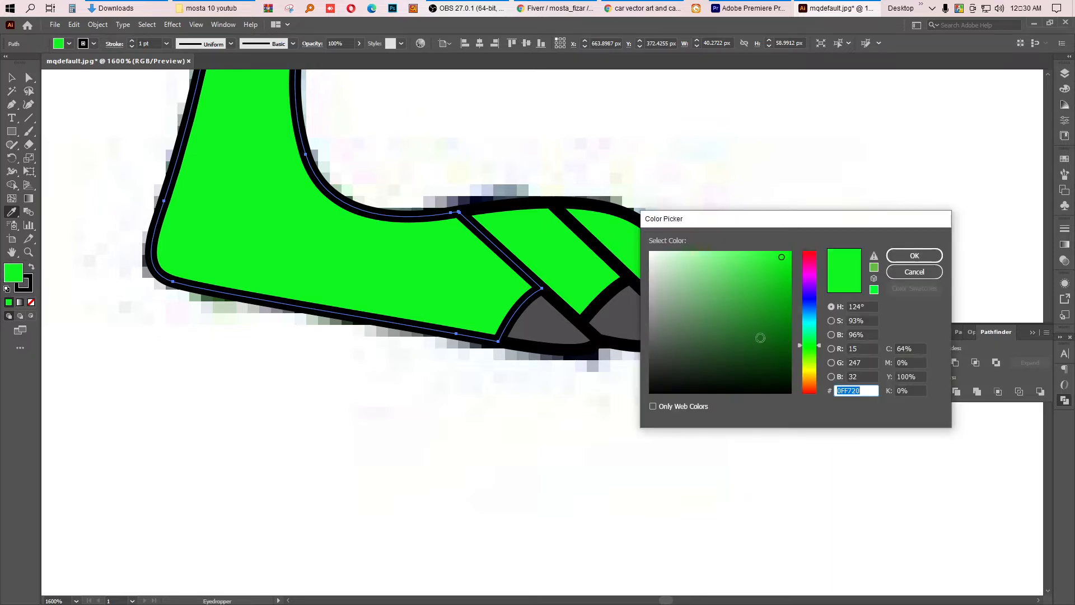
pyautogui.click(779, 318)
pyautogui.click(787, 306)
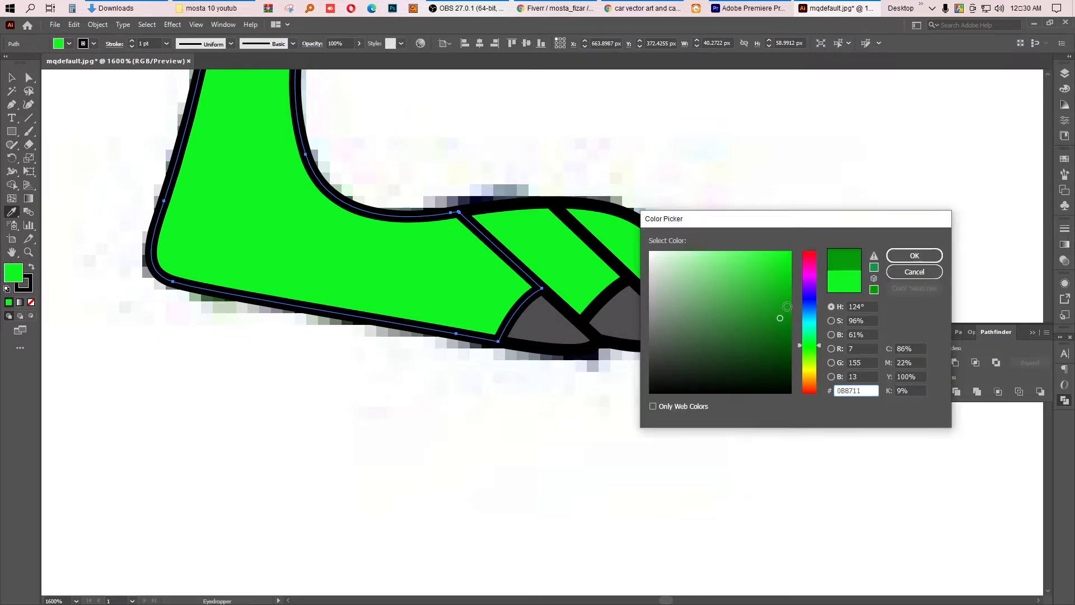
pyautogui.click(907, 255)
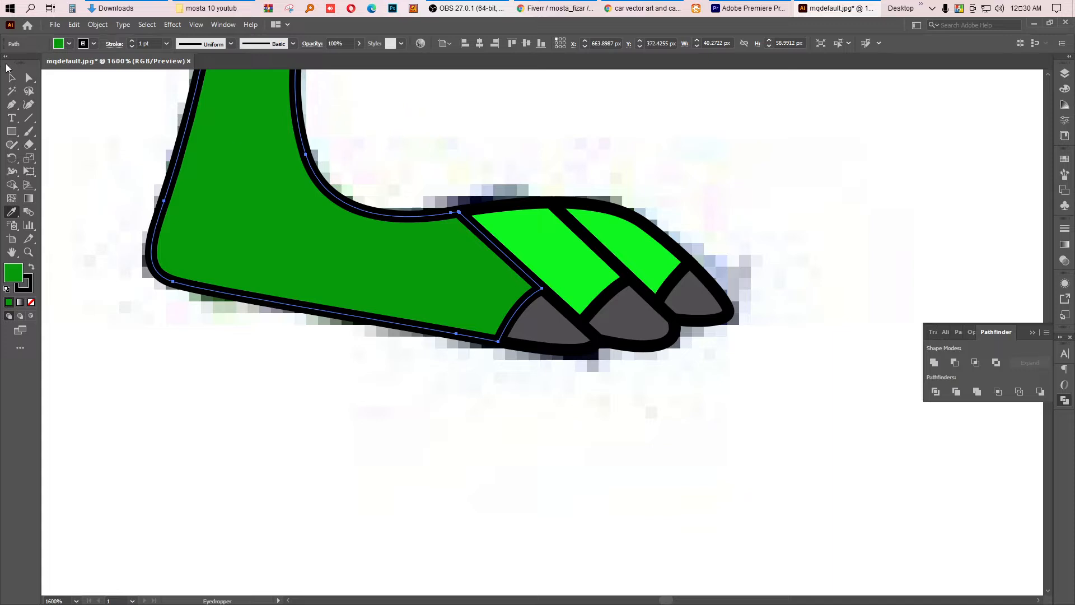
# Step: Apply the leg's dark green to the two upper toe segments with the Eyedropper, then deselect
pyautogui.click(11, 78)
pyautogui.click(707, 104)
pyautogui.click(564, 228)
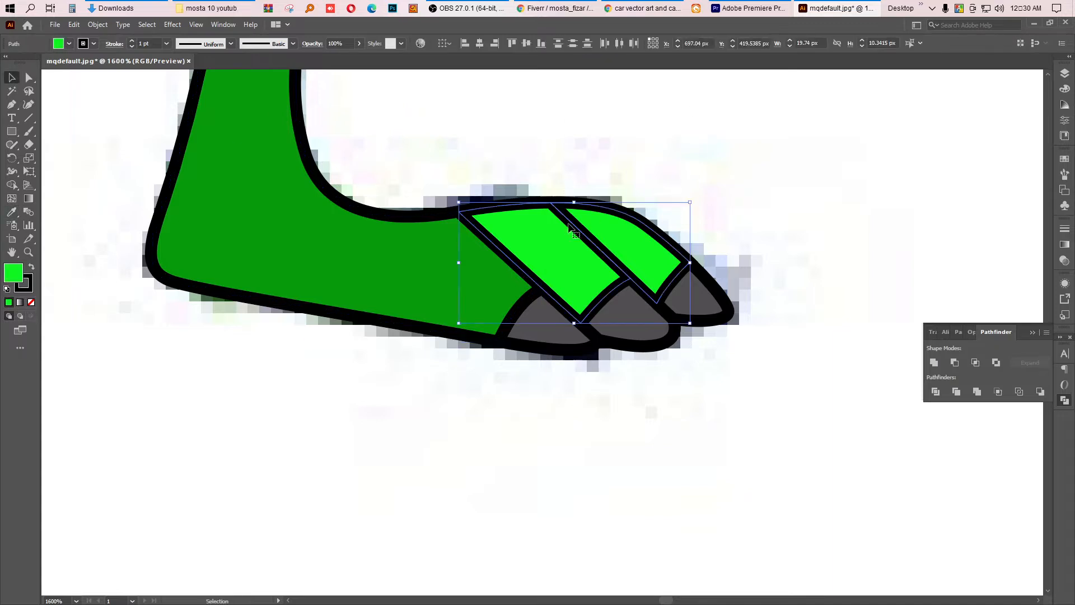
pyautogui.click(11, 213)
pyautogui.click(236, 207)
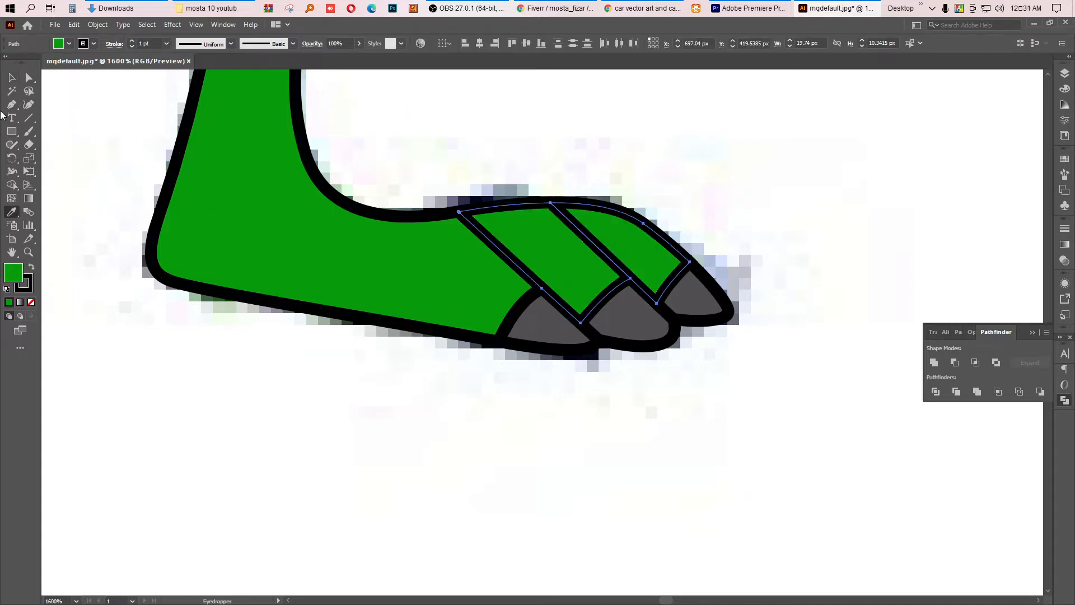
pyautogui.click(11, 77)
pyautogui.click(628, 363)
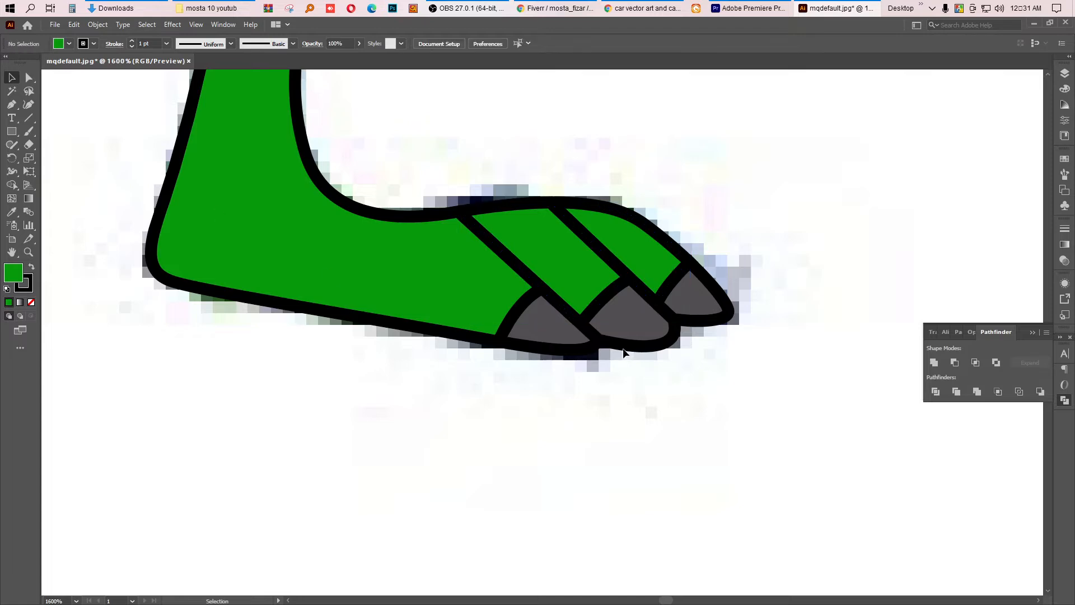
# Step: Select the leg body and recolour it with a brighter green, then deselect
pyautogui.scroll(-5, 623, 352)
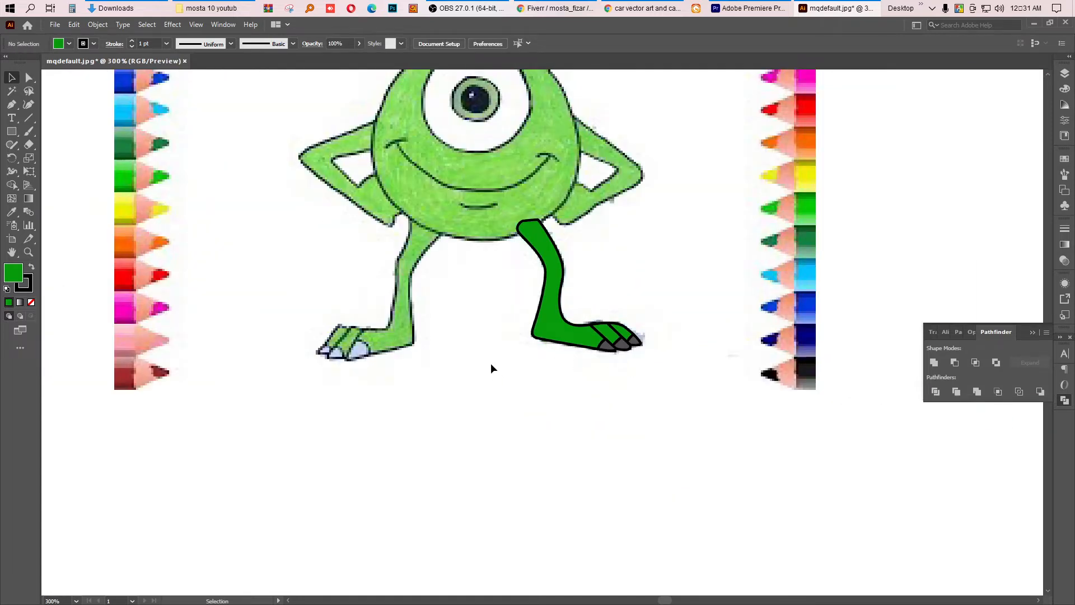
pyautogui.moveTo(490, 363); pyautogui.dragTo(619, 317)
pyautogui.click(527, 391)
pyautogui.scroll(2, 561, 351)
pyautogui.moveTo(699, 283); pyautogui.dragTo(550, 324)
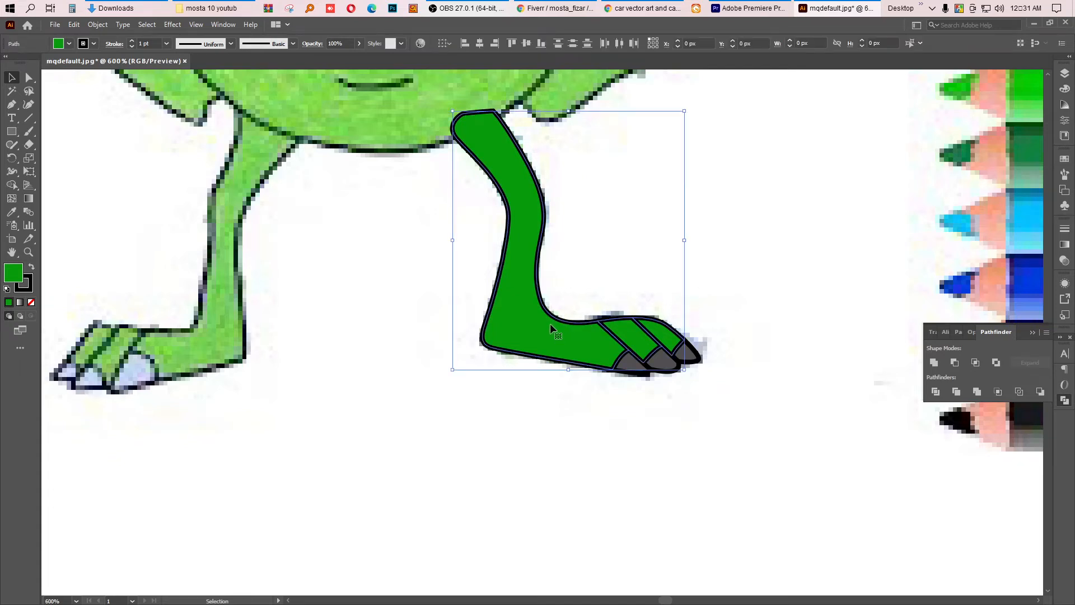
pyautogui.doubleClick(14, 274)
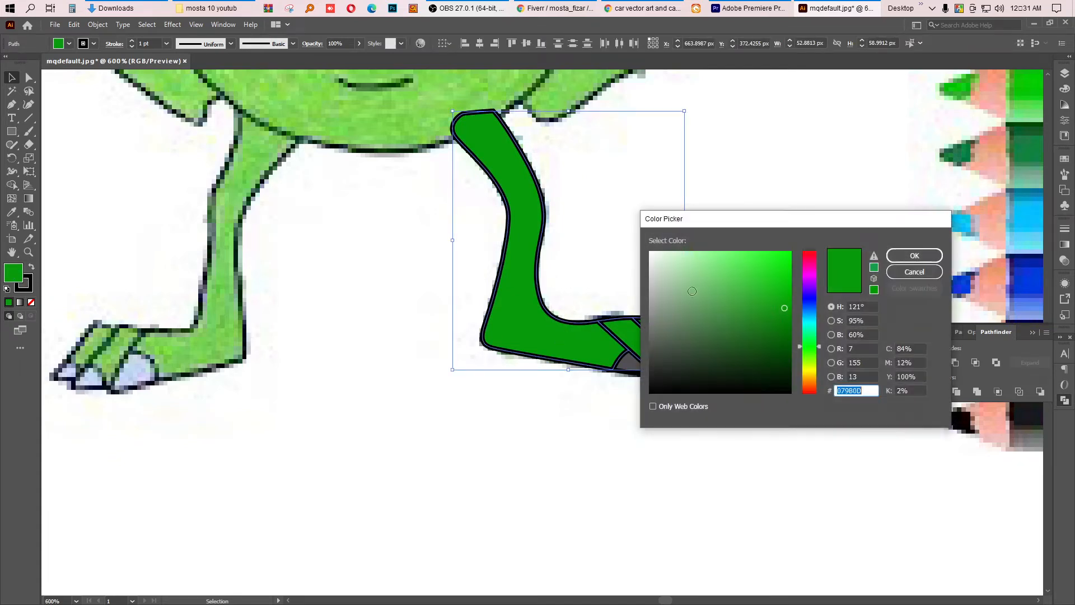
pyautogui.click(775, 259)
pyautogui.click(918, 256)
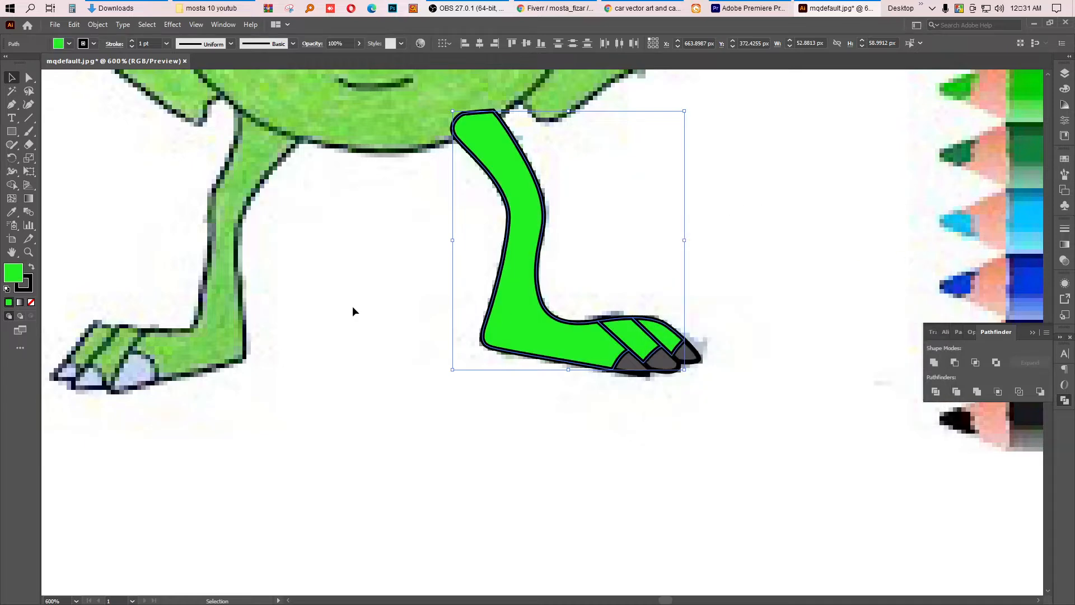
pyautogui.click(279, 318)
# Step: Select the whole traced leg and send it to the back behind the reference image
pyautogui.scroll(-1, 560, 417)
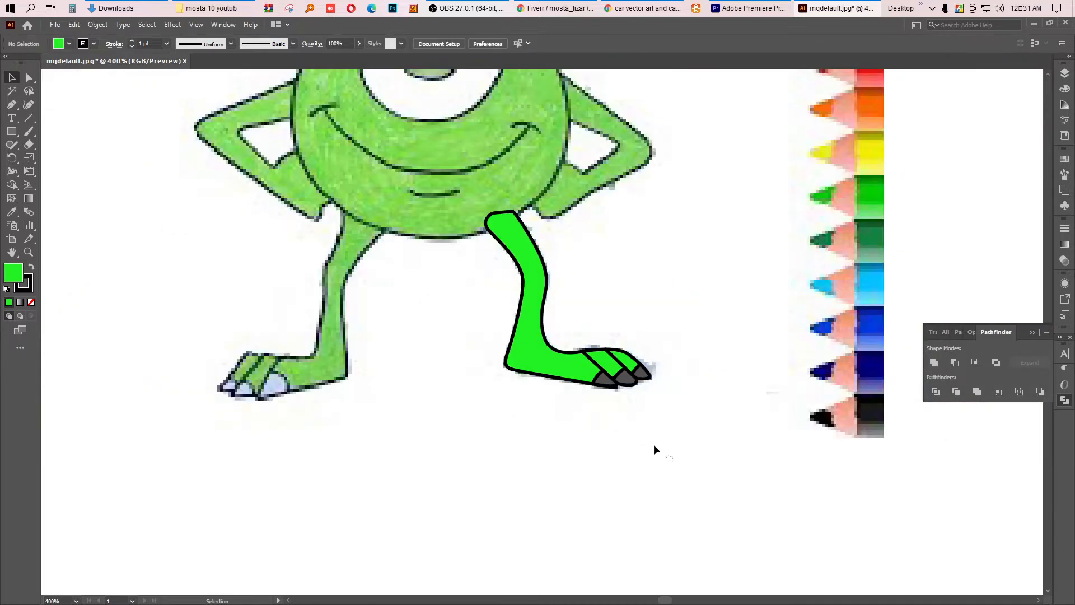
pyautogui.moveTo(654, 447); pyautogui.dragTo(553, 330)
pyautogui.press('a')
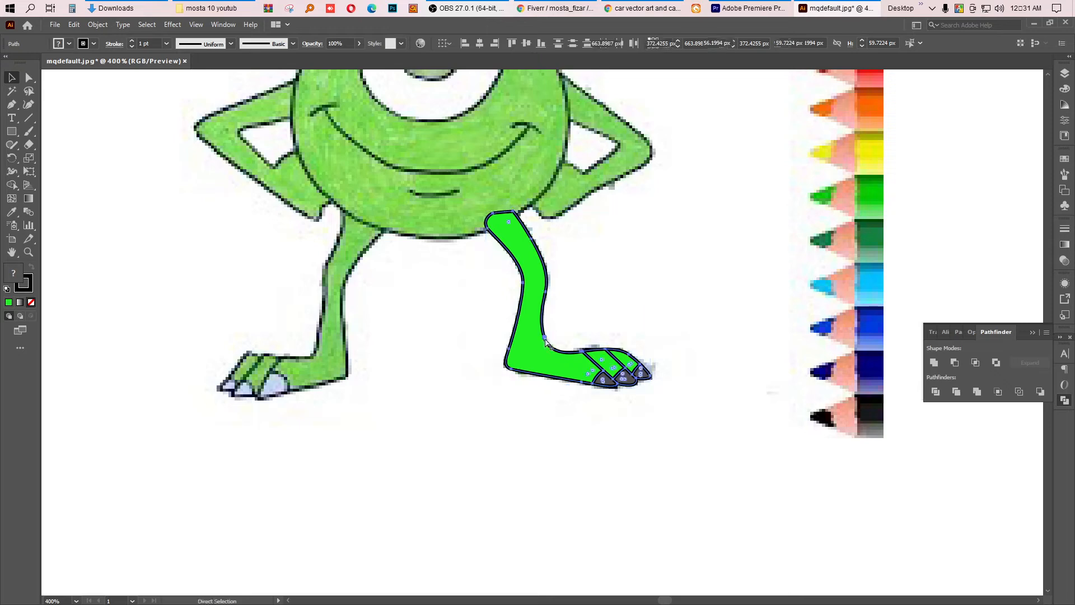
pyautogui.press('v')
pyautogui.rightClick(539, 355)
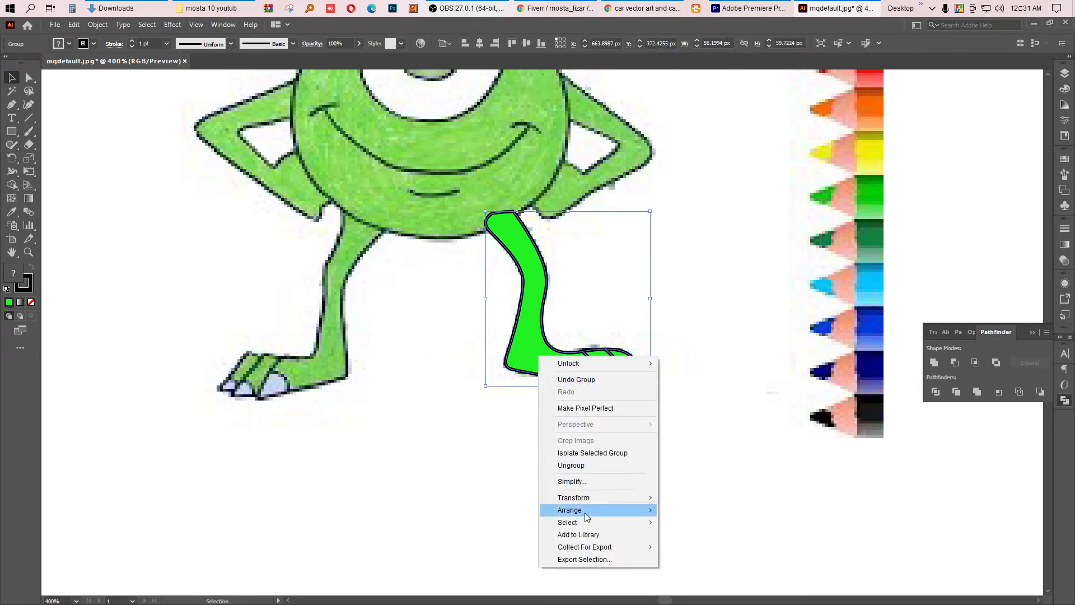
pyautogui.moveTo(583, 512)
pyautogui.click(709, 547)
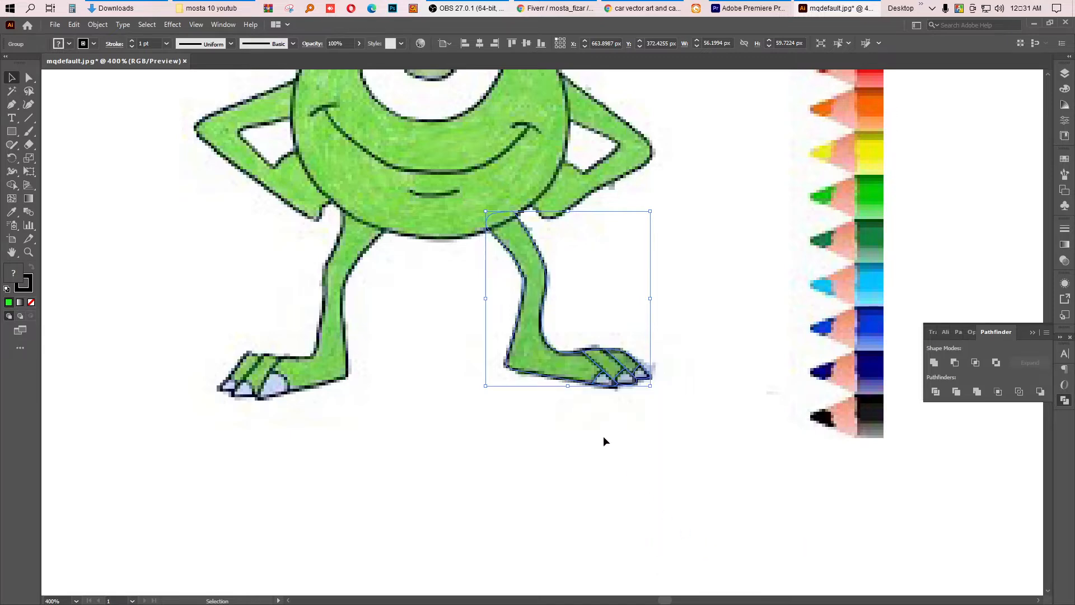
pyautogui.scroll(-4, 547, 418)
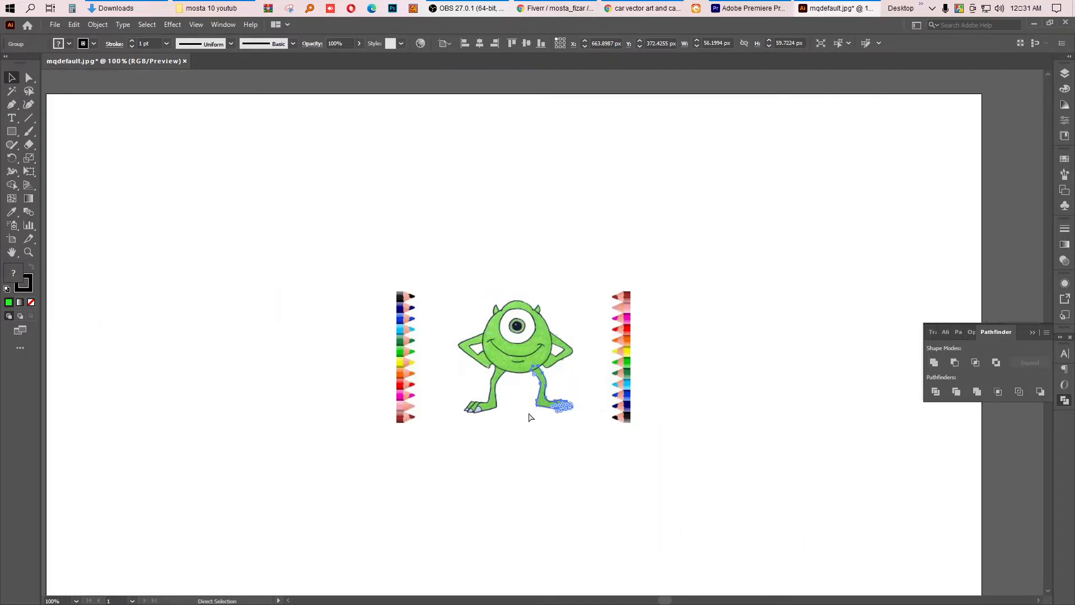
# Step: Undo the send-to-back and make a vertically reflected copy of the traced leg
pyautogui.hotkey('ctrl', 'z')
pyautogui.scroll(2, 543, 408)
pyautogui.rightClick(548, 391)
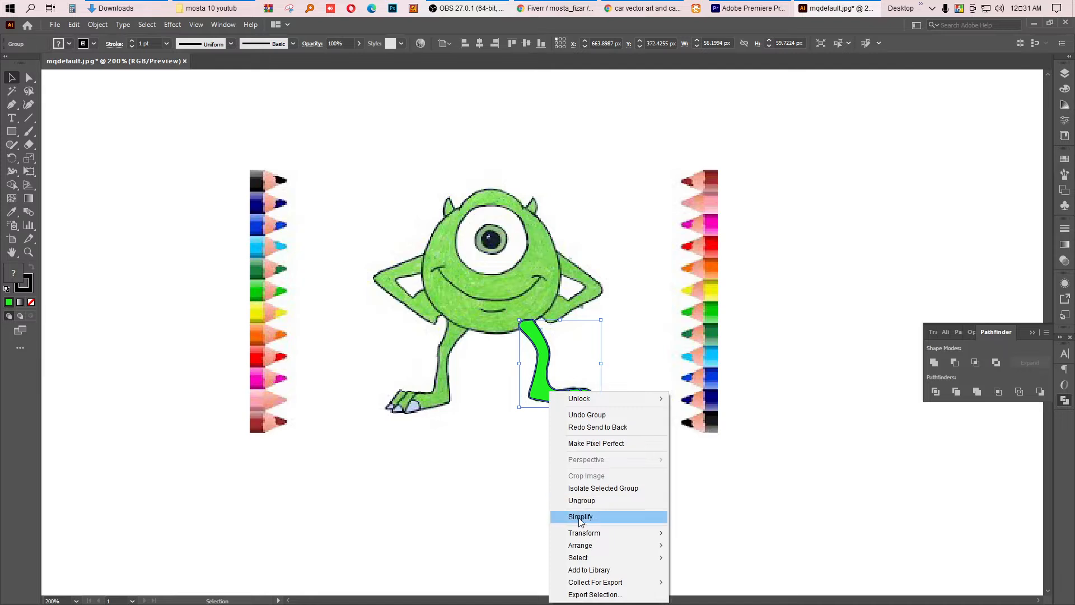
pyautogui.moveTo(582, 547)
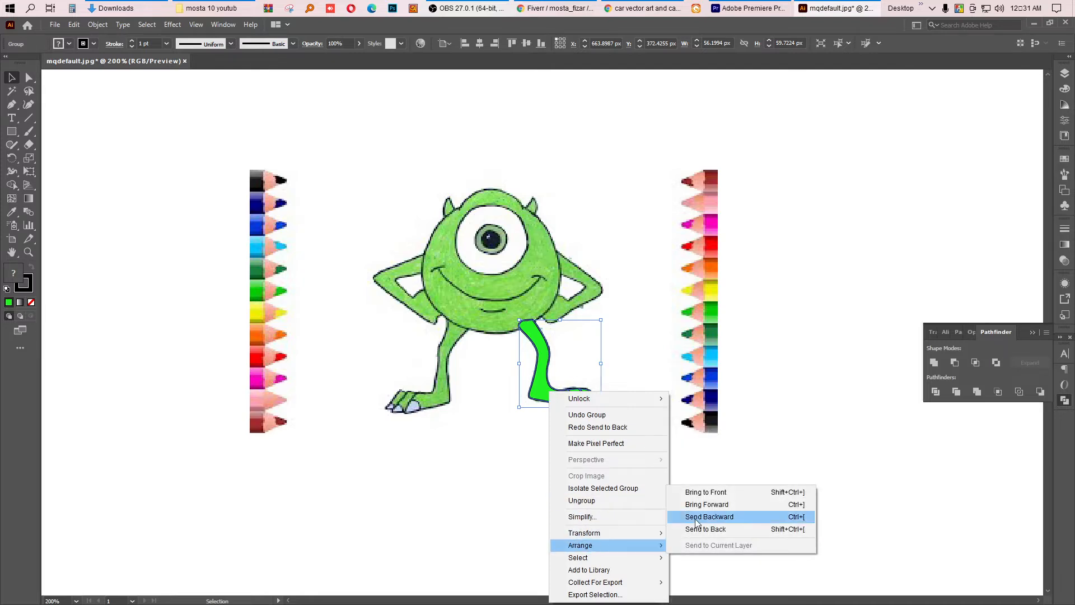
pyautogui.moveTo(607, 531)
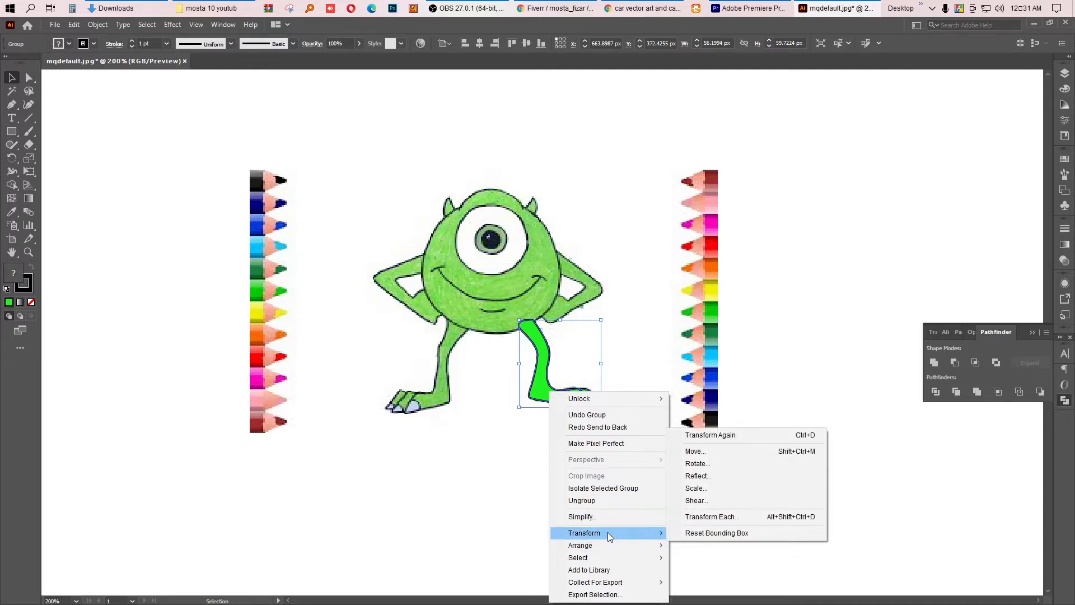
pyautogui.click(709, 479)
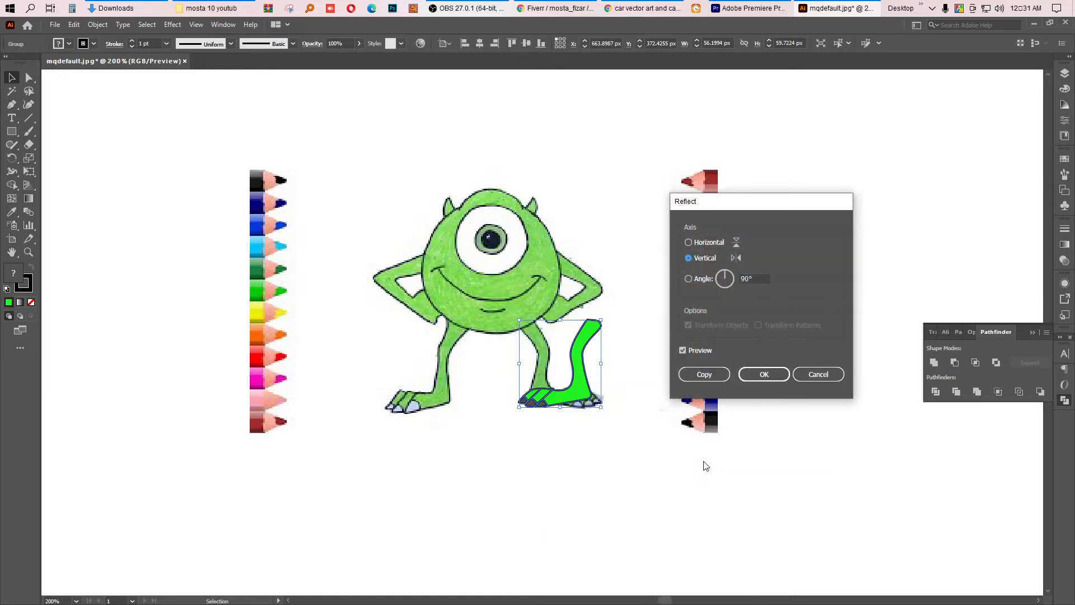
pyautogui.click(704, 374)
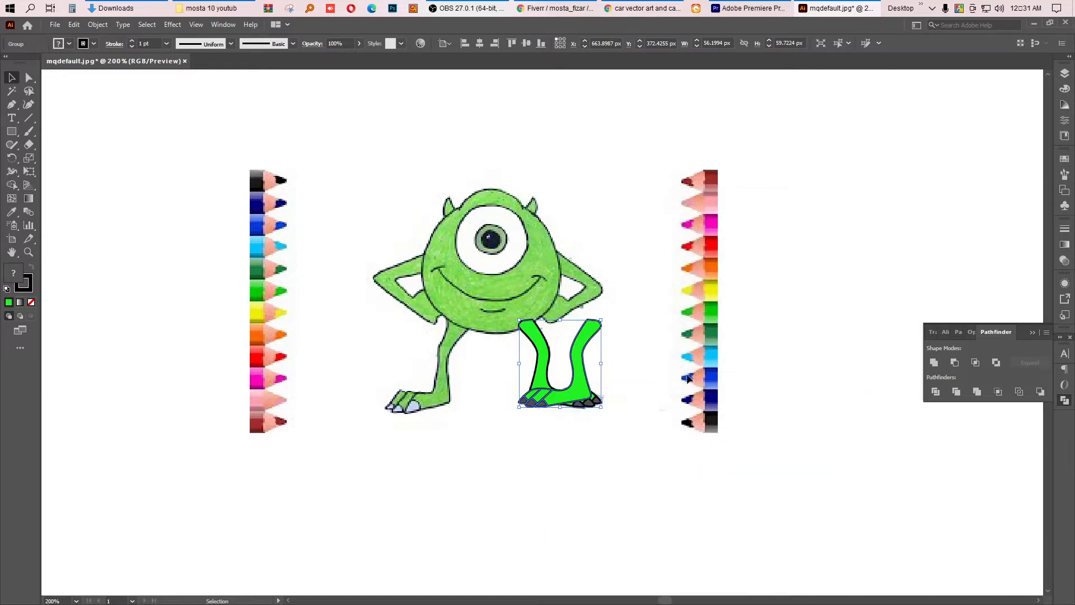
# Step: Move the mirrored leg over the opposite leg and rotate it to match the drawing, then deselect
pyautogui.moveTo(578, 370); pyautogui.dragTo(446, 365)
pyautogui.scroll(3, 447, 402)
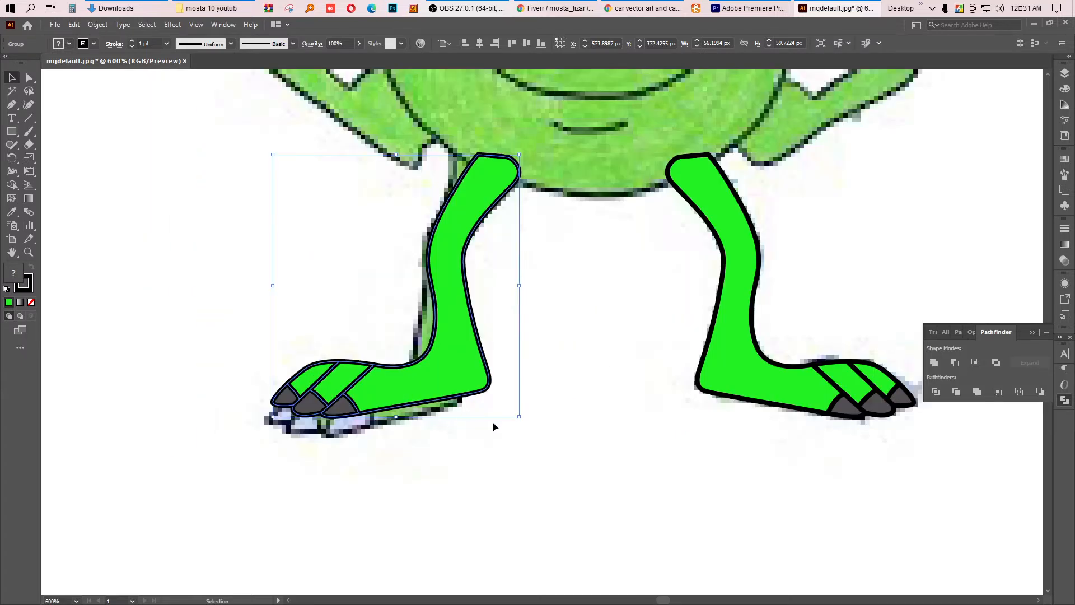
pyautogui.moveTo(523, 420); pyautogui.dragTo(527, 408)
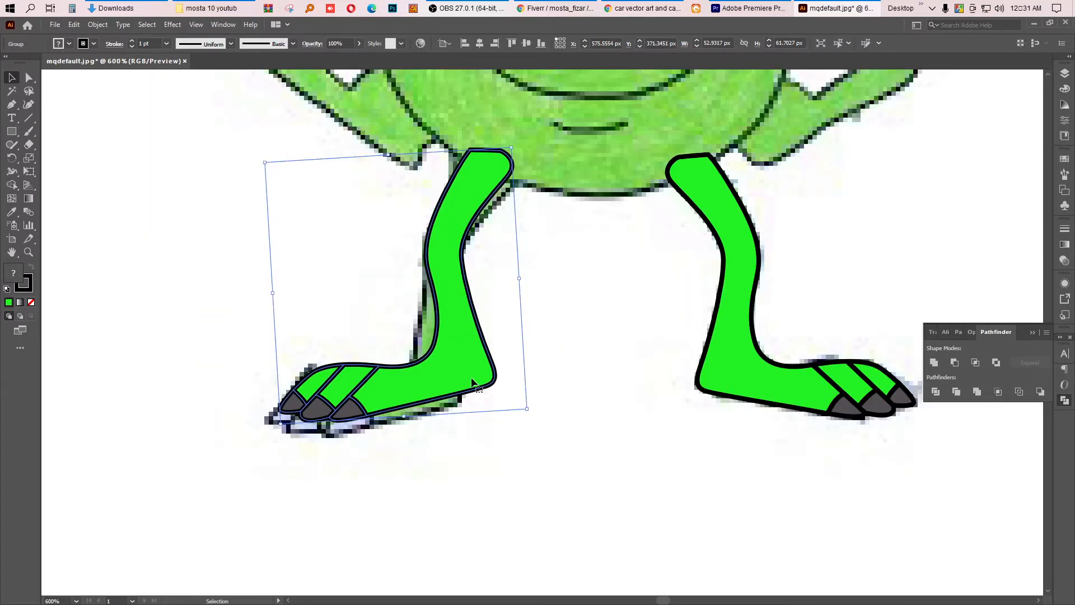
pyautogui.moveTo(476, 387); pyautogui.dragTo(454, 393)
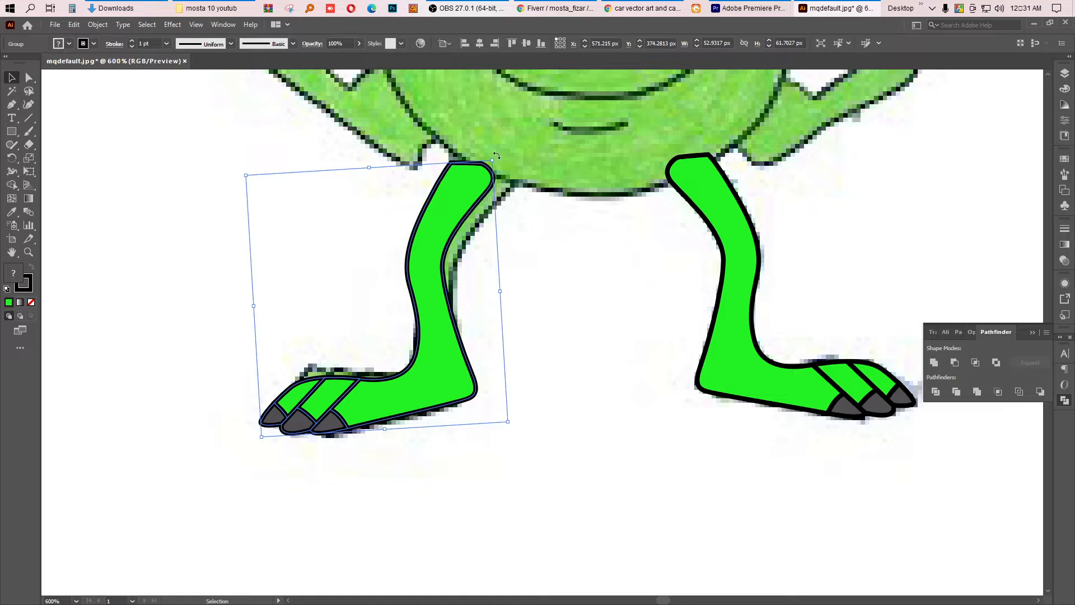
pyautogui.moveTo(496, 156)
pyautogui.mouseDown()
pyautogui.moveTo(511, 171)
pyautogui.moveTo(491, 175)
pyautogui.mouseUp()
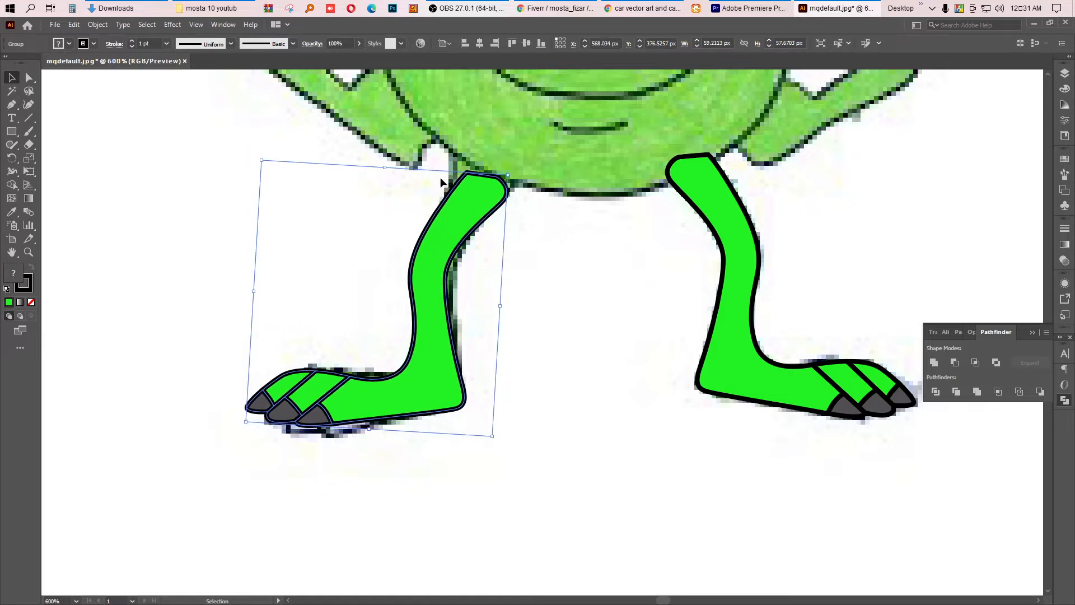
pyautogui.moveTo(389, 170); pyautogui.dragTo(389, 151)
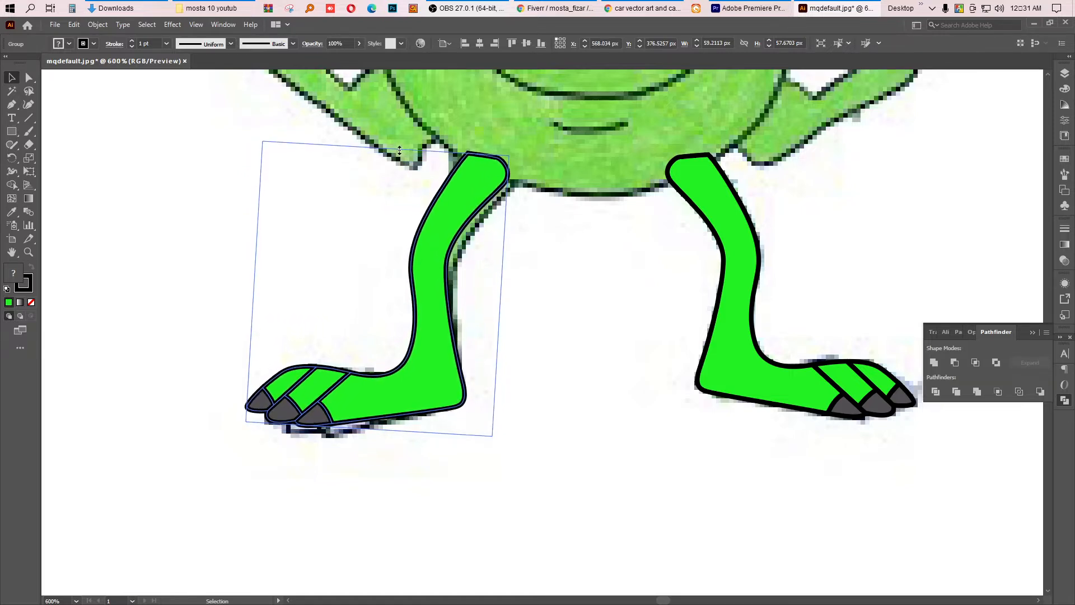
pyautogui.moveTo(451, 253); pyautogui.dragTo(449, 258)
pyautogui.click(575, 270)
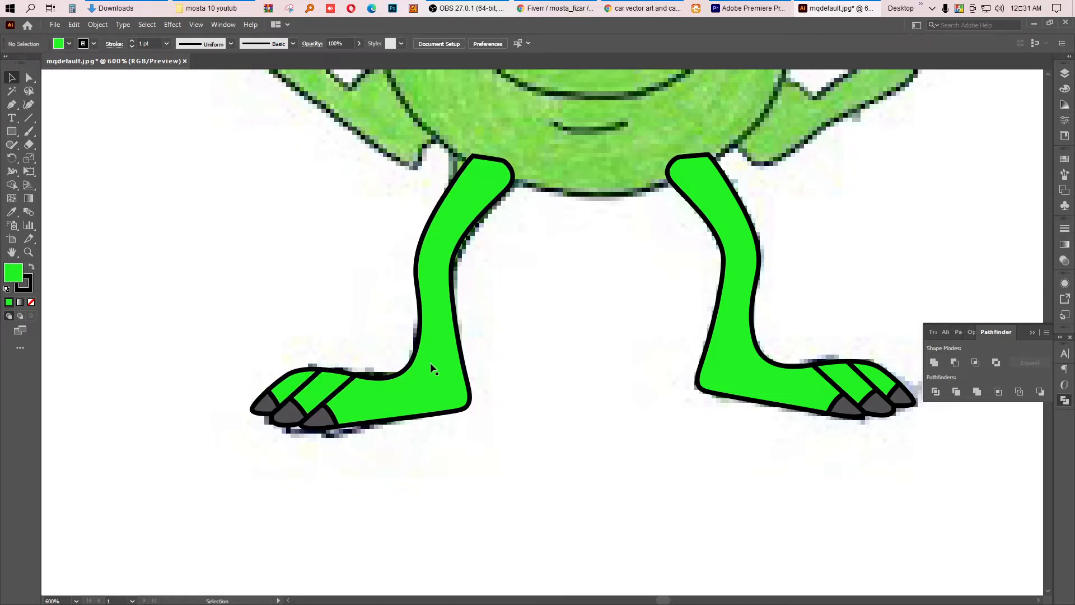
# Step: Trace the outline of the raised arm on the right with the Pen tool, using no fill
pyautogui.scroll(-4, 391, 421)
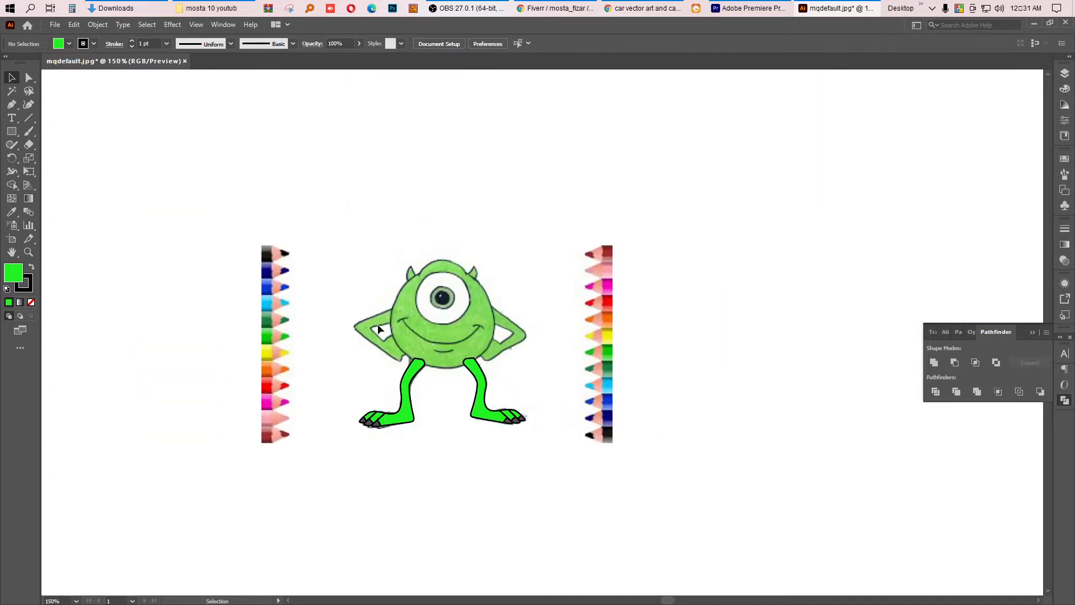
pyautogui.scroll(2, 379, 325)
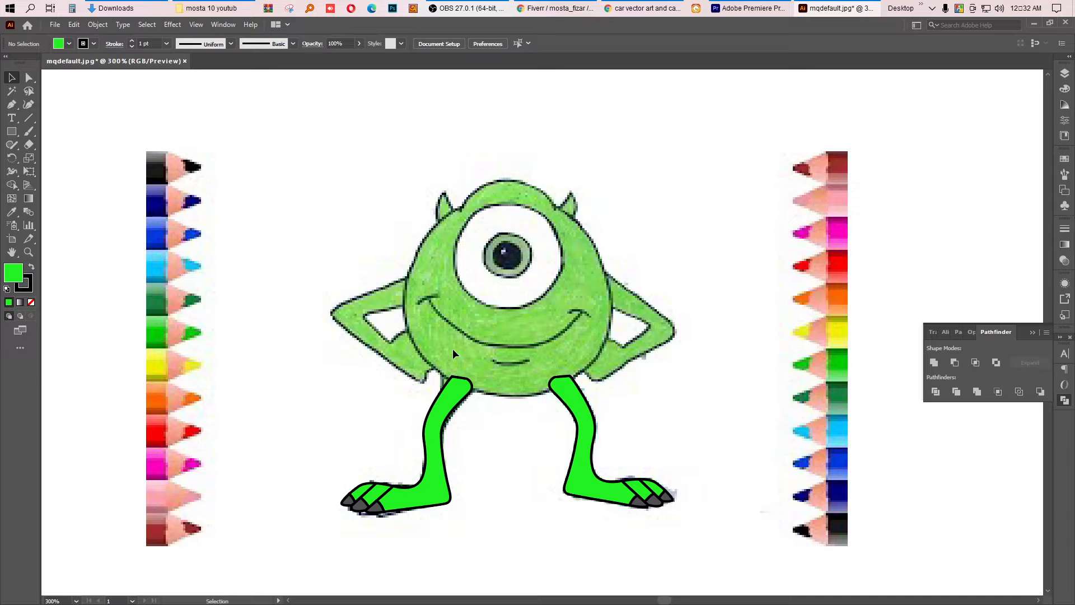
pyautogui.press('p')
pyautogui.scroll(1, 639, 297)
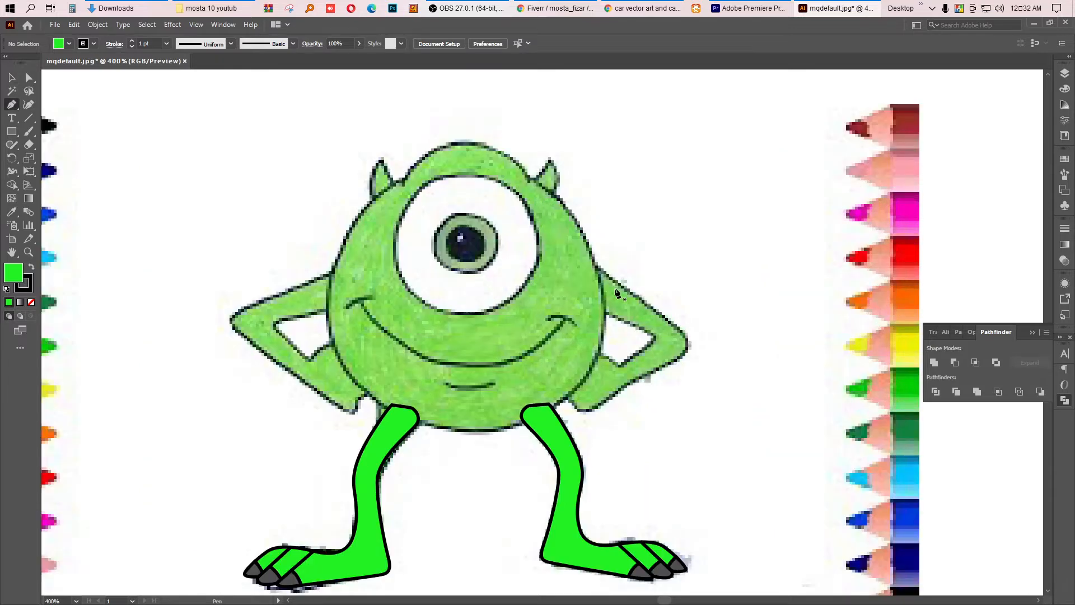
pyautogui.click(589, 261)
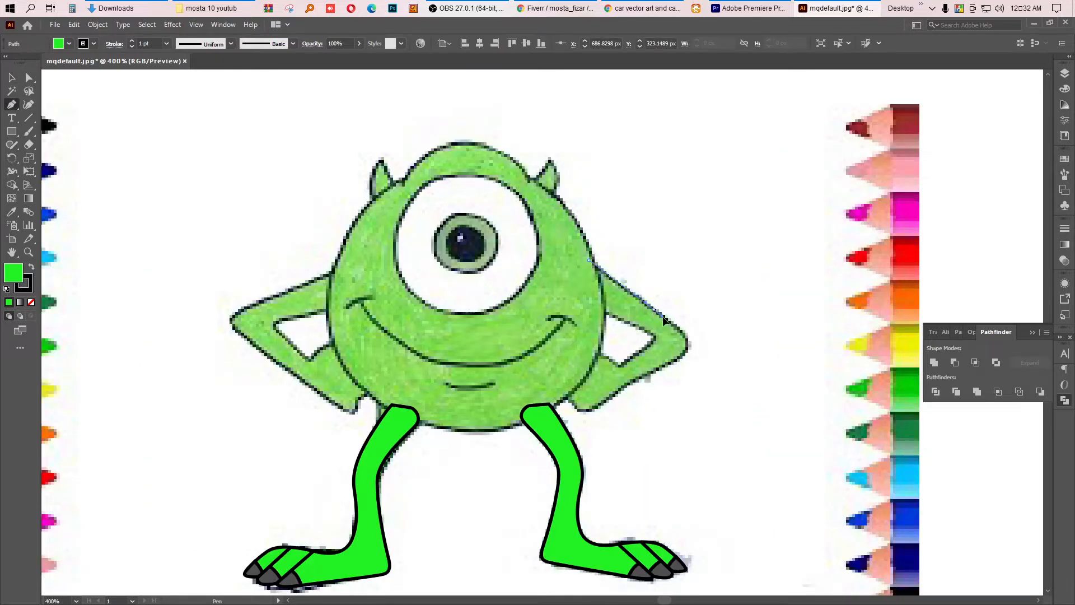
pyautogui.moveTo(677, 327); pyautogui.dragTo(677, 327)
pyautogui.moveTo(677, 328); pyautogui.dragTo(642, 332)
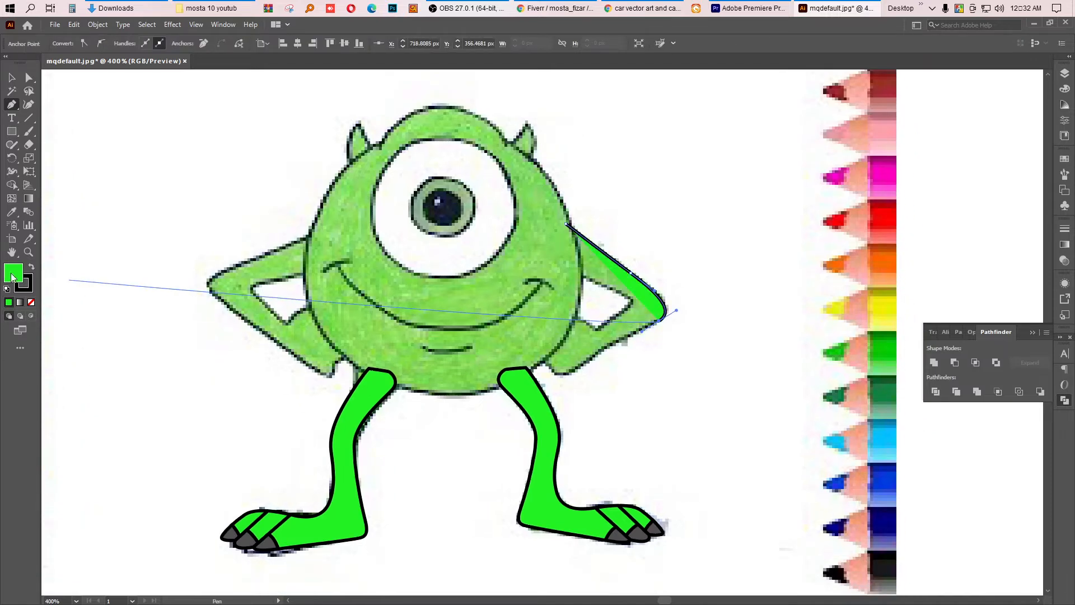
pyautogui.click(31, 302)
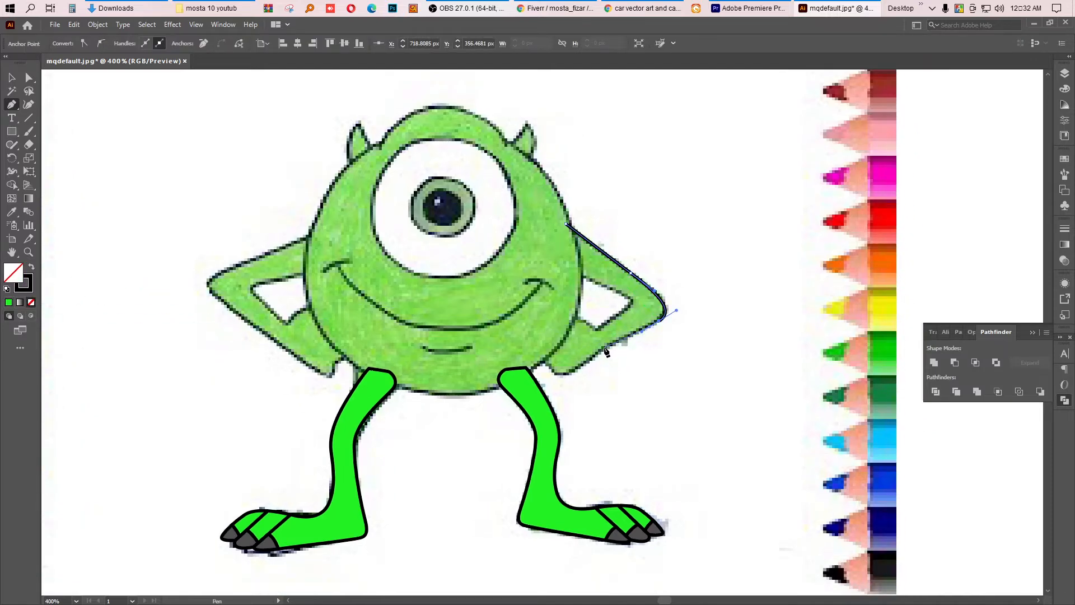
pyautogui.moveTo(602, 348); pyautogui.dragTo(618, 294)
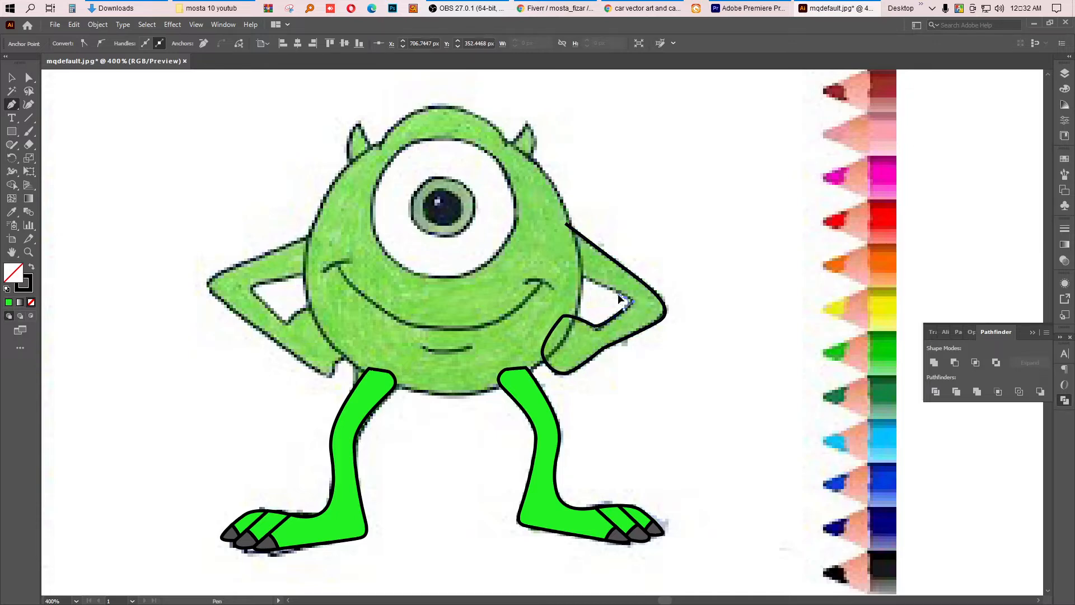
pyautogui.click(576, 273)
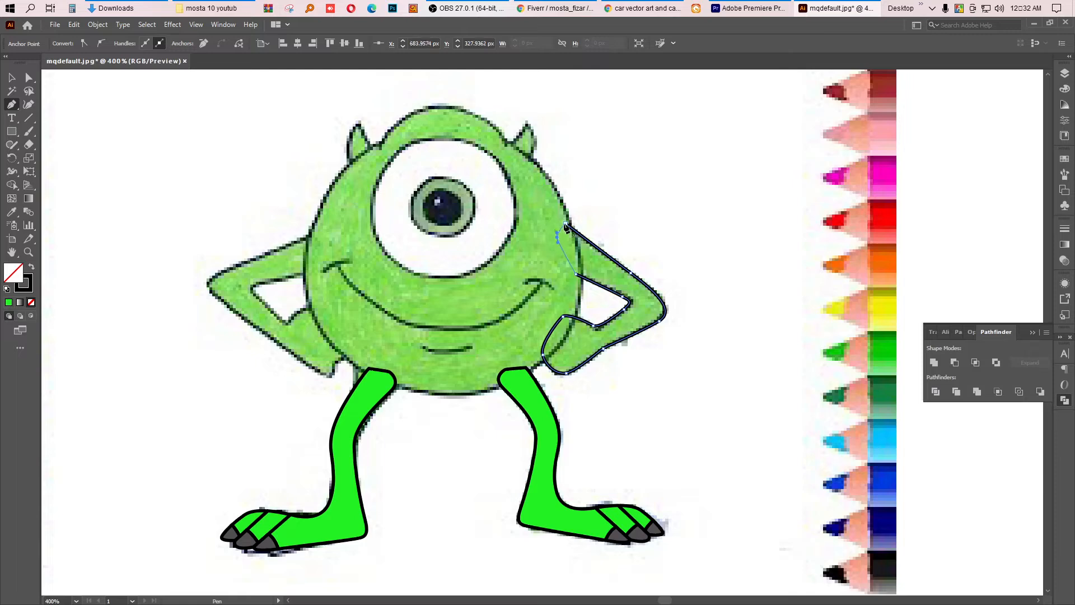
pyautogui.click(564, 225)
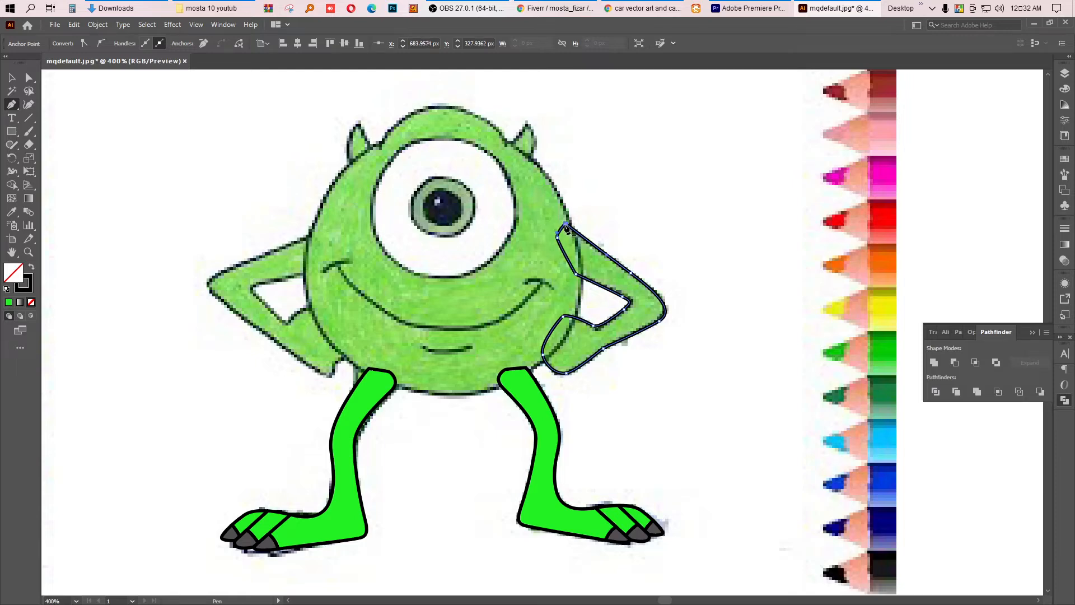
# Step: Apply the leg's green fill and black stroke to the traced arm with the Eyedropper
pyautogui.click(11, 211)
pyautogui.click(533, 487)
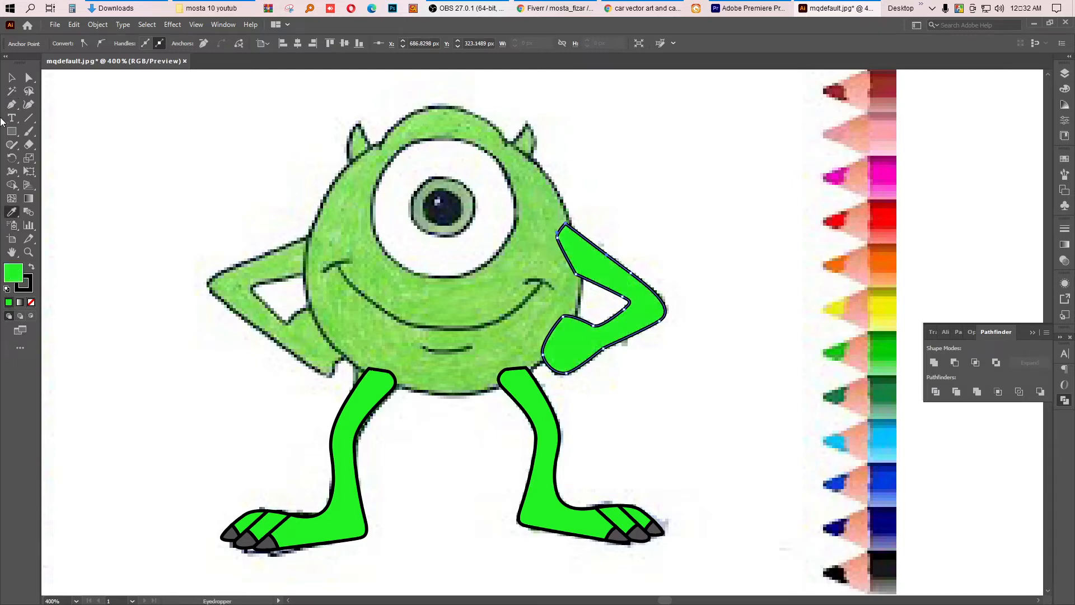
pyautogui.click(10, 77)
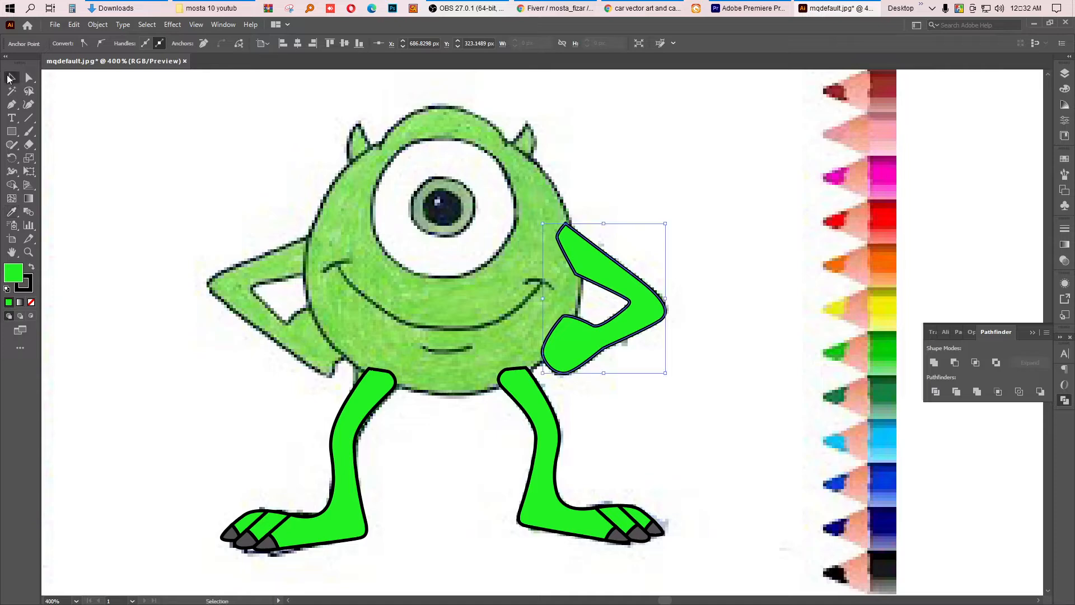
# Step: Make a vertically reflected copy of the arm, then deselect
pyautogui.rightClick(583, 352)
pyautogui.moveTo(619, 280)
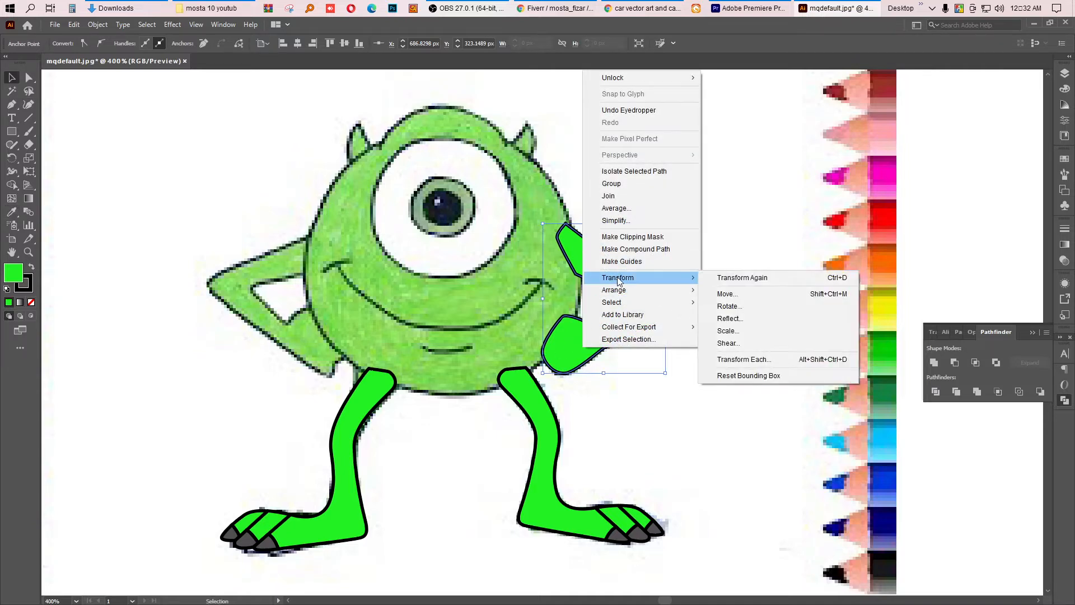
pyautogui.click(734, 317)
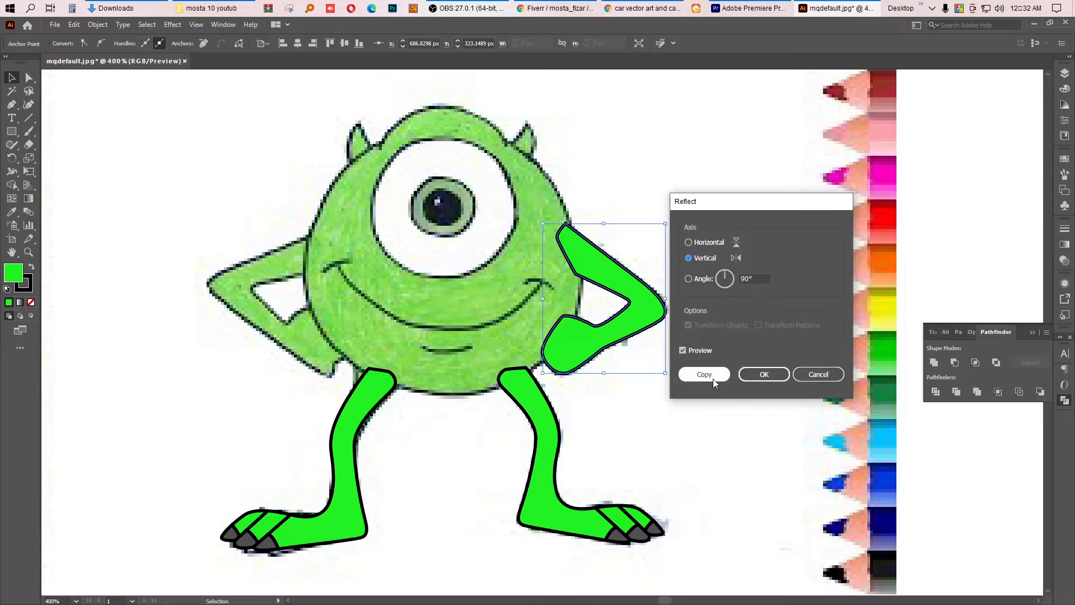
pyautogui.click(704, 374)
pyautogui.click(693, 331)
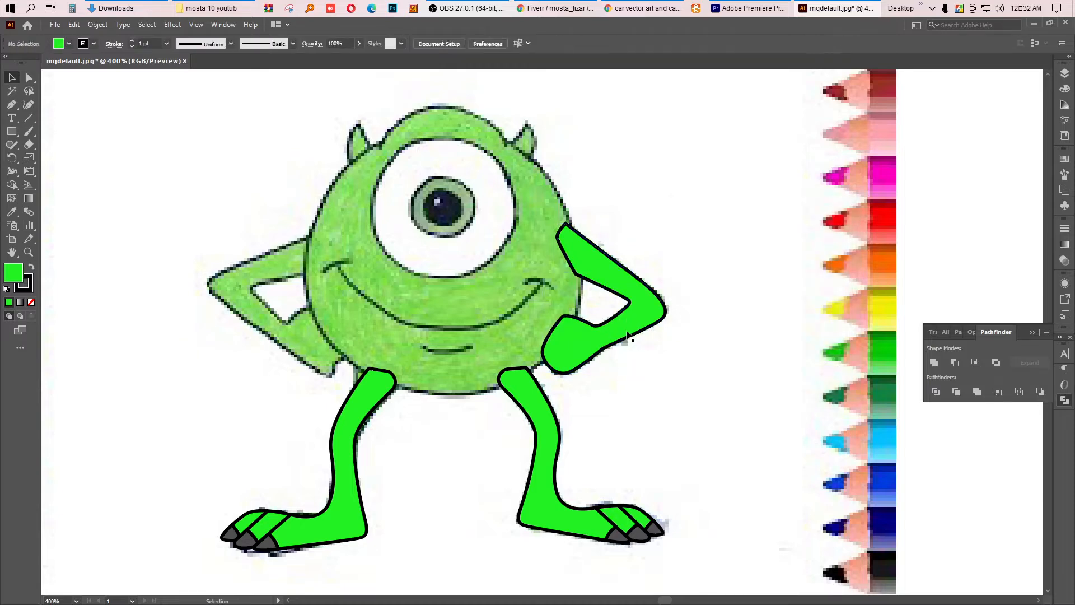
# Step: Reflect another vertical copy of the arm and move it onto the opposite arm
pyautogui.click(625, 329)
pyautogui.rightClick(625, 329)
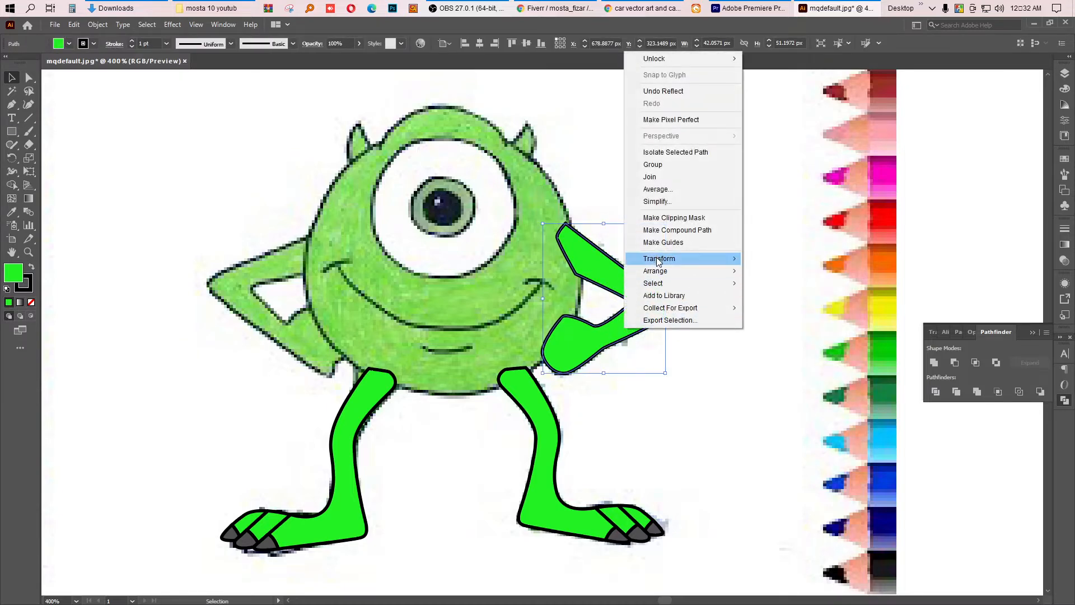
pyautogui.moveTo(658, 260)
pyautogui.click(771, 300)
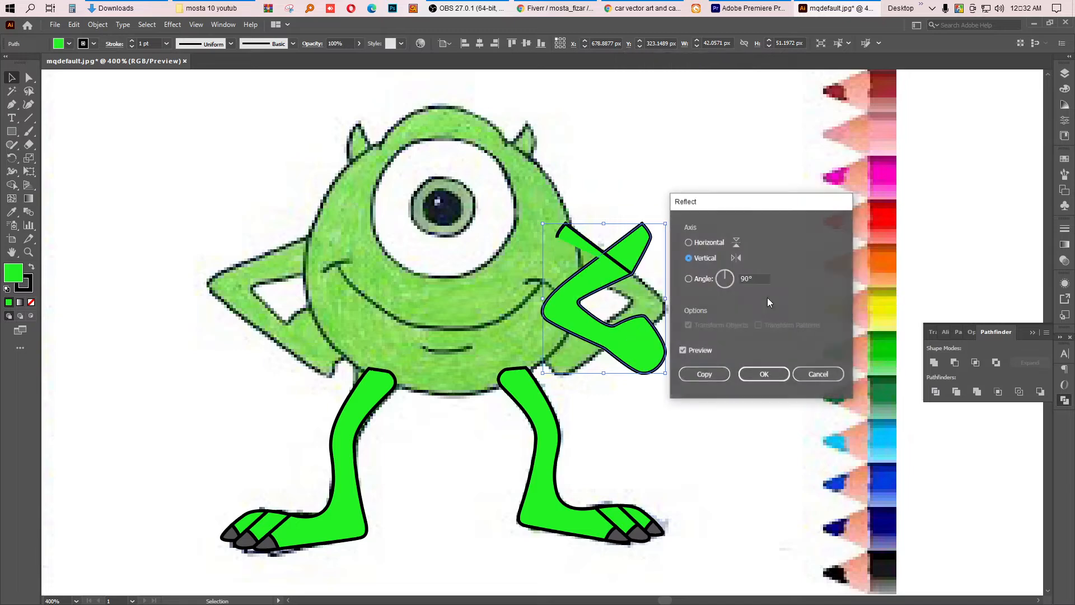
pyautogui.click(705, 374)
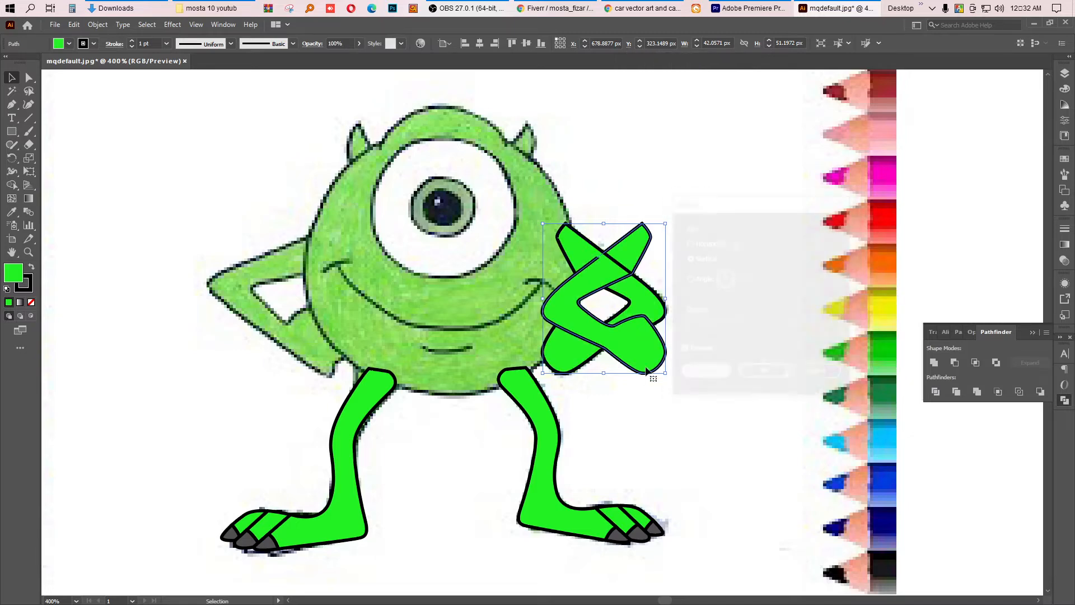
pyautogui.moveTo(562, 311); pyautogui.dragTo(242, 304)
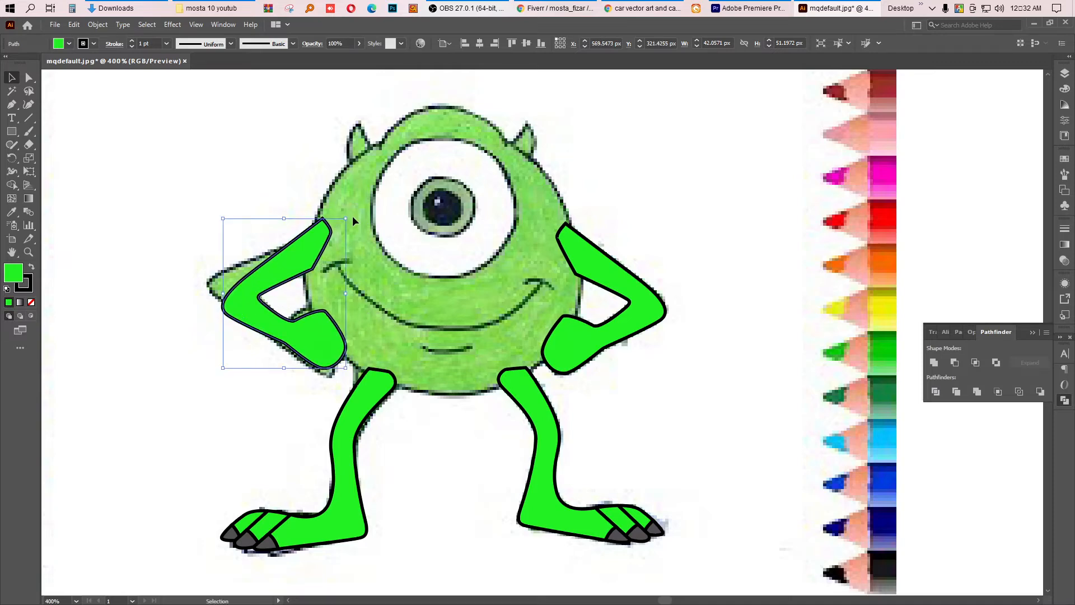
# Step: Rotate the copied arm to fit the drawing, then delete it
pyautogui.click(354, 223)
pyautogui.click(327, 246)
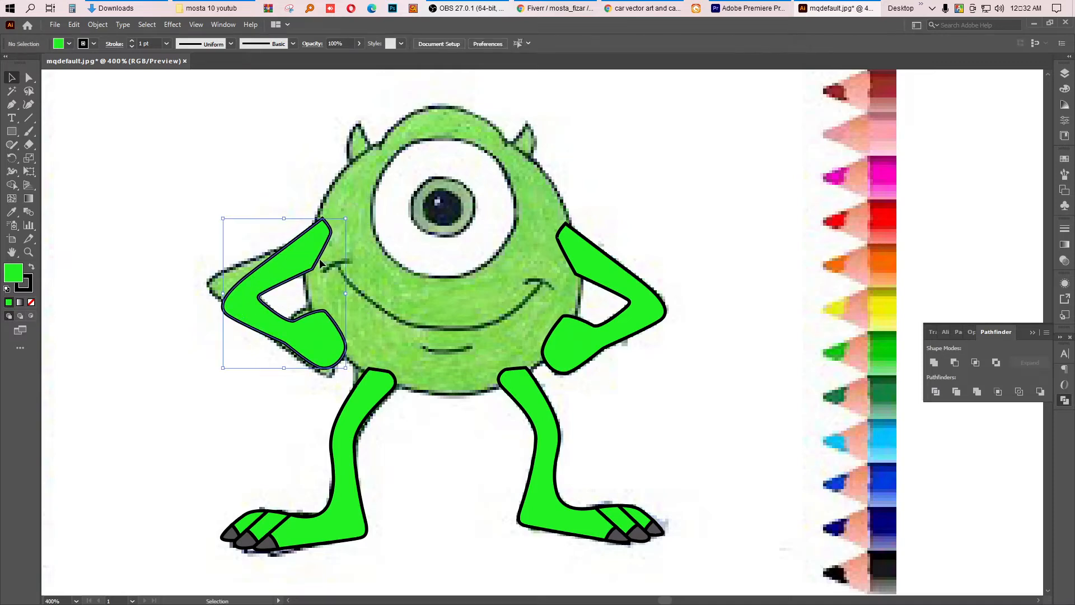
pyautogui.moveTo(348, 215); pyautogui.dragTo(300, 249)
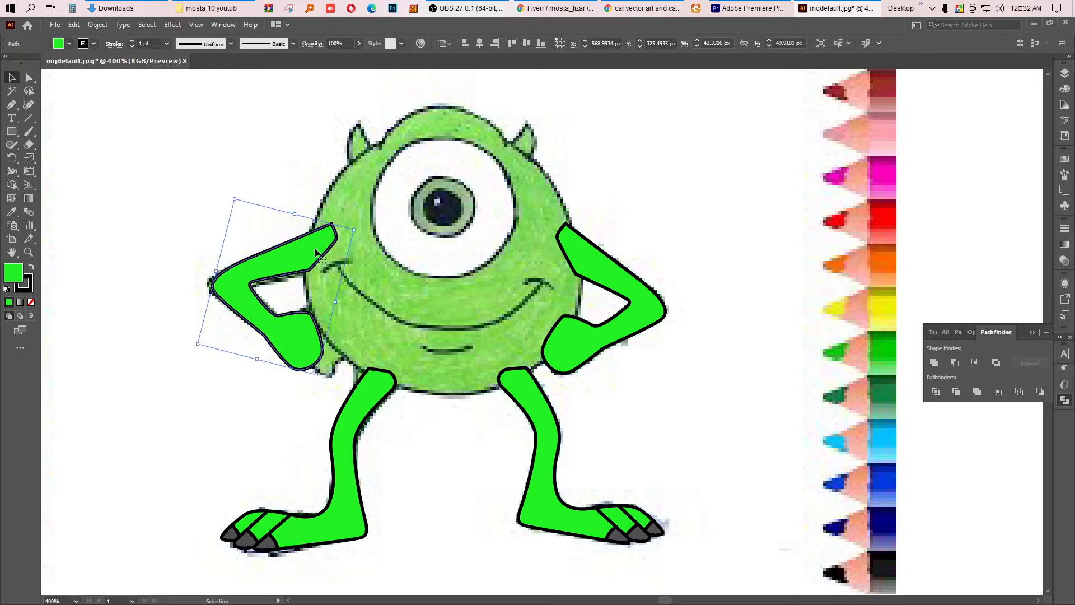
pyautogui.press('Delete')
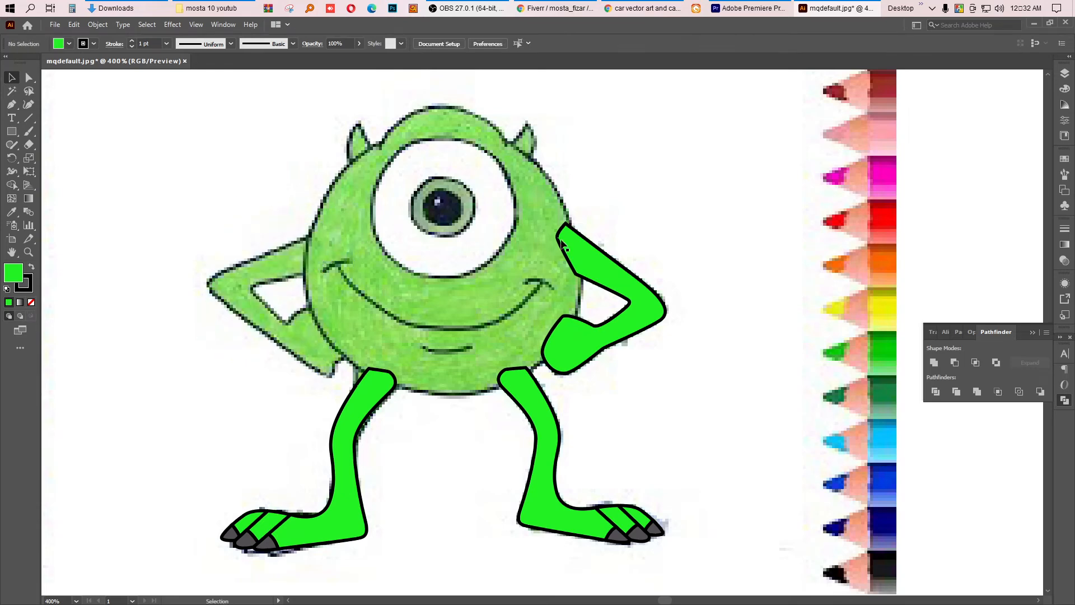
# Step: Undo the last three arm changes
pyautogui.click(572, 249)
pyautogui.scroll(4, 565, 244)
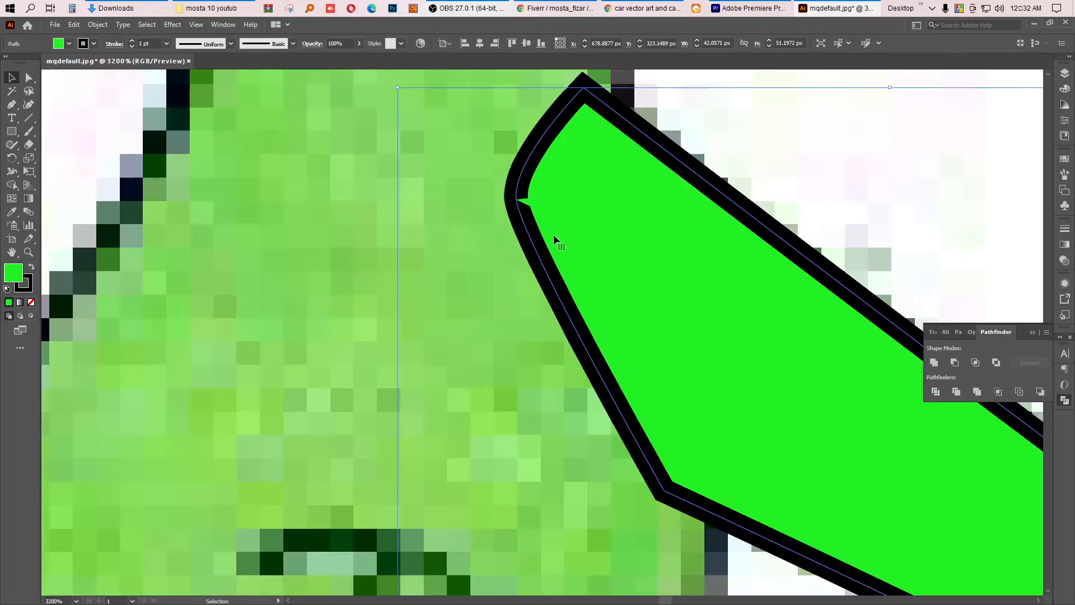
pyautogui.scroll(-4, 553, 234)
pyautogui.hotkey('ctrl', 'z')
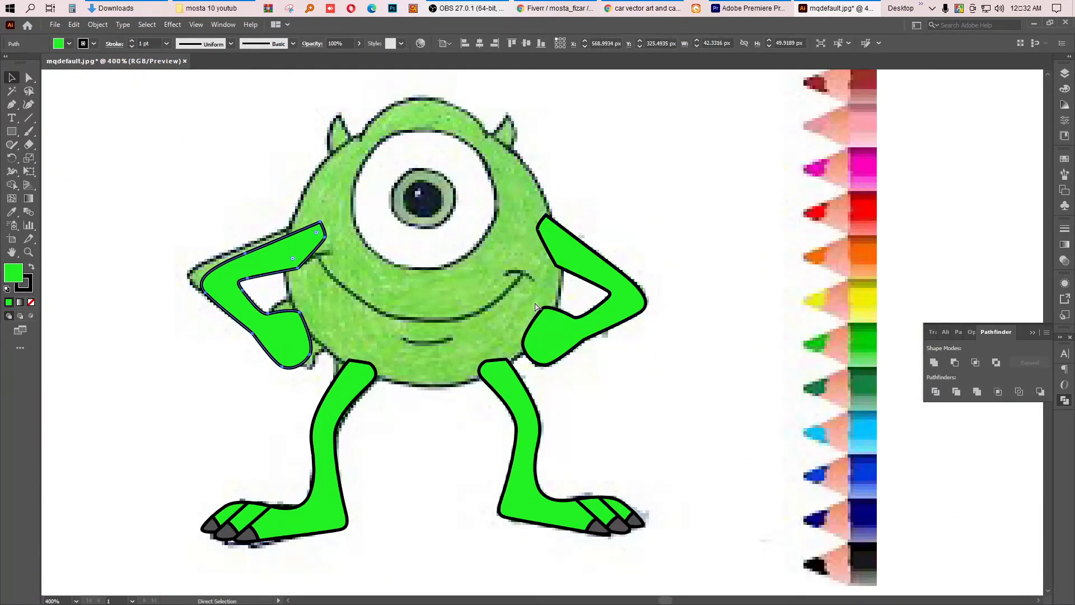
pyautogui.hotkey('ctrl', 'z')
pyautogui.hotkey('ctrl', 'z')
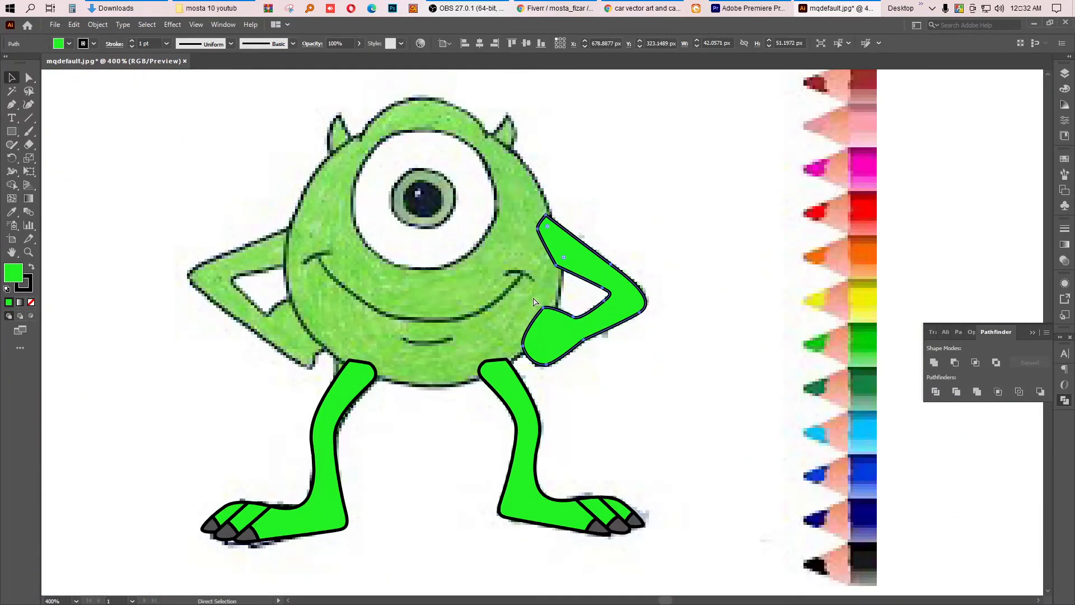
pyautogui.press('v')
pyautogui.scroll(3, 543, 219)
pyautogui.scroll(-5, 539, 231)
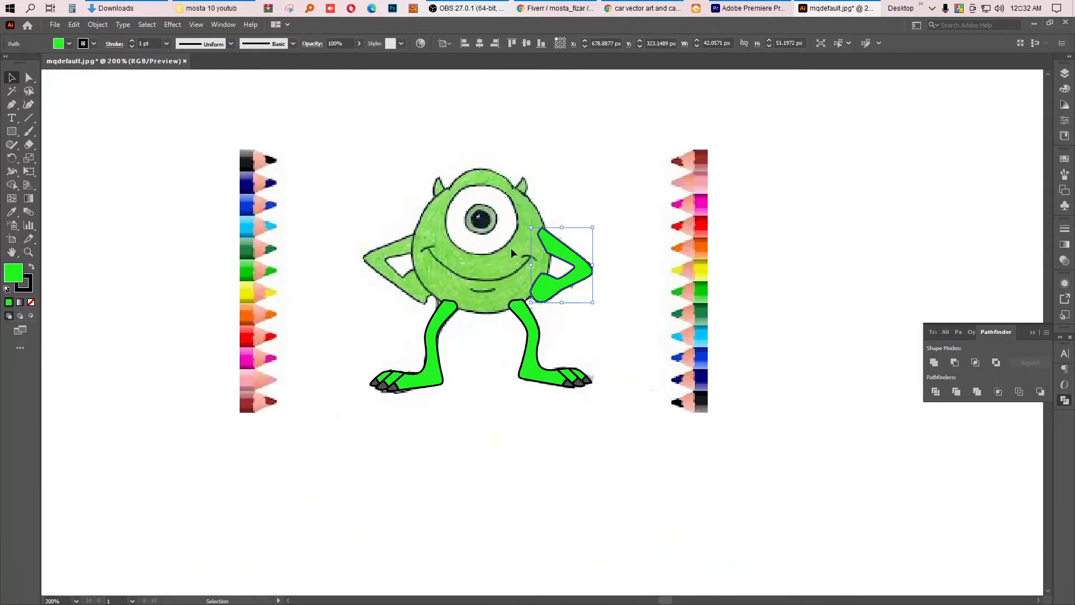
# Step: Trace the upper part of the left arm's inner outline with the Pen tool at close zoom
pyautogui.click(335, 279)
pyautogui.press('p')
pyautogui.scroll(4, 369, 286)
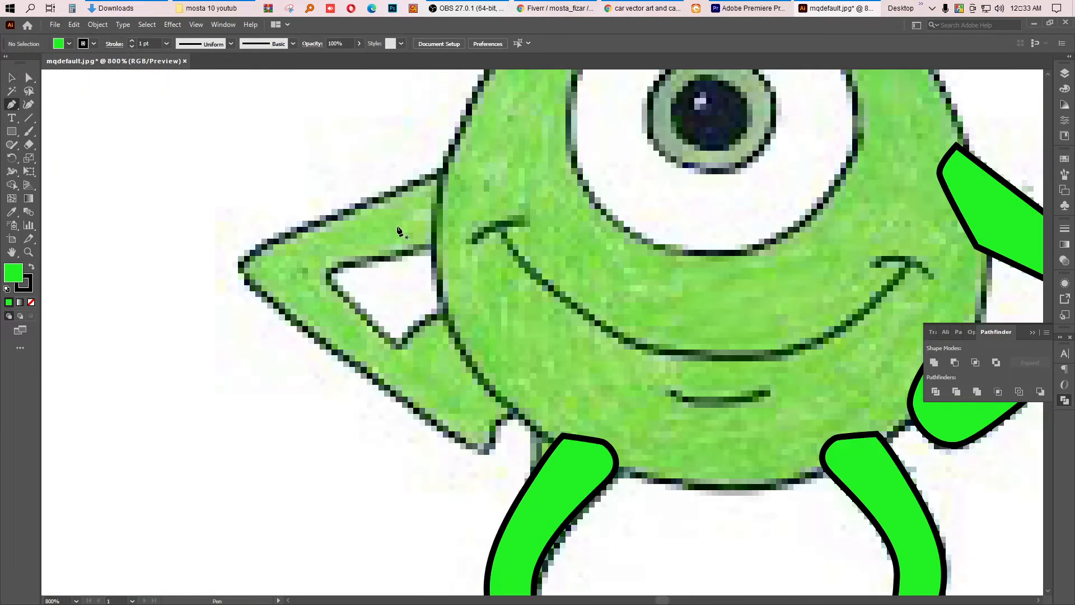
pyautogui.click(442, 245)
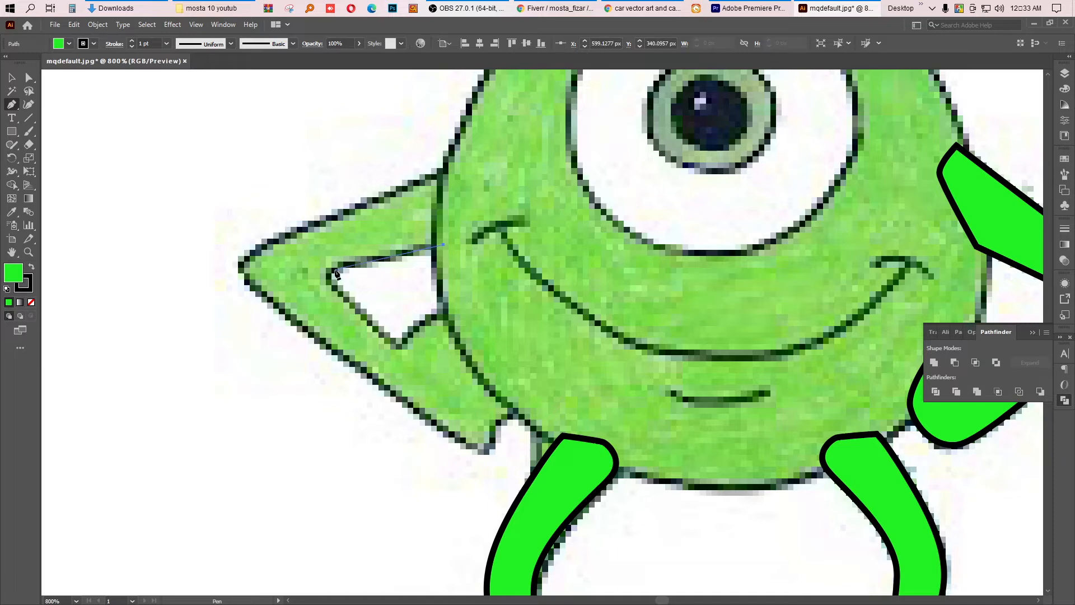
pyautogui.moveTo(331, 271); pyautogui.dragTo(368, 316)
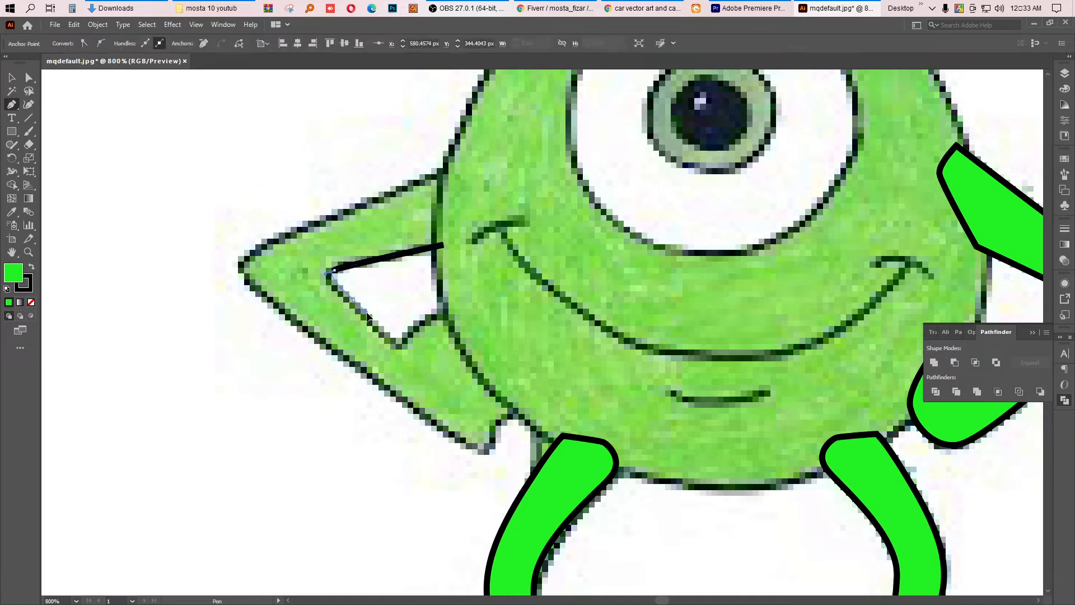
pyautogui.click(399, 342)
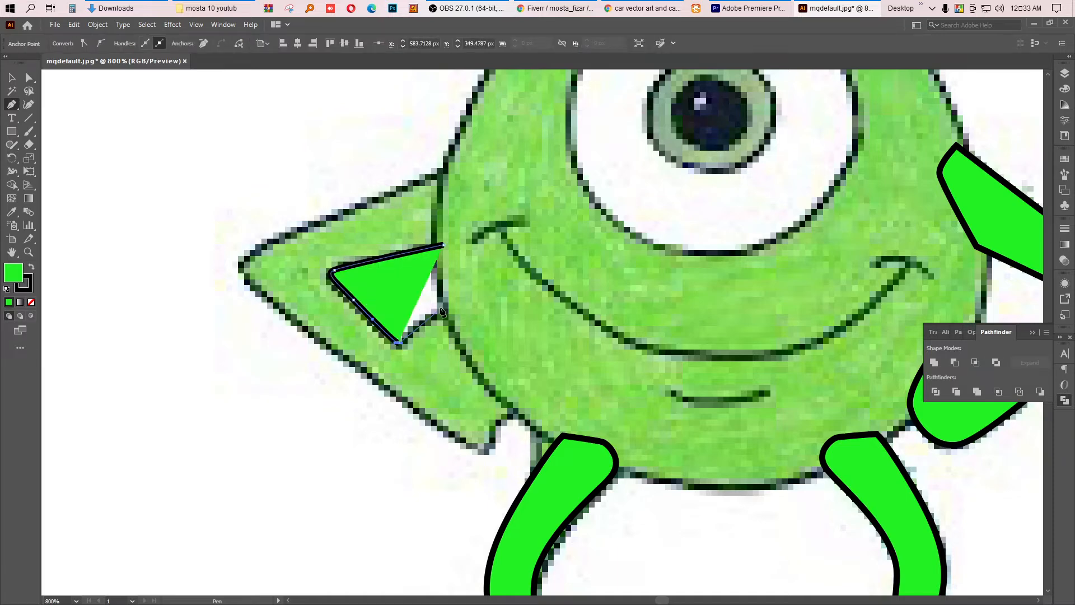
pyautogui.click(449, 306)
pyautogui.moveTo(514, 379)
pyautogui.mouseDown()
pyautogui.moveTo(523, 404)
pyautogui.moveTo(476, 430)
pyautogui.moveTo(491, 440)
pyautogui.moveTo(445, 436)
pyautogui.mouseUp()
pyautogui.click(464, 444)
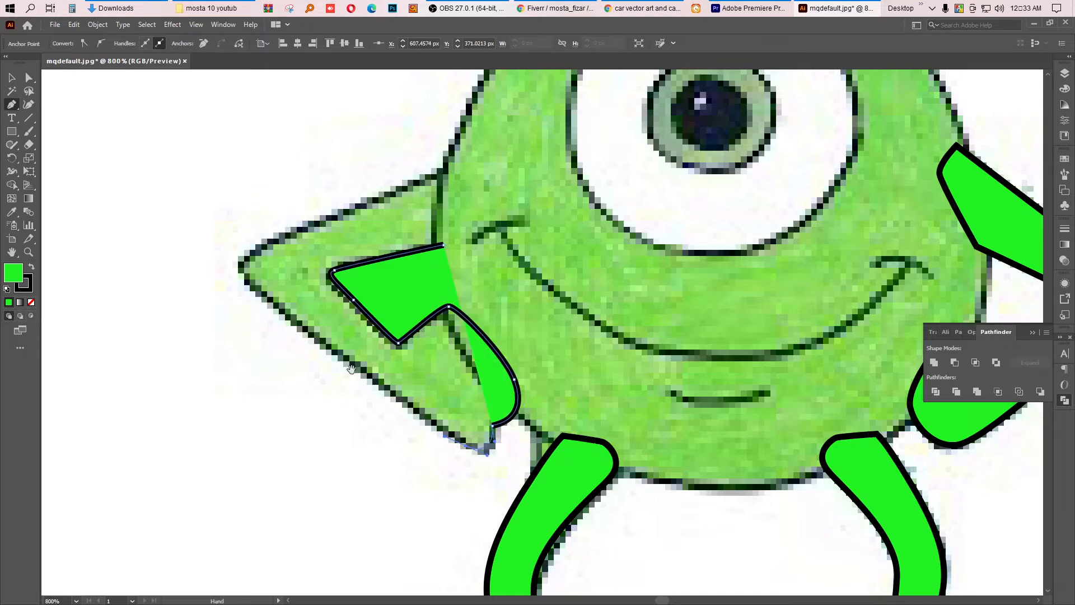
# Step: Finish tracing the lower part of the left arm and close its path
pyautogui.press('space')
pyautogui.moveTo(352, 367); pyautogui.dragTo(434, 413)
pyautogui.moveTo(391, 381)
pyautogui.mouseDown()
pyautogui.moveTo(352, 352)
pyautogui.moveTo(366, 408)
pyautogui.moveTo(371, 367)
pyautogui.mouseUp()
pyautogui.press('space')
pyautogui.press('space')
pyautogui.moveTo(522, 312)
pyautogui.mouseDown()
pyautogui.moveTo(453, 363)
pyautogui.moveTo(505, 324)
pyautogui.mouseUp()
pyautogui.moveTo(480, 417); pyautogui.dragTo(448, 419)
pyautogui.click(12, 78)
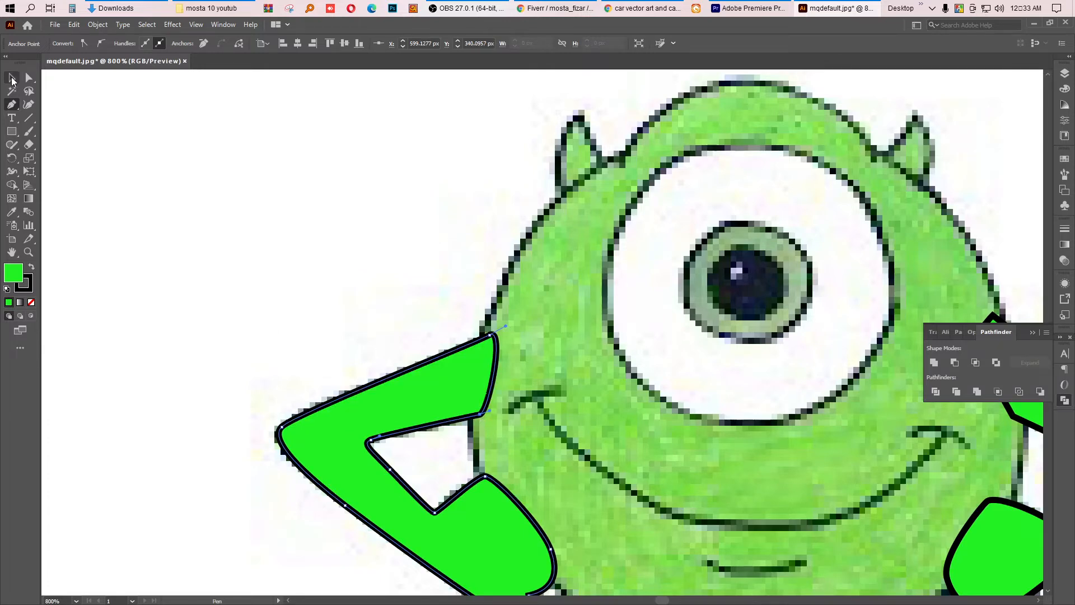
# Step: Draw an ellipse about 93 × 82 px over the body and remove its fill
pyautogui.click(185, 115)
pyautogui.scroll(-2, 314, 337)
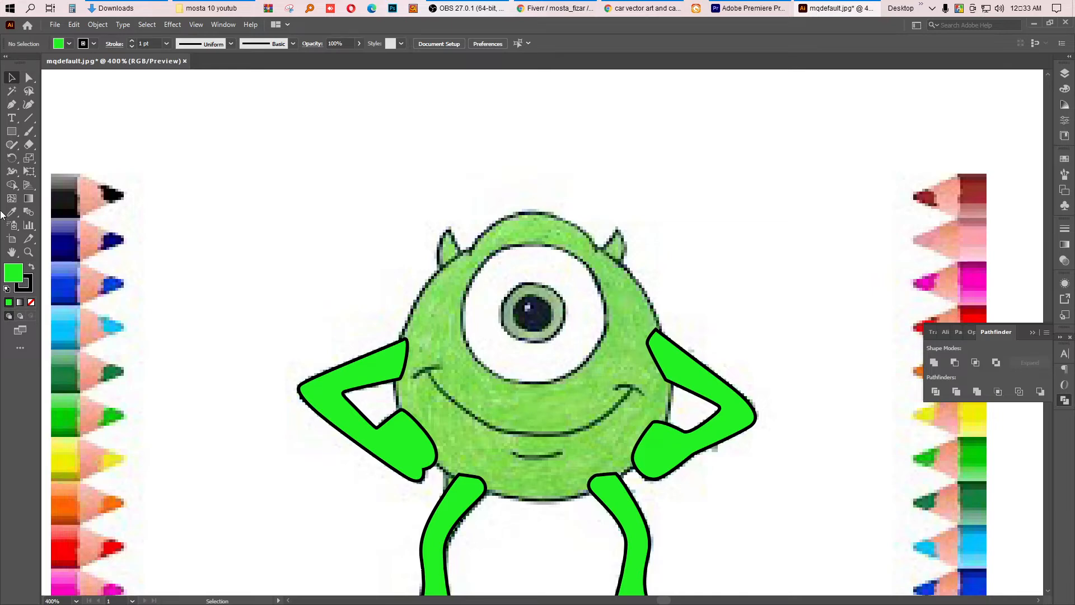
pyautogui.moveTo(5, 136); pyautogui.dragTo(53, 148)
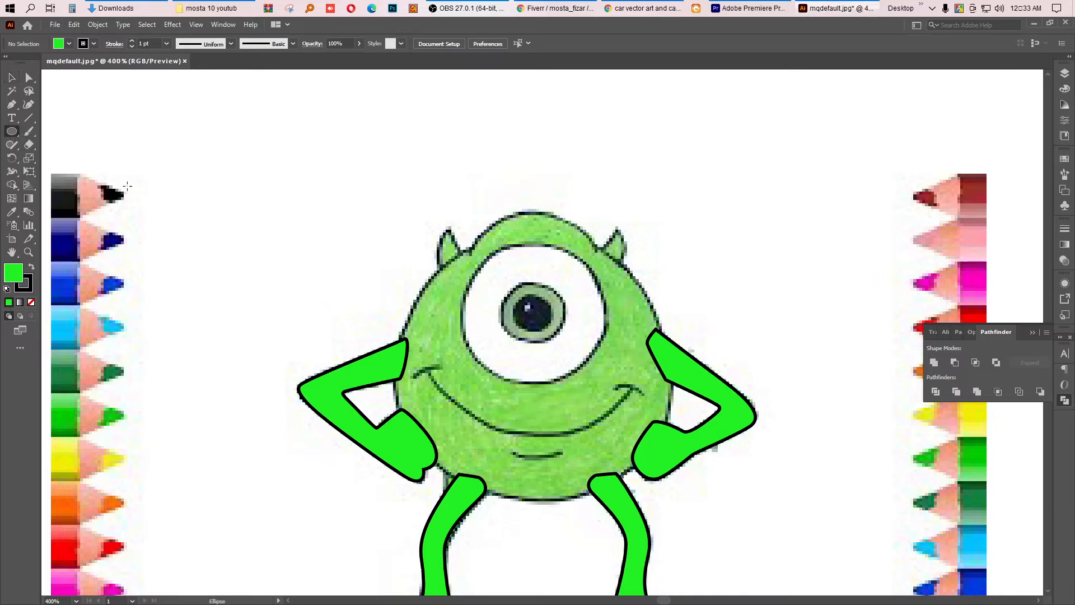
pyautogui.moveTo(400, 259); pyautogui.dragTo(673, 498)
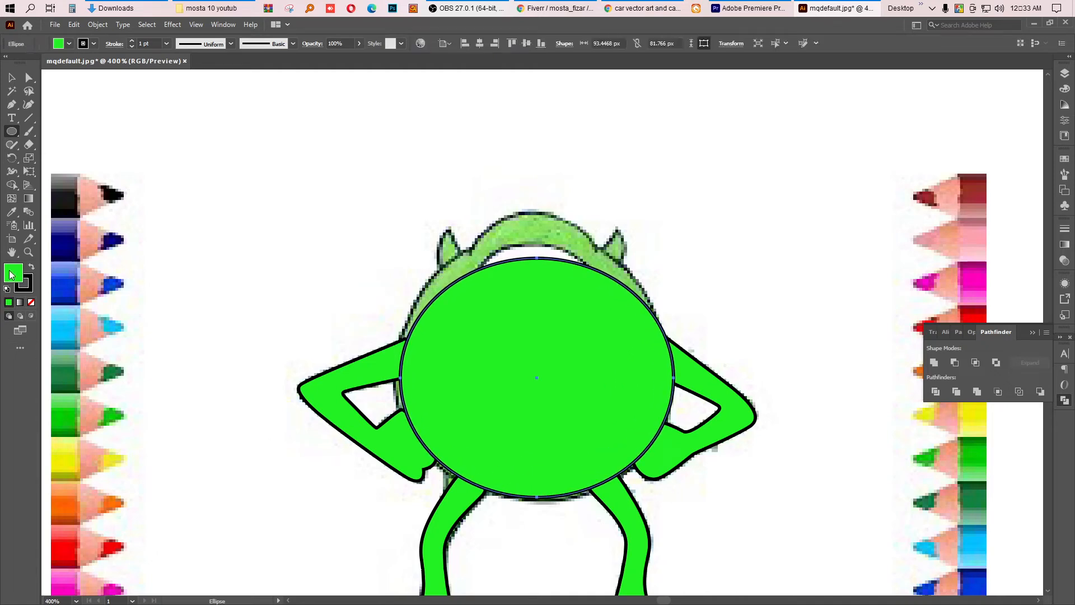
pyautogui.click(31, 302)
pyautogui.click(11, 77)
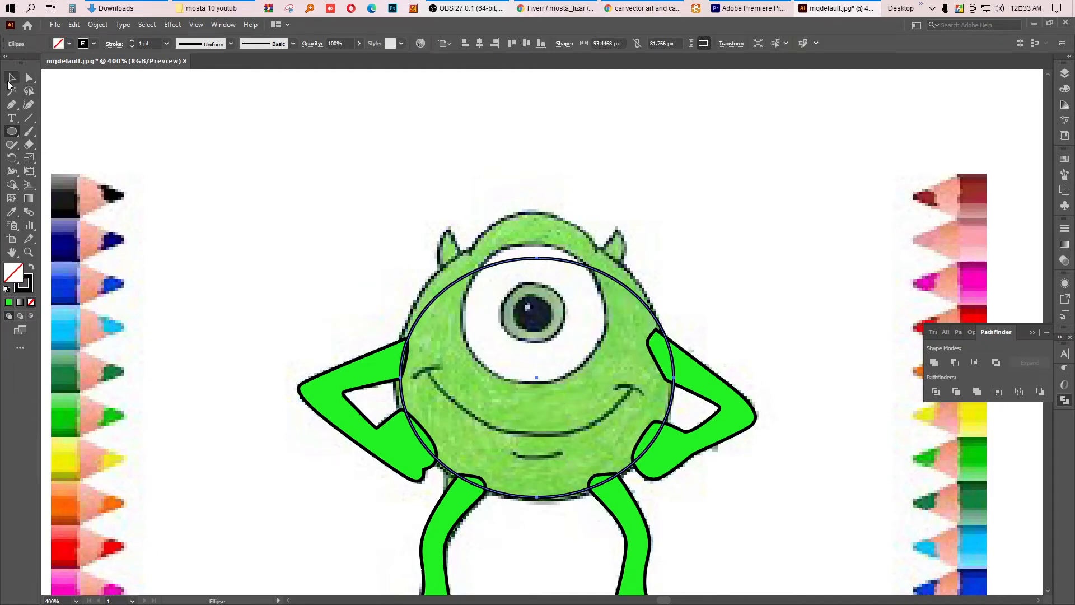
# Step: Resize the body ellipse by its side handles to fit the body outline
pyautogui.moveTo(540, 259); pyautogui.dragTo(537, 233)
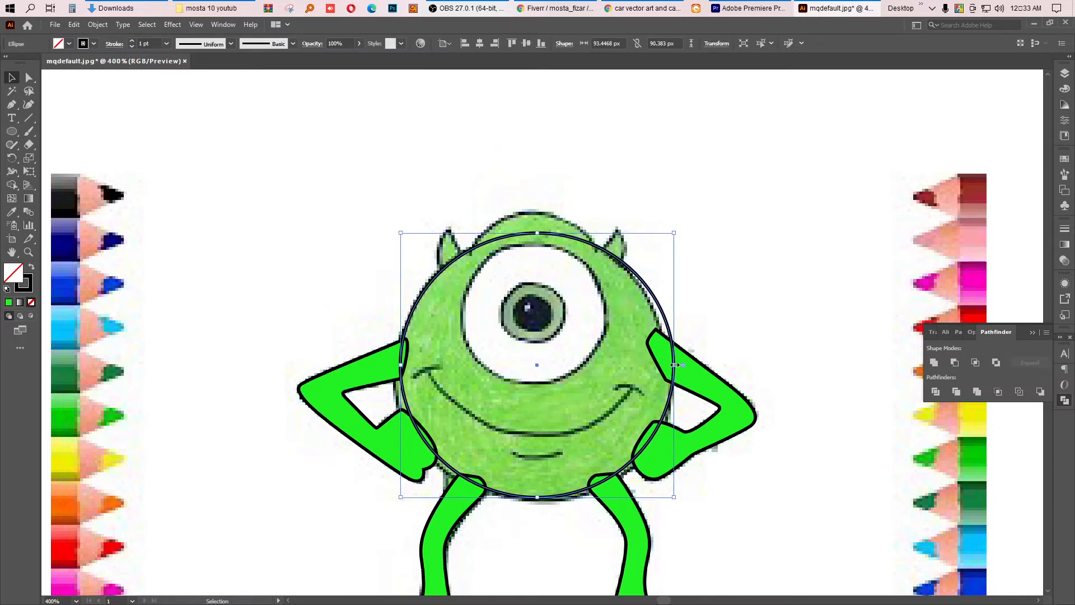
pyautogui.moveTo(674, 365); pyautogui.dragTo(669, 365)
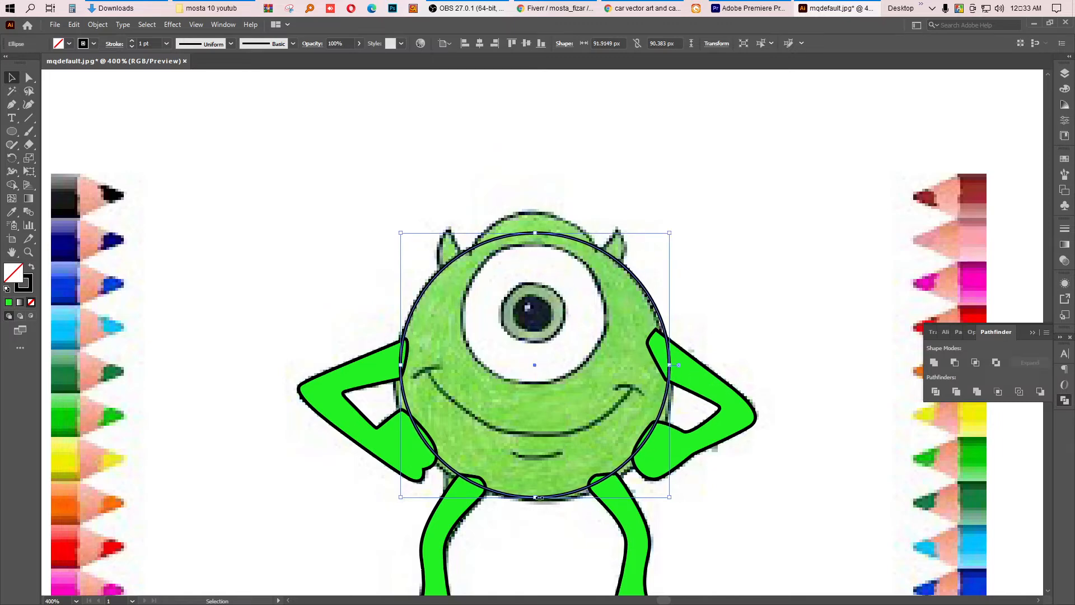
pyautogui.moveTo(537, 497); pyautogui.dragTo(535, 506)
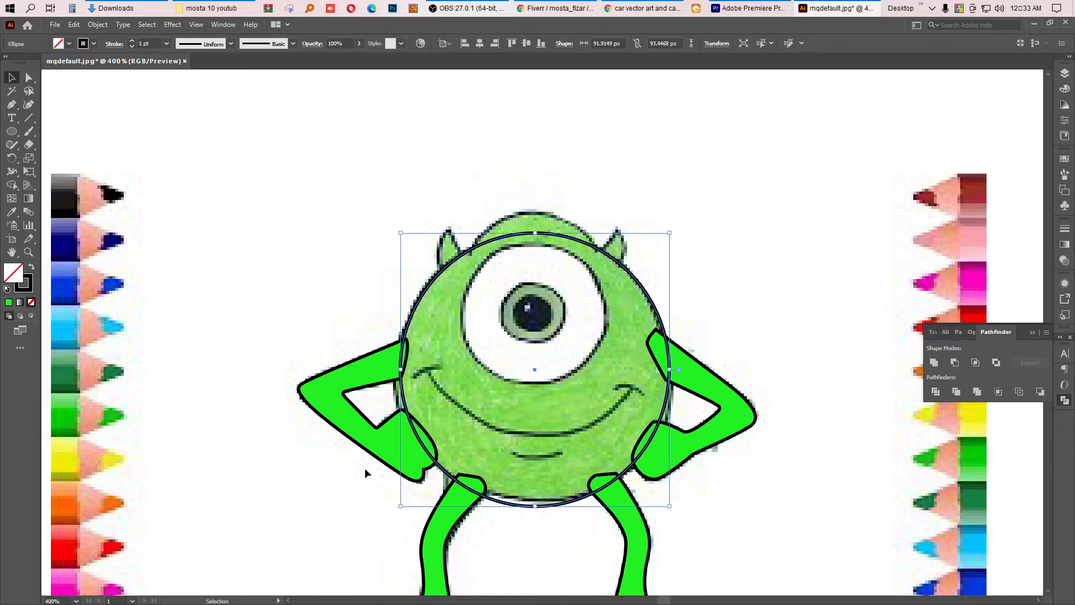
pyautogui.moveTo(400, 370); pyautogui.dragTo(397, 370)
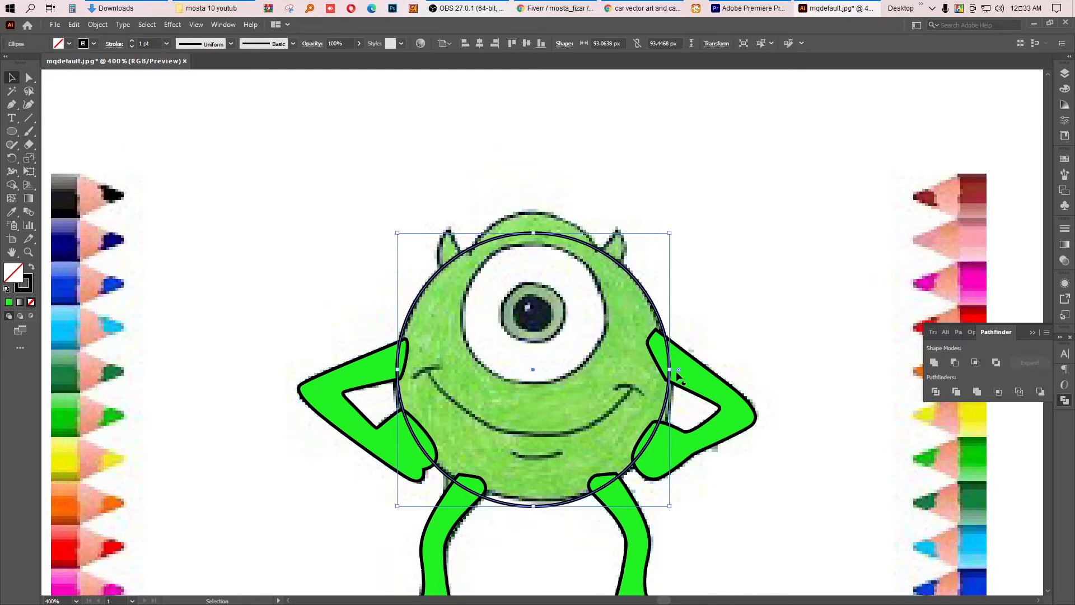
pyautogui.moveTo(669, 370); pyautogui.dragTo(668, 371)
# Step: Draw an ellipse about 49 × 45 px around the eye and enlarge it upward
pyautogui.click(11, 131)
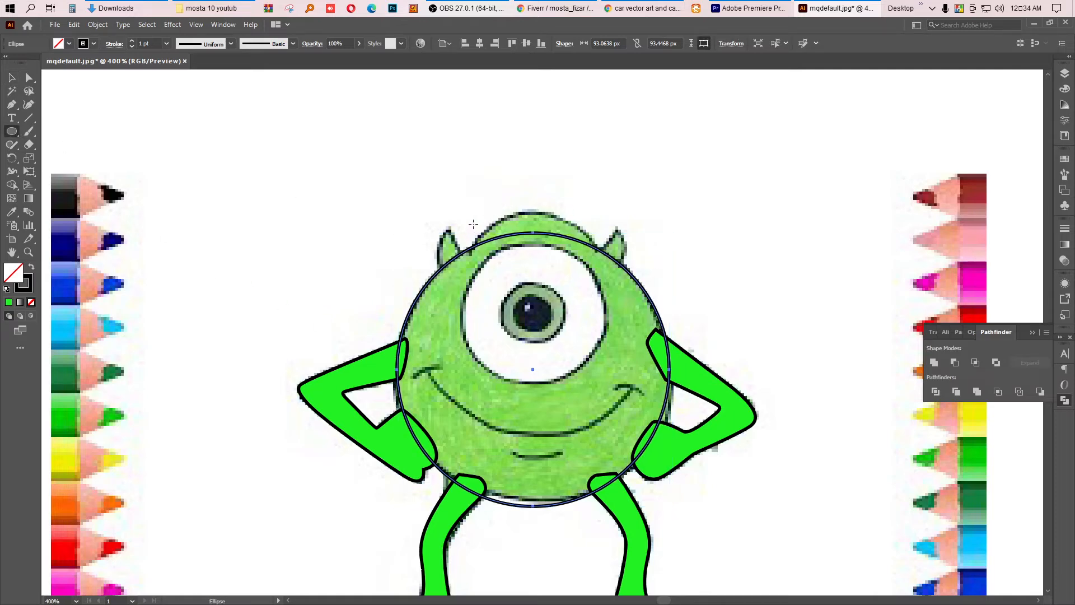
pyautogui.moveTo(473, 224); pyautogui.dragTo(615, 353)
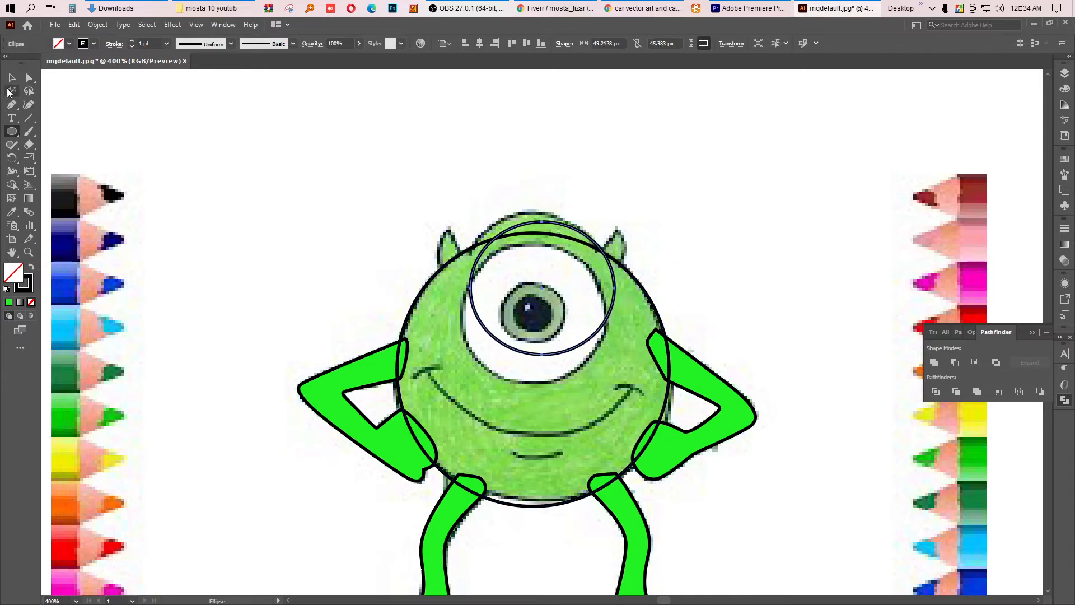
pyautogui.click(11, 78)
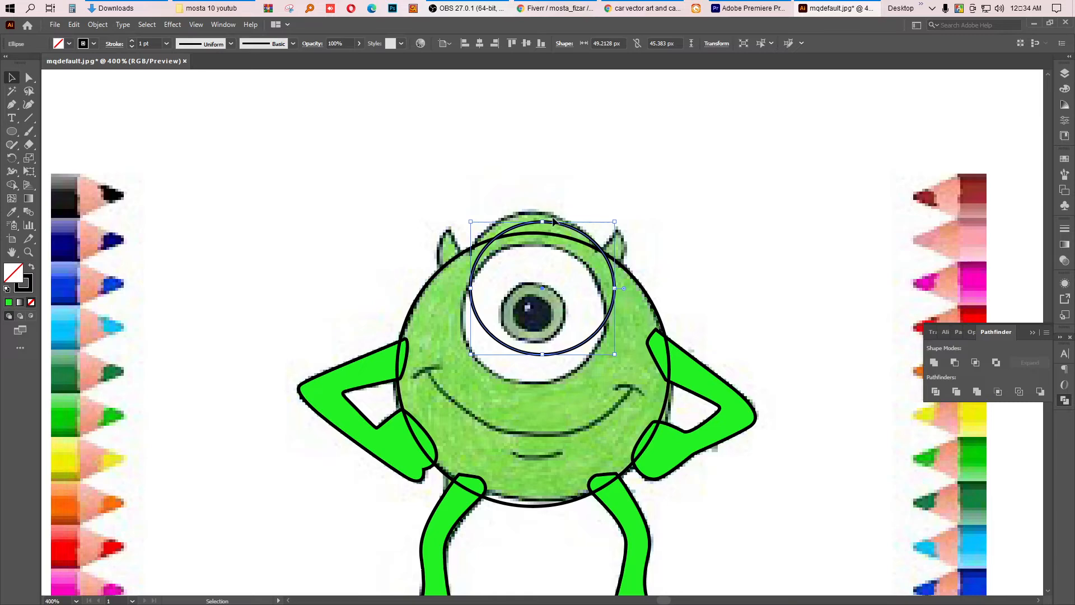
pyautogui.moveTo(560, 225); pyautogui.dragTo(552, 218)
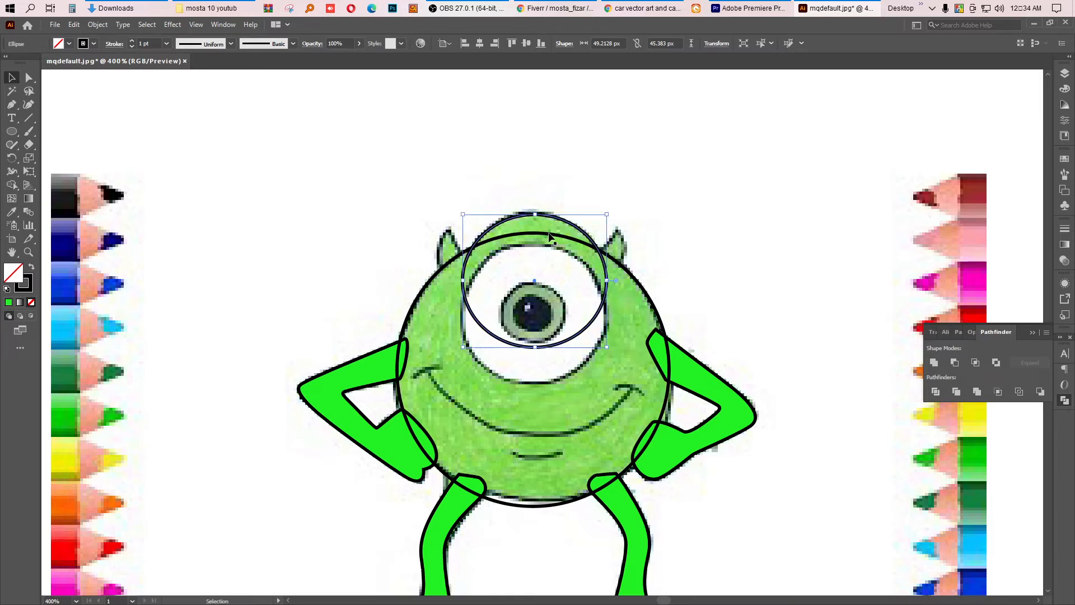
# Step: Select both ellipses and merge the eye circle into the body with the Shape Builder tool, then deselect
pyautogui.moveTo(502, 266); pyautogui.dragTo(202, 217)
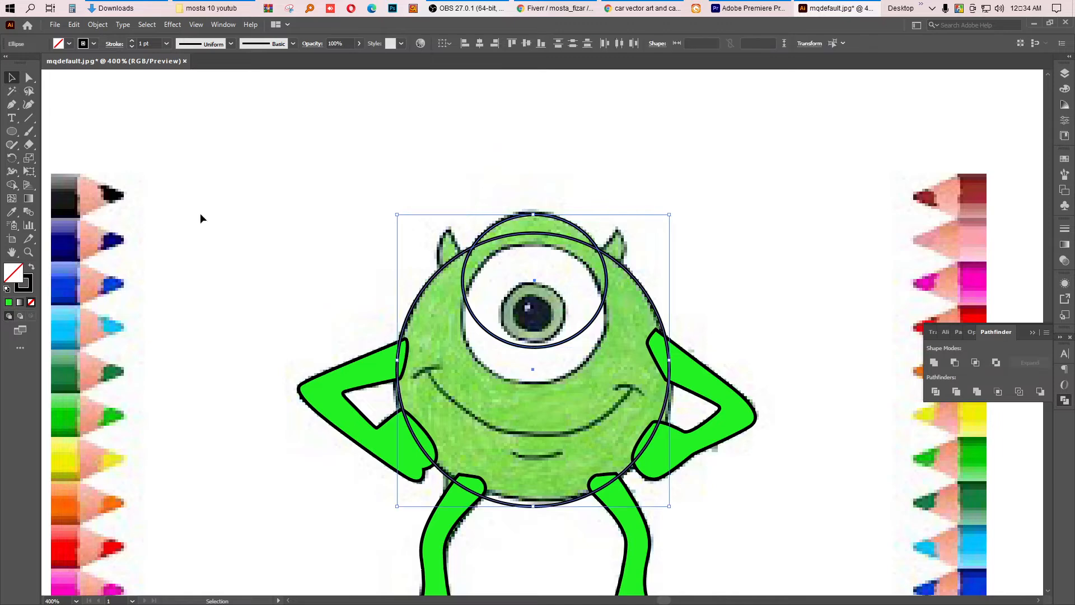
pyautogui.click(12, 185)
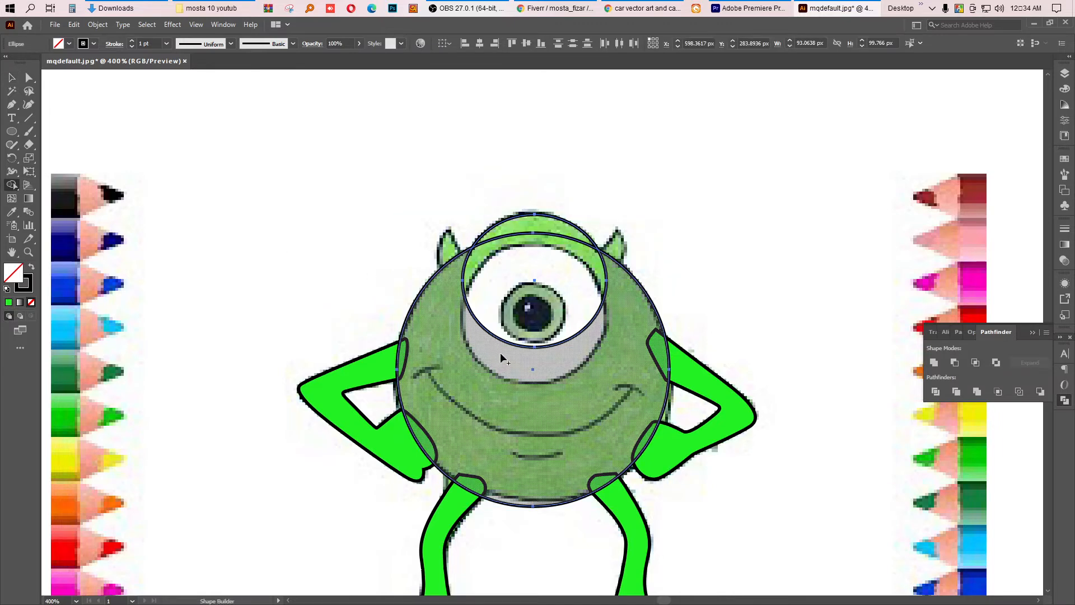
pyautogui.moveTo(502, 357)
pyautogui.mouseDown()
pyautogui.moveTo(521, 230)
pyautogui.moveTo(403, 288)
pyautogui.mouseUp()
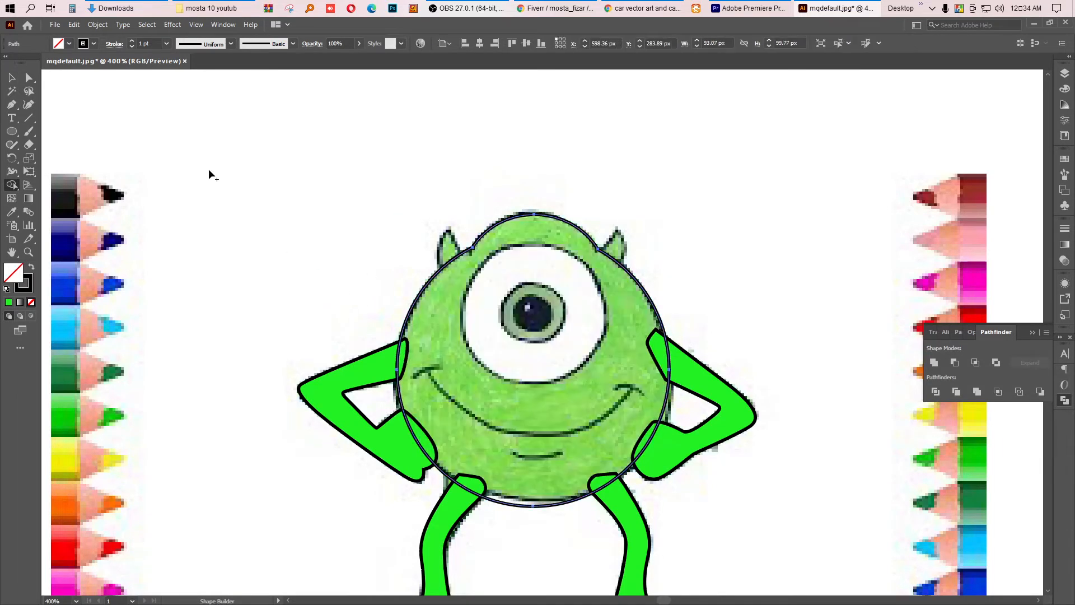
pyautogui.click(12, 77)
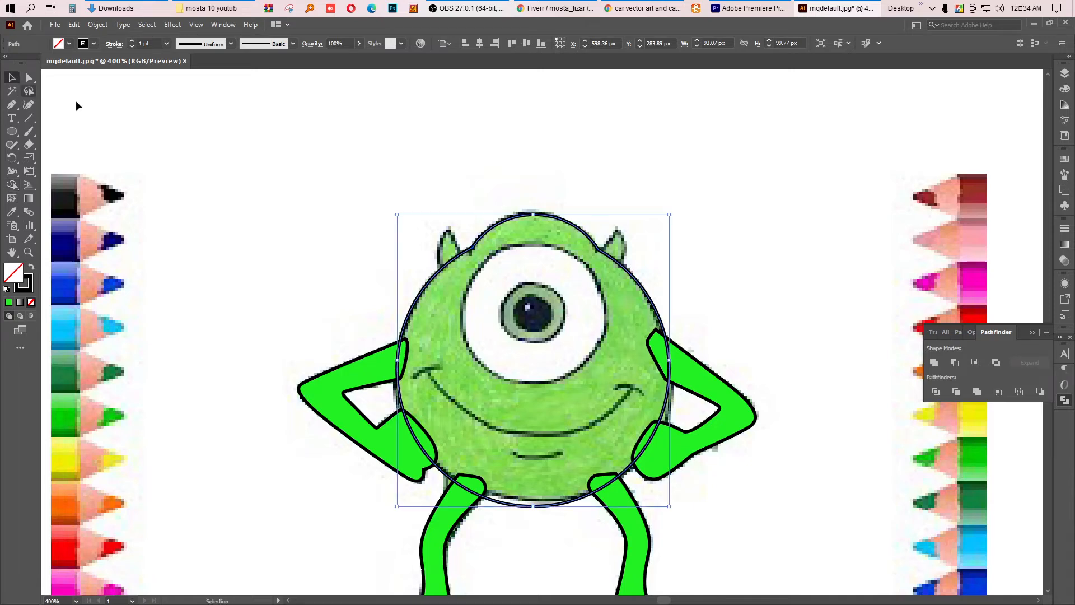
pyautogui.click(133, 114)
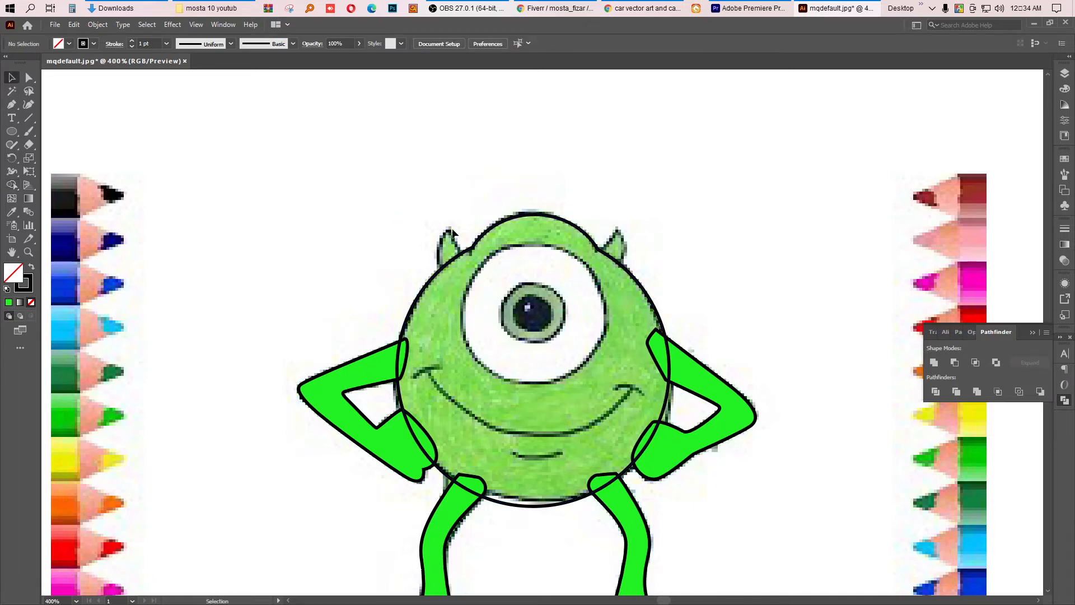
# Step: Trace the left horn as a closed path with the Pen tool
pyautogui.press('p')
pyautogui.scroll(2, 438, 274)
pyautogui.click(449, 284)
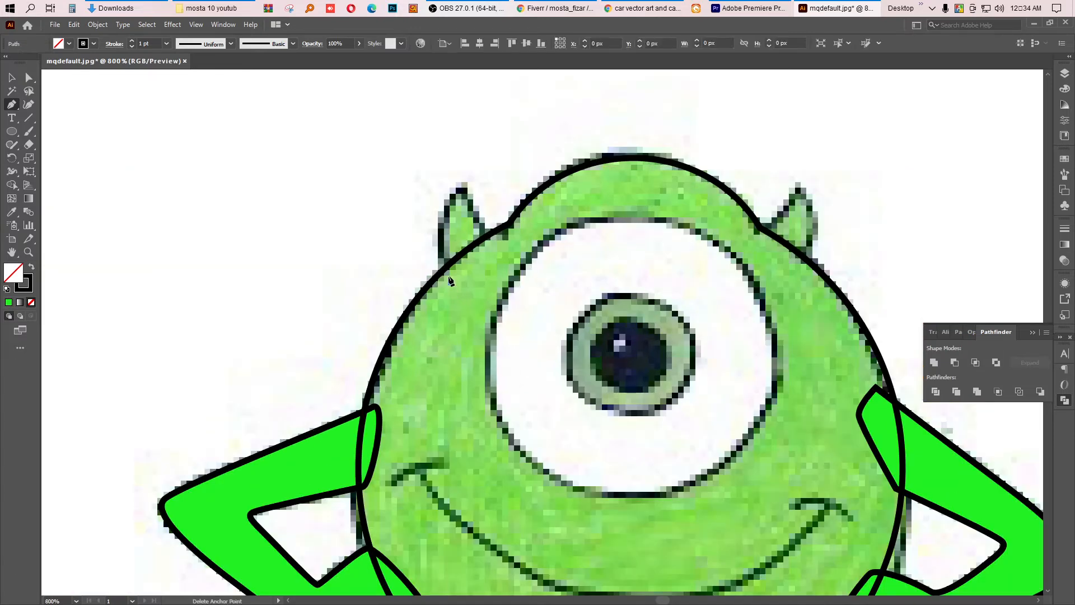
pyautogui.moveTo(461, 185)
pyautogui.mouseDown()
pyautogui.moveTo(499, 138)
pyautogui.moveTo(467, 193)
pyautogui.mouseUp()
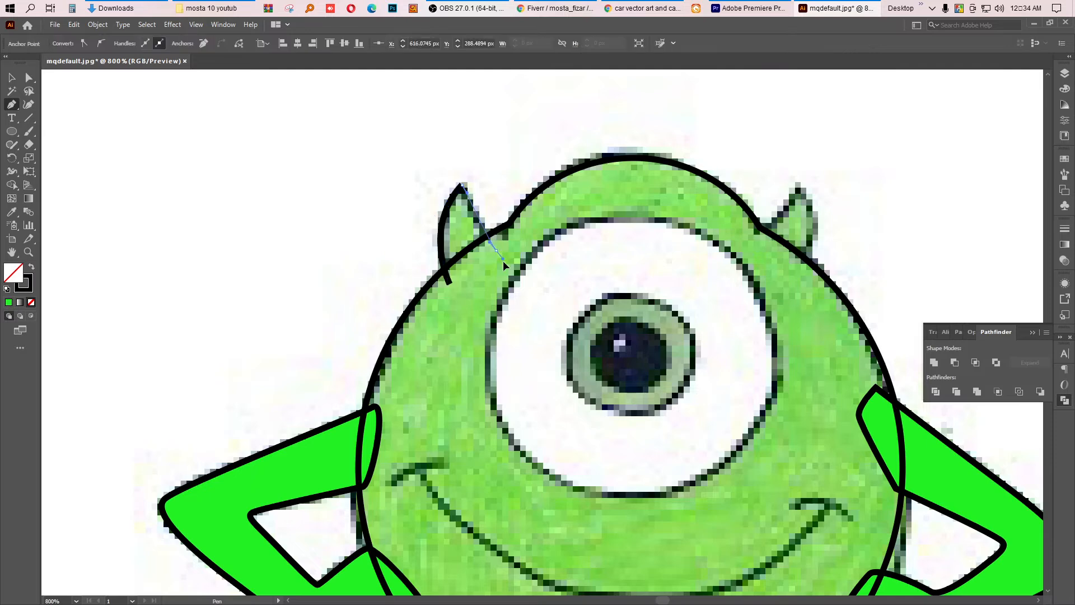
pyautogui.moveTo(495, 250); pyautogui.dragTo(478, 278)
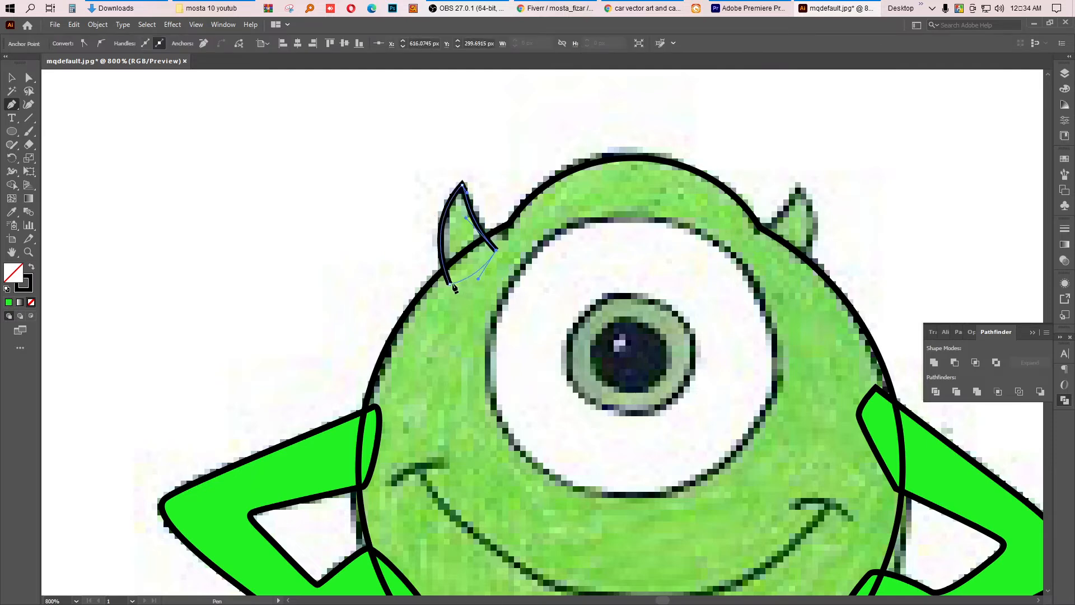
pyautogui.click(450, 283)
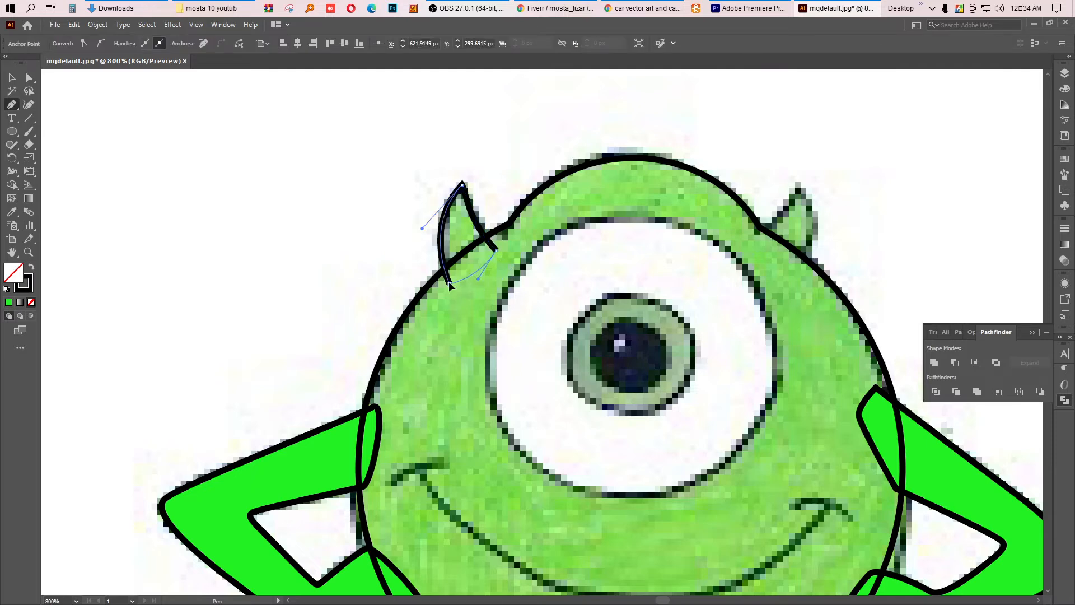
# Step: Trace the right horn as a closed path with the Pen tool
pyautogui.click(758, 241)
pyautogui.moveTo(799, 181); pyautogui.dragTo(804, 149)
pyautogui.moveTo(811, 197); pyautogui.dragTo(810, 198)
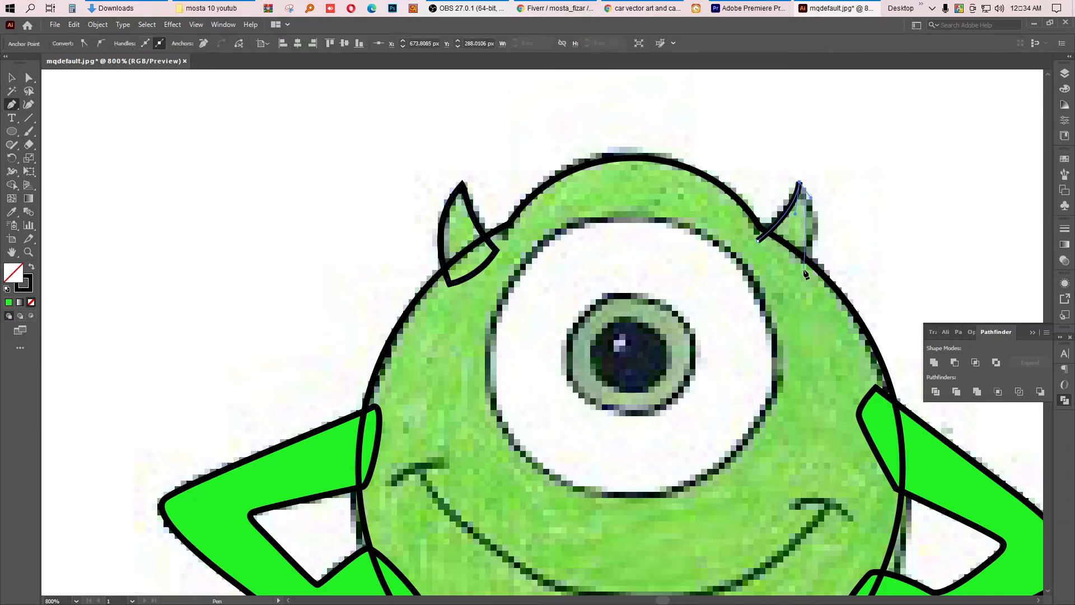
pyautogui.moveTo(797, 265); pyautogui.dragTo(772, 305)
pyautogui.moveTo(766, 300); pyautogui.dragTo(779, 276)
pyautogui.click(760, 242)
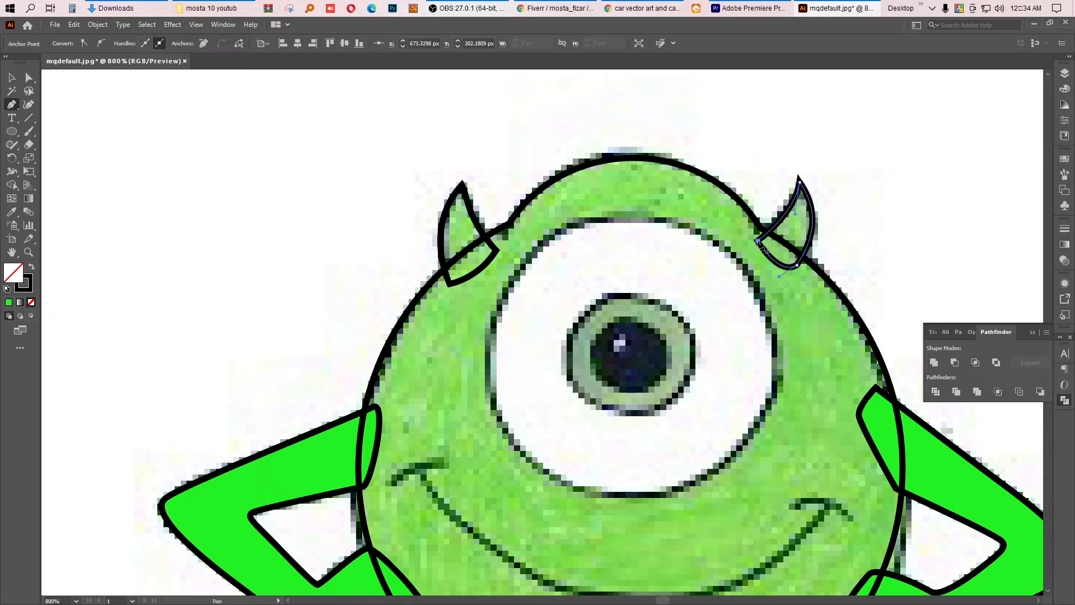
# Step: Try to merge the horns with the body using the Shape Builder tool, undoing each attempt
pyautogui.click(11, 77)
pyautogui.moveTo(395, 133); pyautogui.dragTo(777, 293)
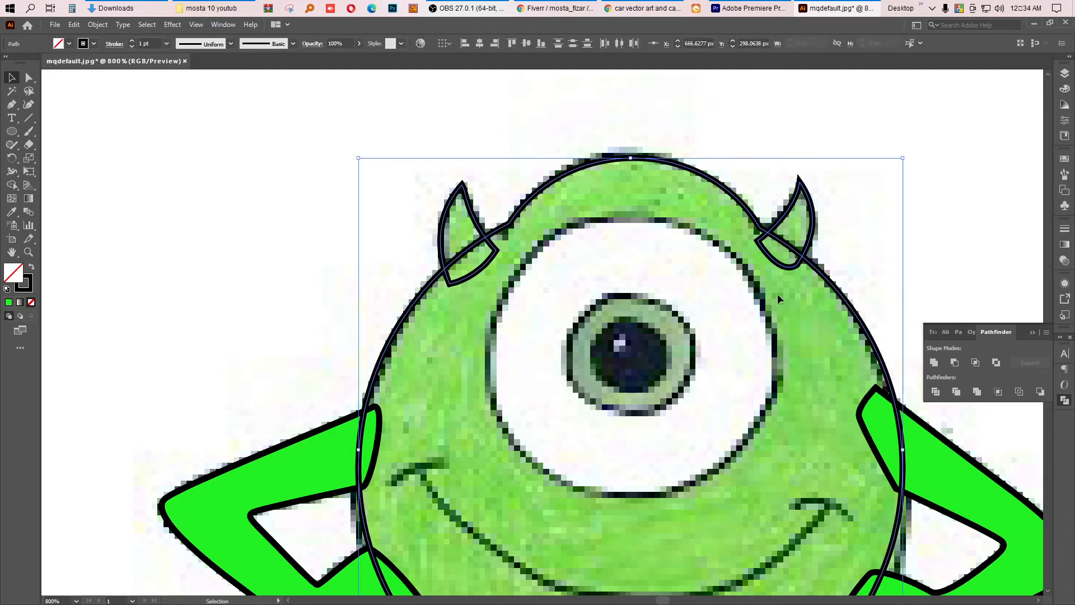
pyautogui.click(12, 186)
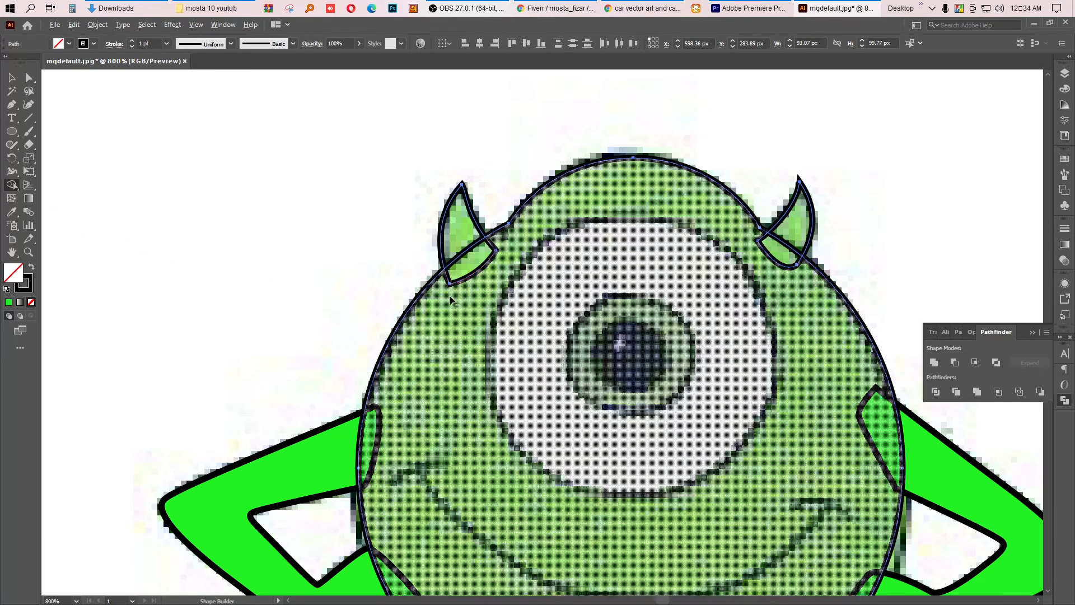
pyautogui.moveTo(461, 278); pyautogui.dragTo(468, 274)
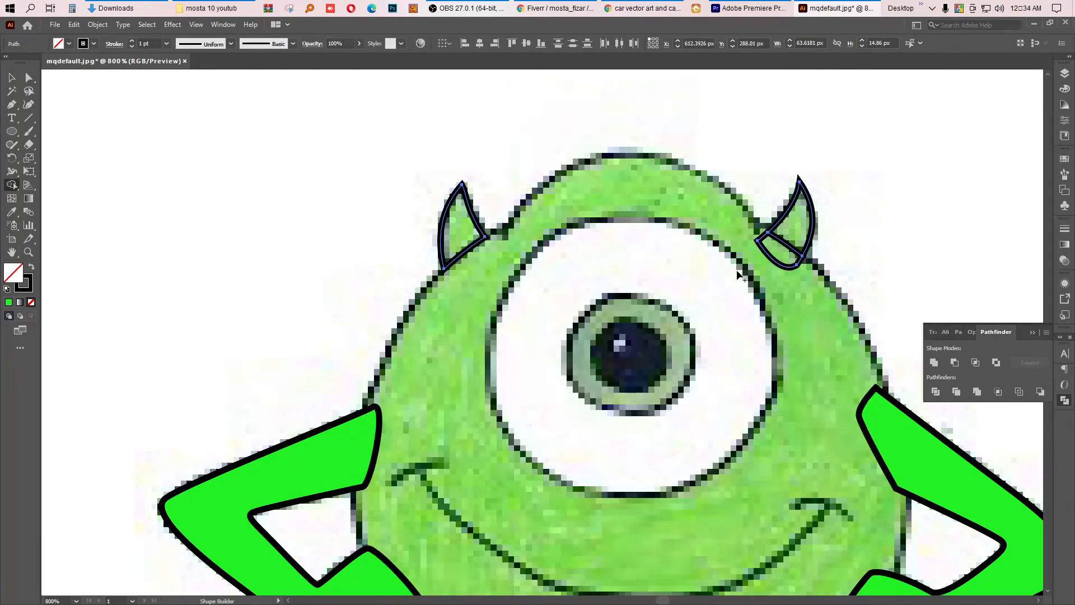
pyautogui.hotkey('ctrl', 'z')
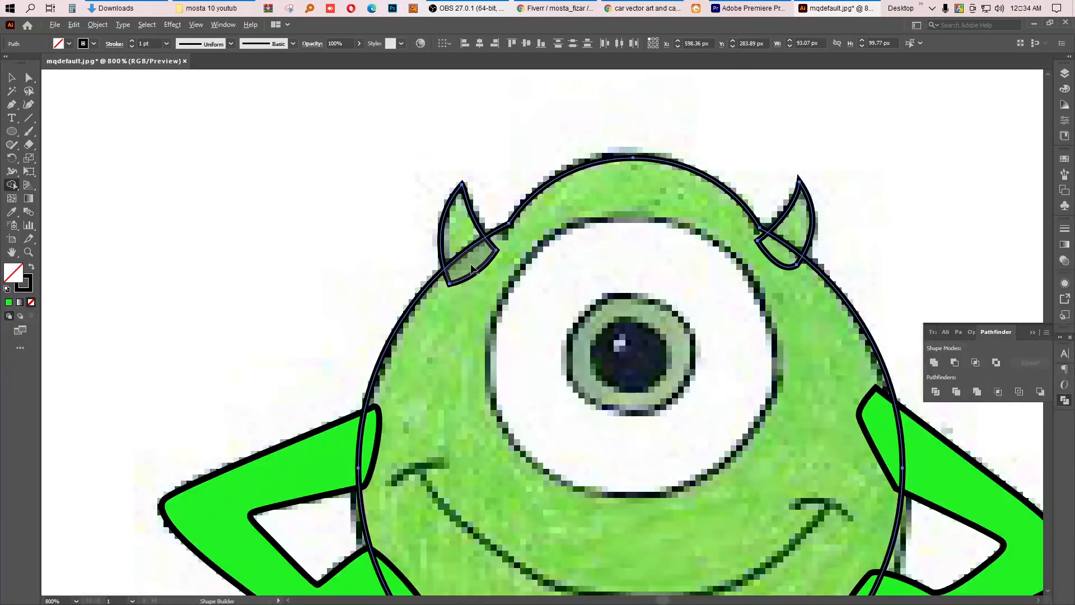
pyautogui.moveTo(479, 282); pyautogui.dragTo(744, 293)
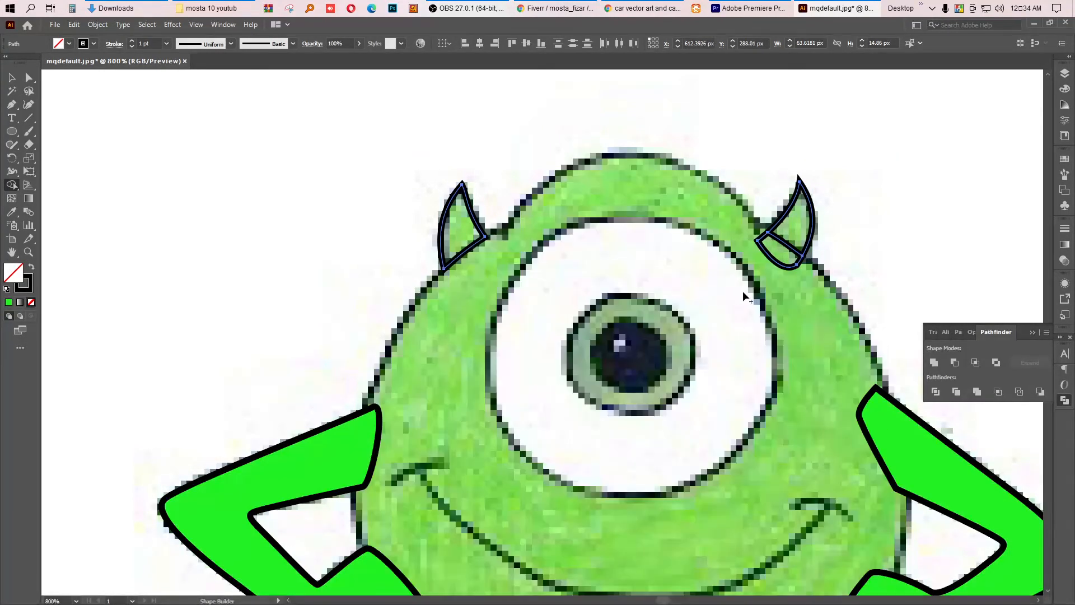
pyautogui.hotkey('ctrl', 'z')
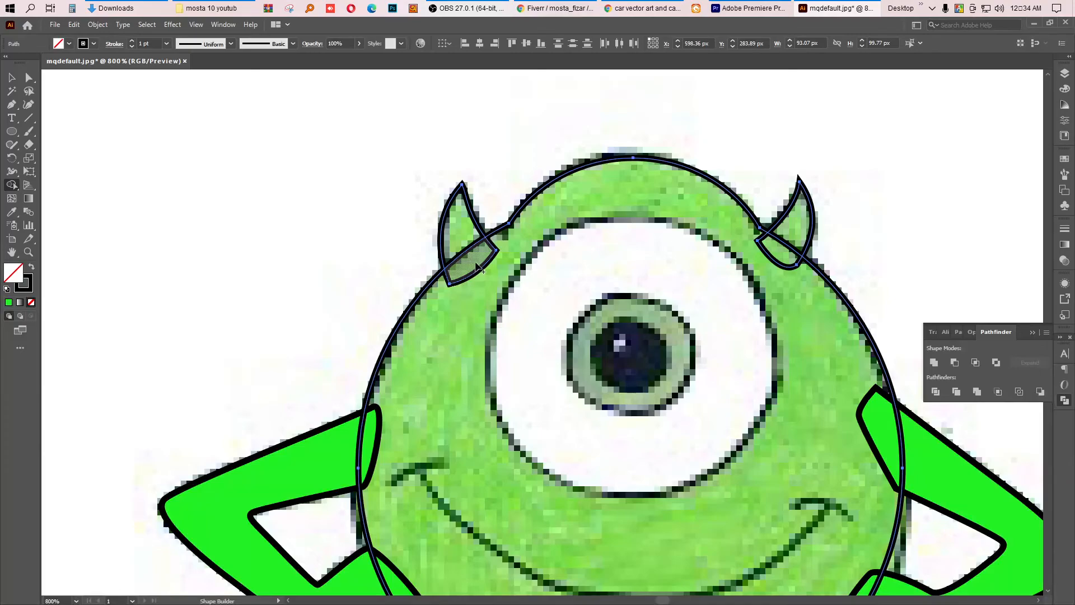
# Step: Merge both horns' overlapping parts into the body outline with the Shape Builder tool, then deselect
pyautogui.moveTo(476, 262); pyautogui.dragTo(482, 273)
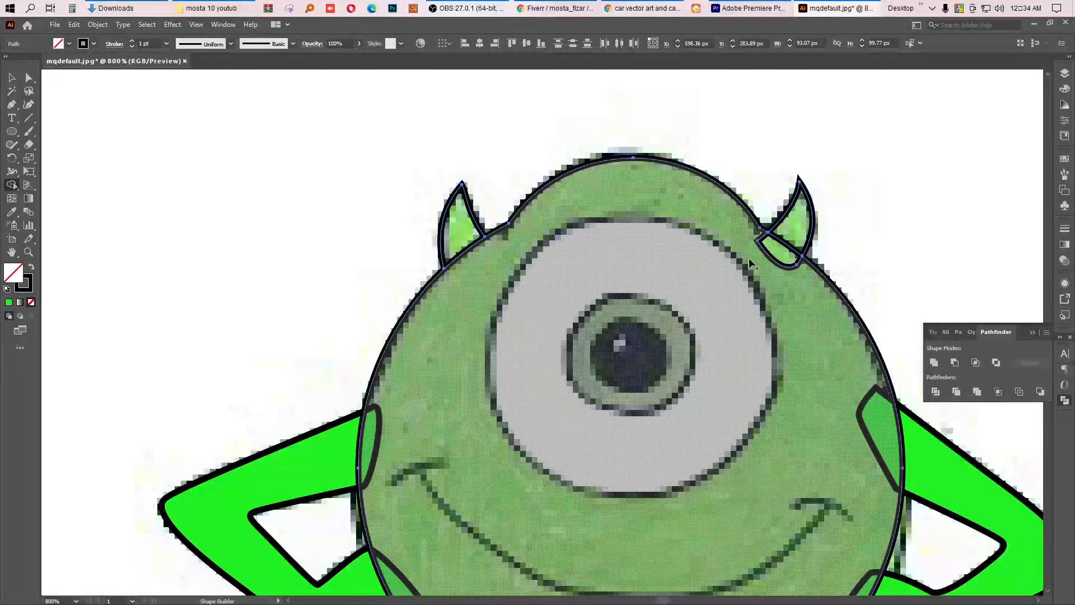
pyautogui.moveTo(781, 255); pyautogui.dragTo(765, 268)
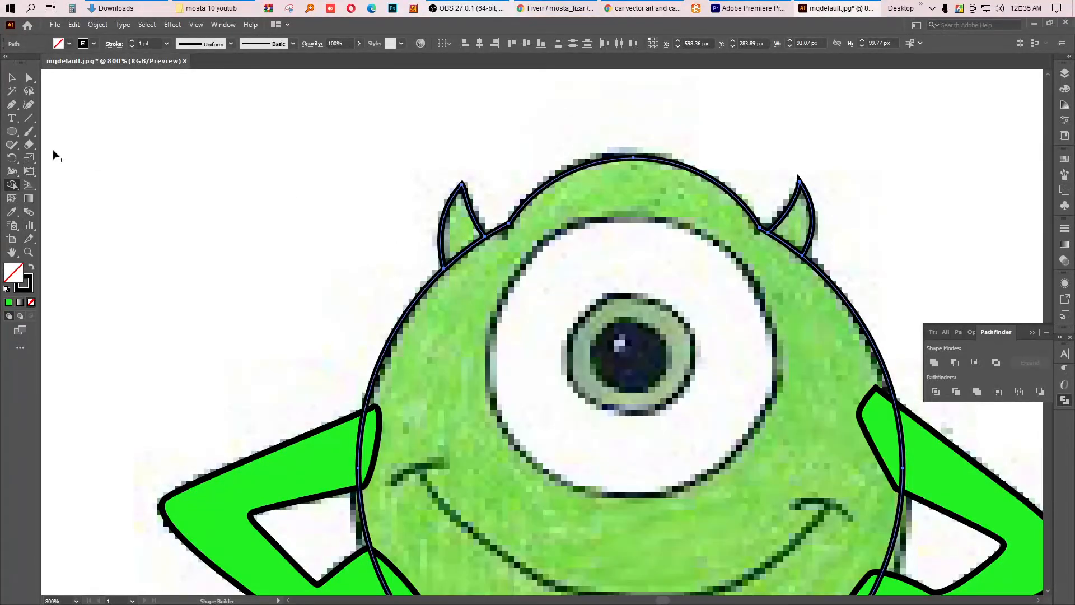
pyautogui.click(11, 77)
pyautogui.click(227, 99)
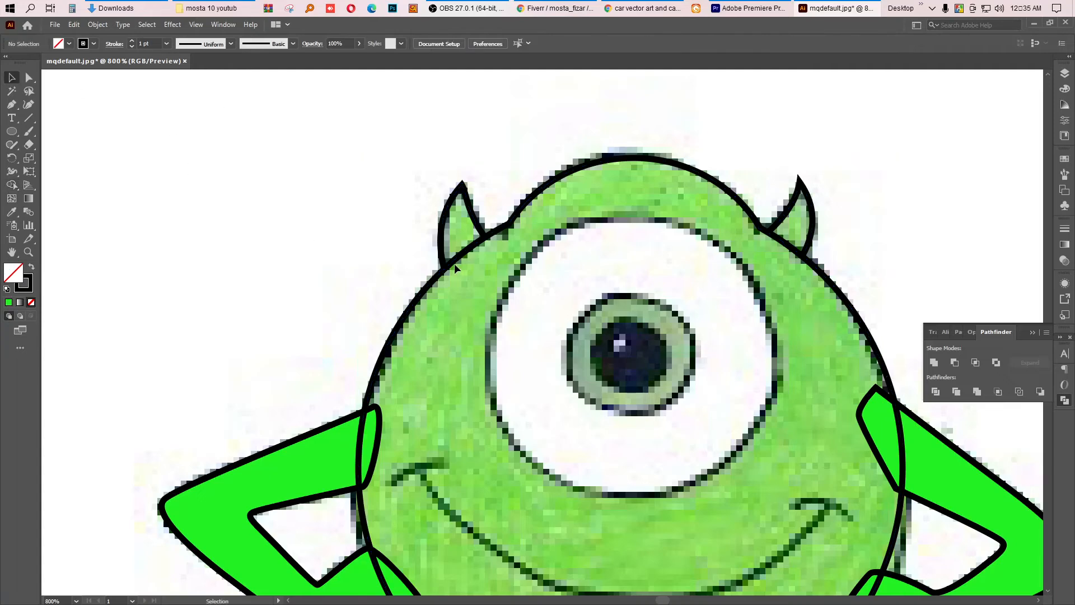
# Step: Fill the left horn with the arms' bright green using the Eyedropper
pyautogui.scroll(-3, 455, 269)
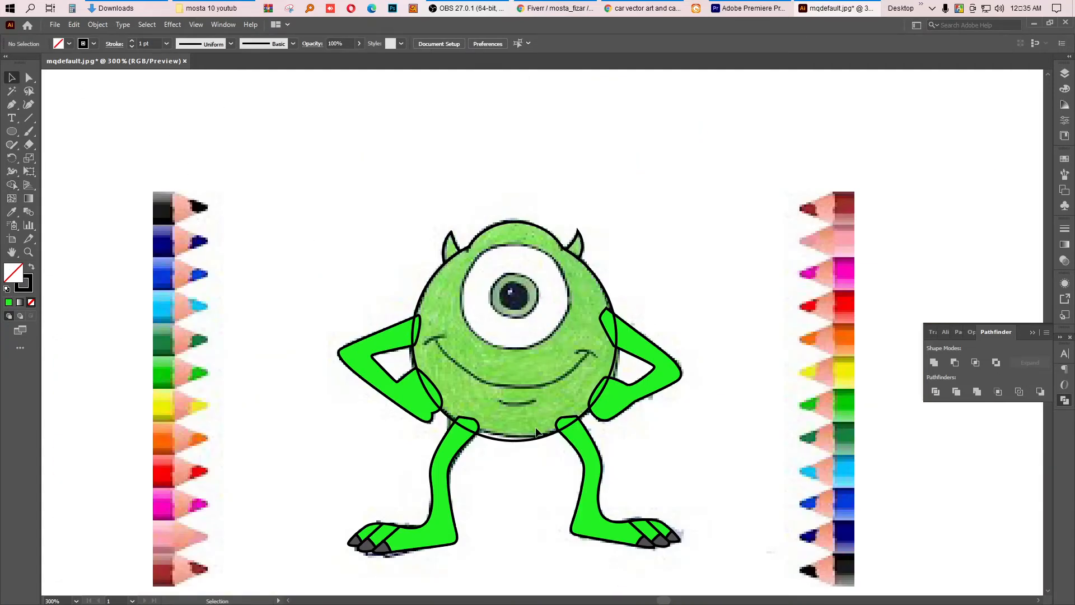
pyautogui.scroll(2, 536, 431)
pyautogui.scroll(-1, 513, 402)
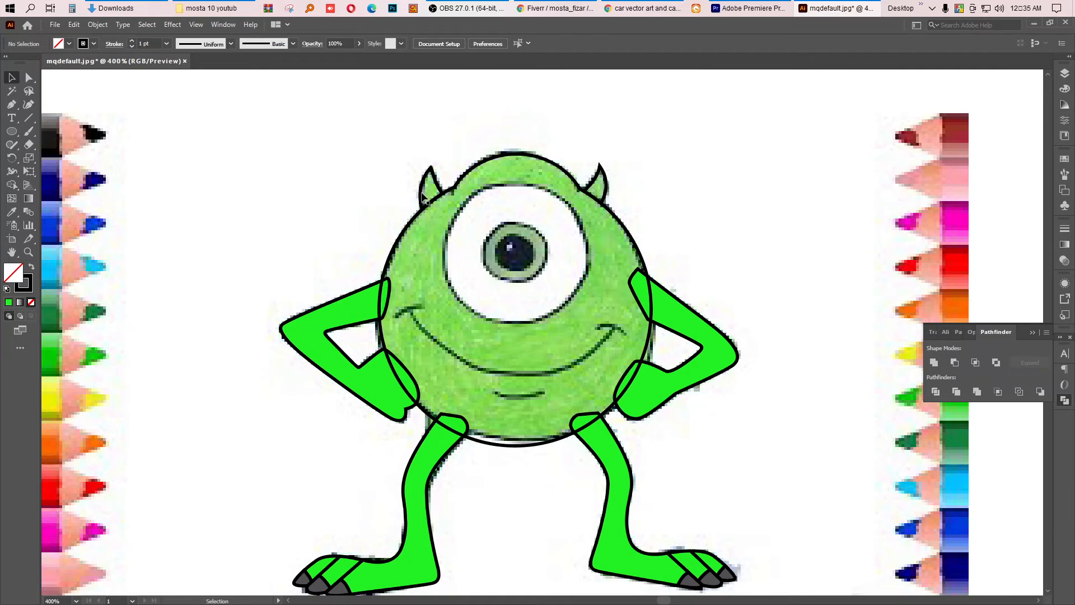
pyautogui.scroll(2, 458, 182)
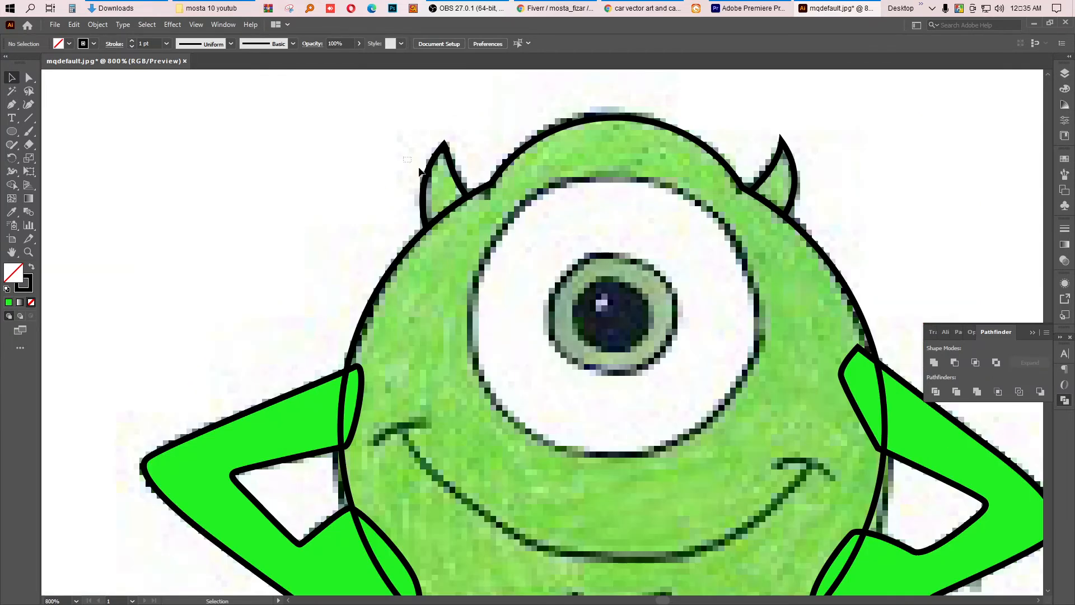
pyautogui.click(424, 188)
pyautogui.click(11, 212)
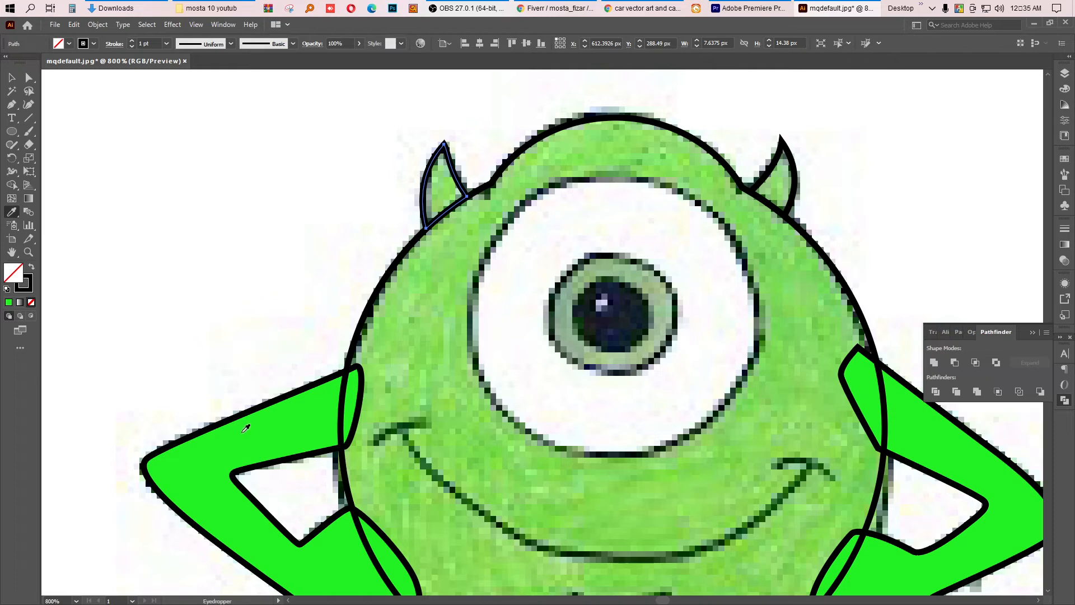
pyautogui.click(245, 428)
# Step: Fill the right horn with the same green using the Eyedropper, then deselect
pyautogui.click(11, 77)
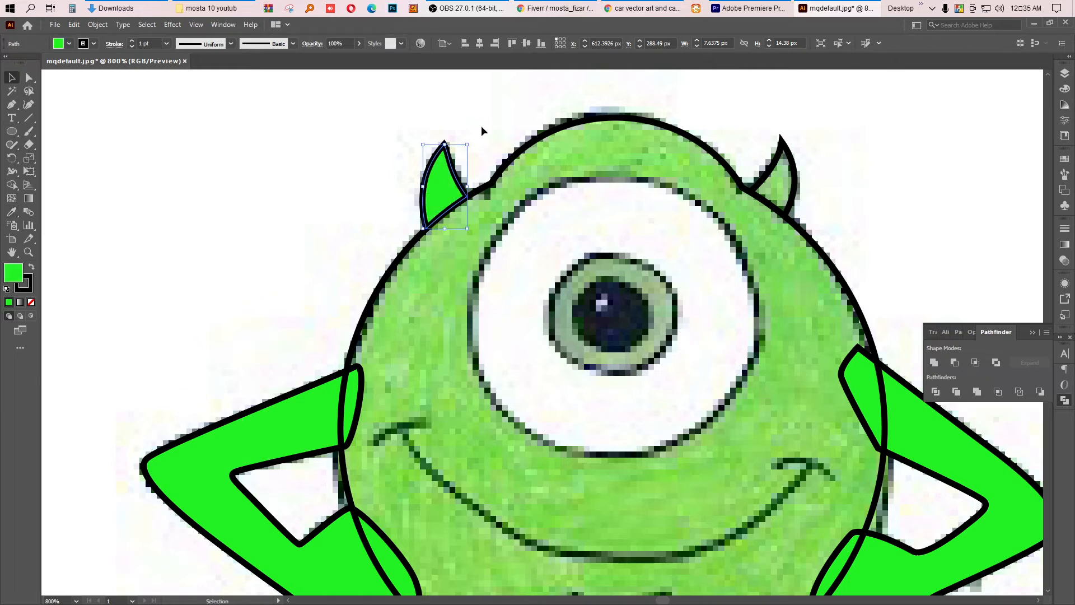
pyautogui.click(778, 140)
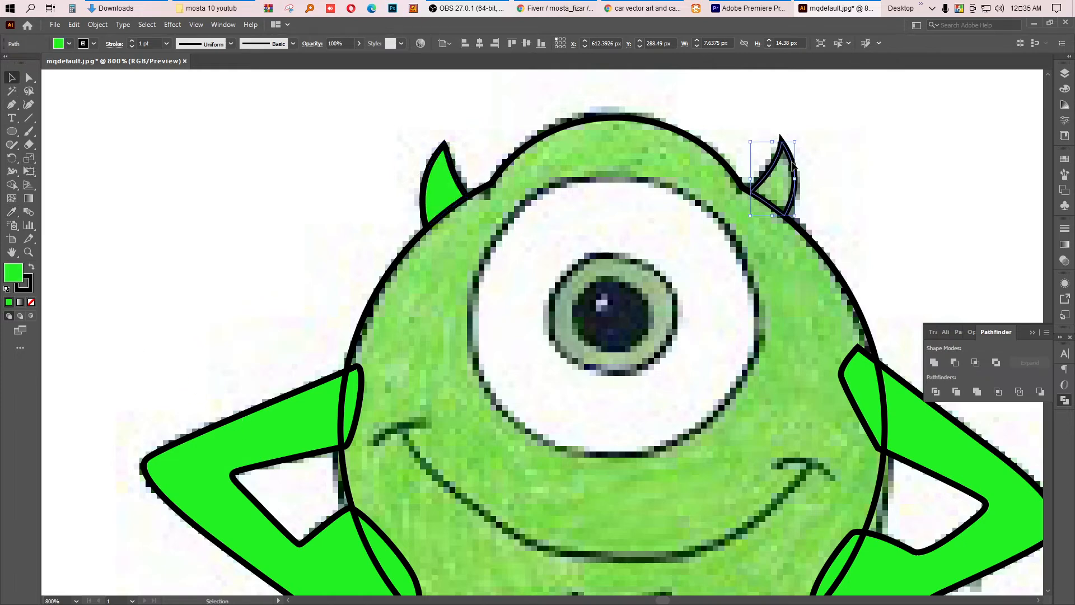
pyautogui.click(11, 212)
pyautogui.click(277, 436)
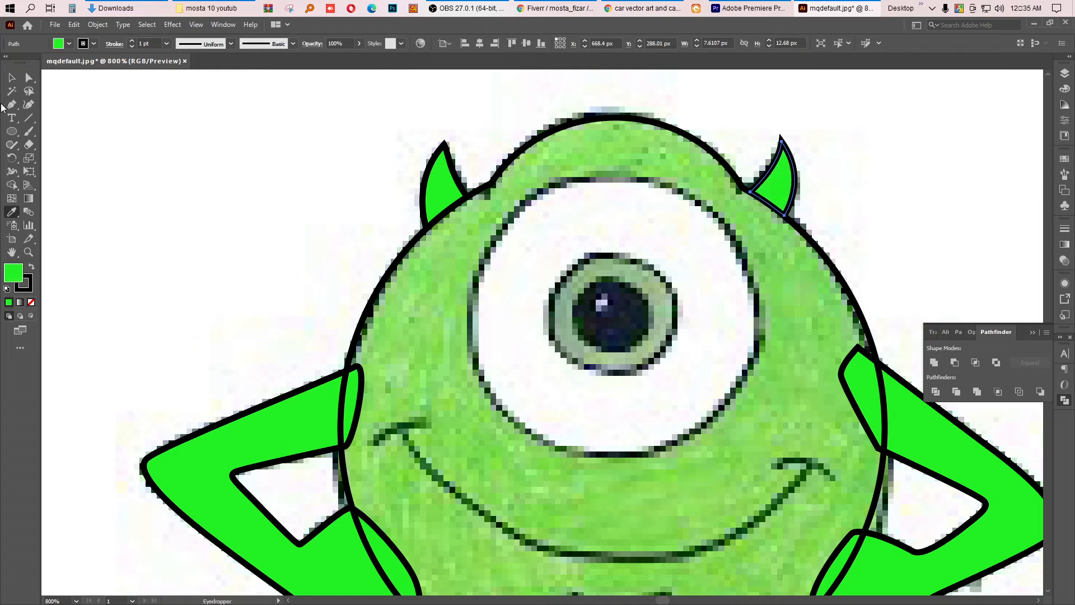
pyautogui.click(11, 78)
pyautogui.click(153, 131)
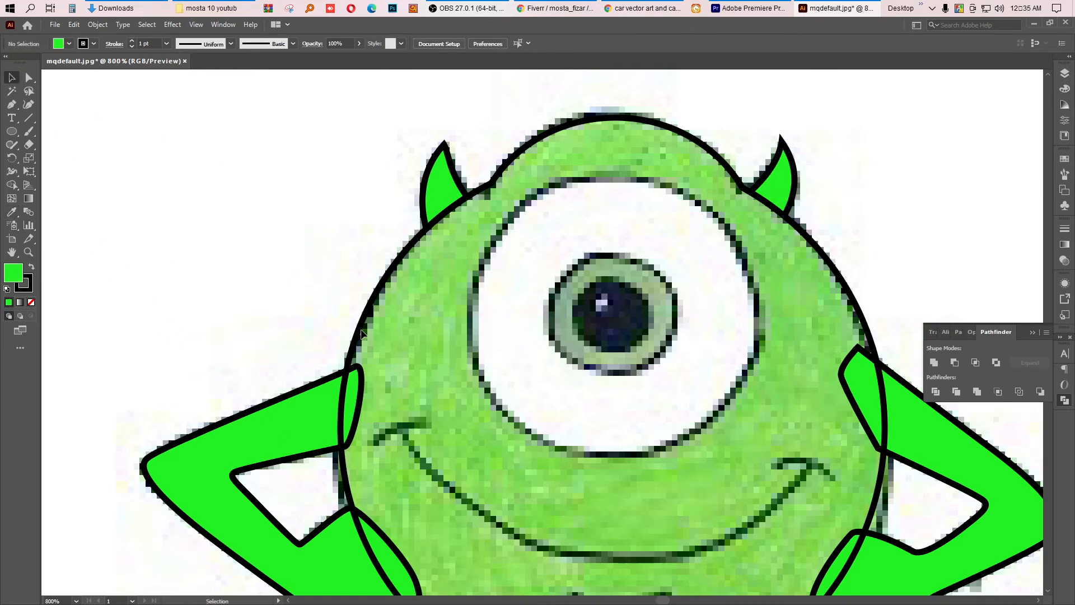
# Step: Trace the main smile curve with the Pen tool and remove its fill
pyautogui.scroll(-2, 361, 333)
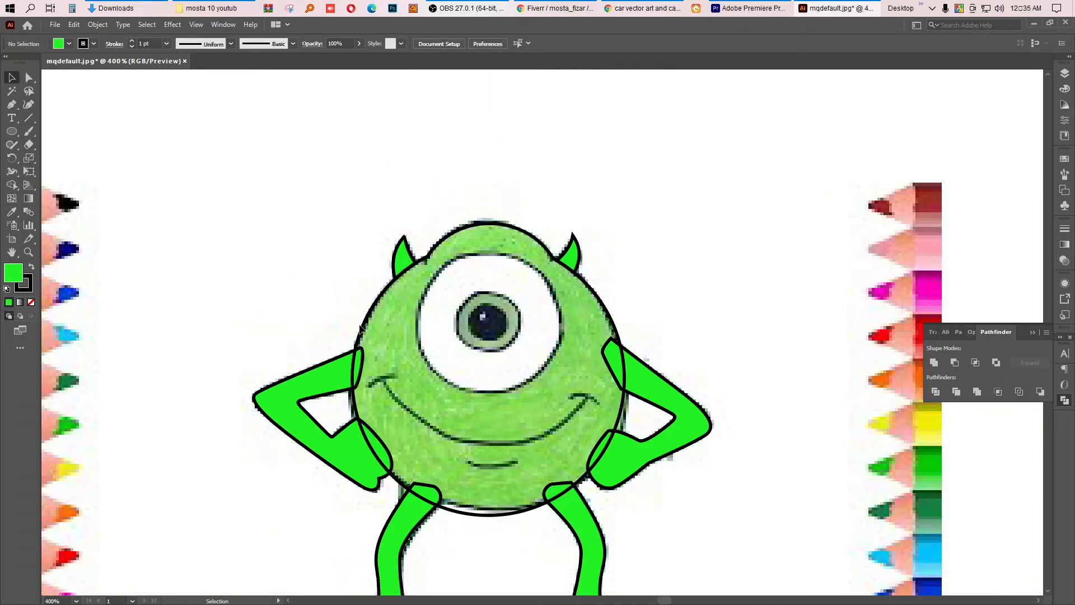
pyautogui.press('p')
pyautogui.scroll(1, 414, 417)
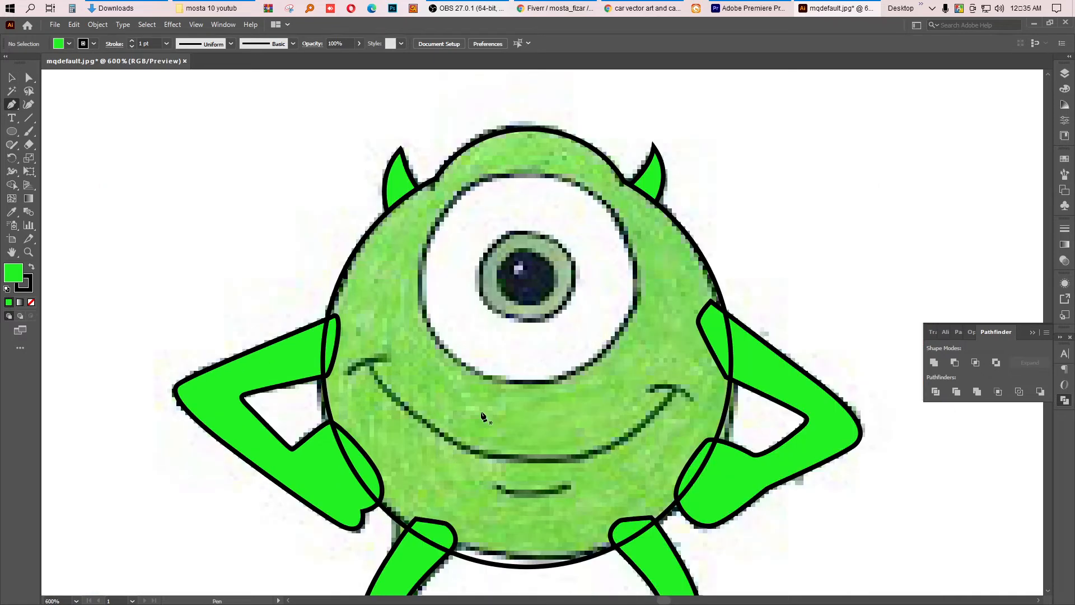
pyautogui.scroll(1, 659, 420)
pyautogui.click(684, 379)
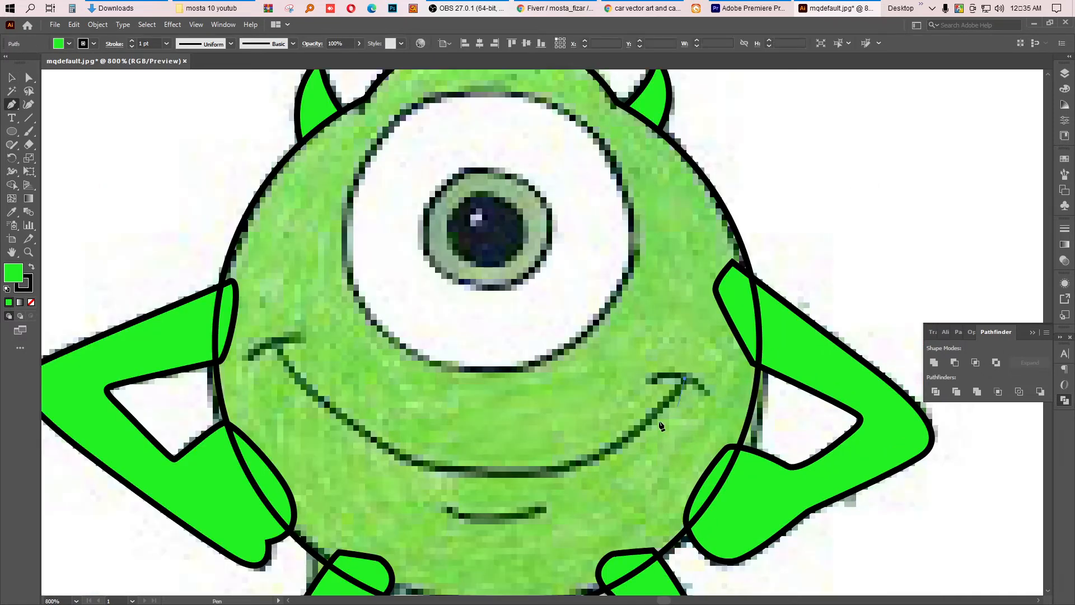
pyautogui.moveTo(508, 474); pyautogui.dragTo(399, 469)
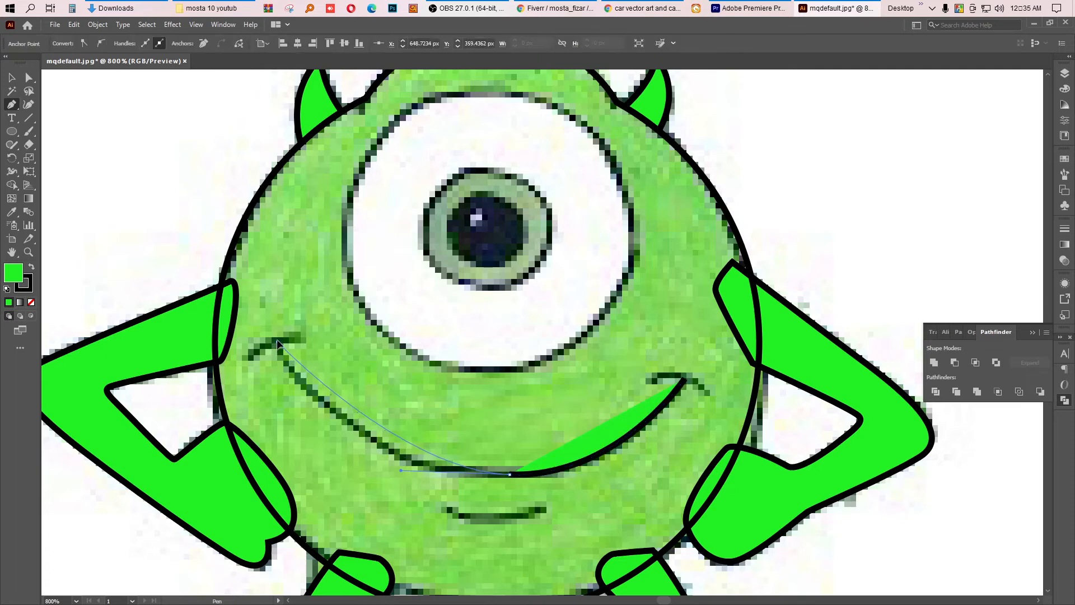
pyautogui.moveTo(257, 293); pyautogui.dragTo(253, 277)
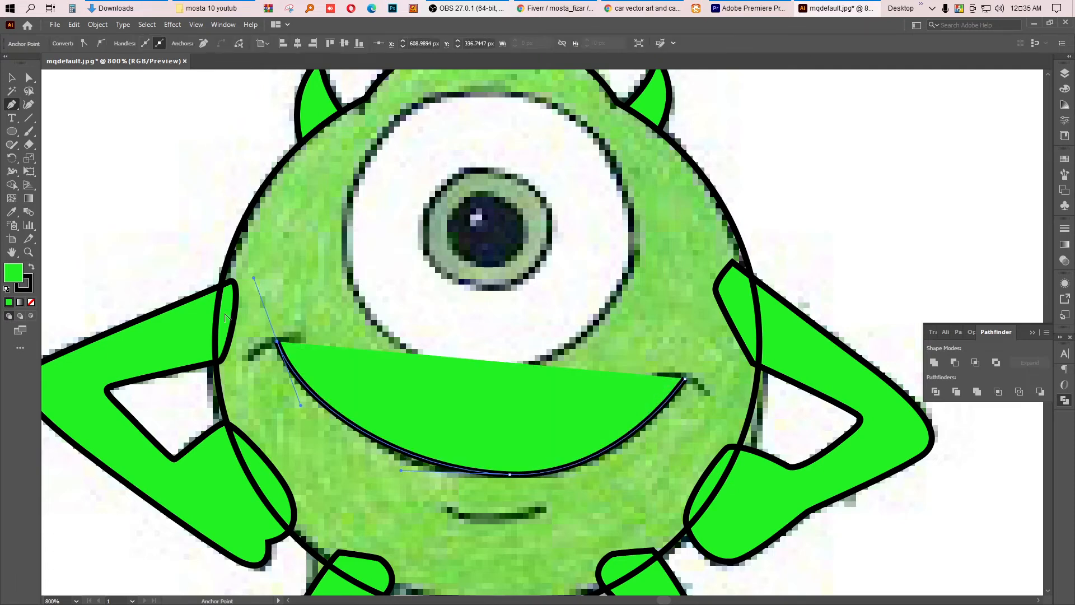
pyautogui.click(31, 303)
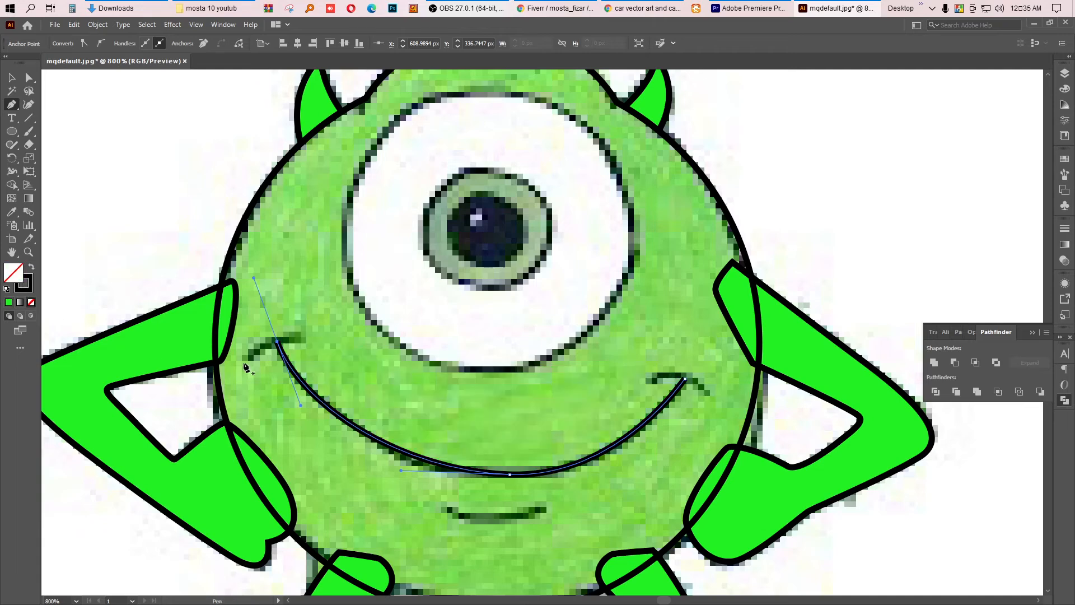
# Step: Trace the short stroke at the smile's left end with the Pen tool
pyautogui.click(247, 358)
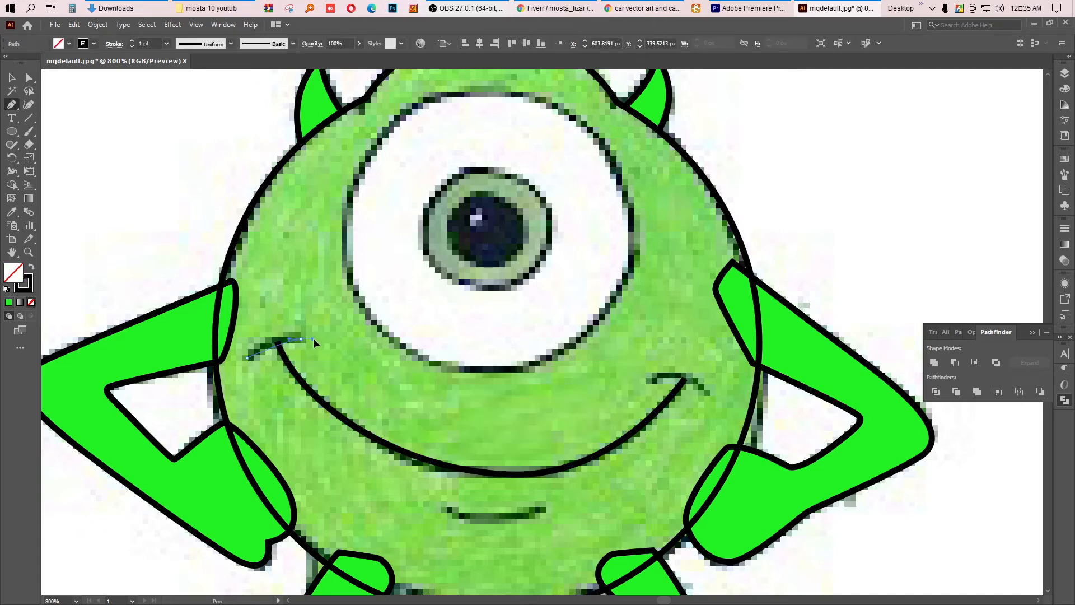
pyautogui.moveTo(313, 338); pyautogui.dragTo(330, 340)
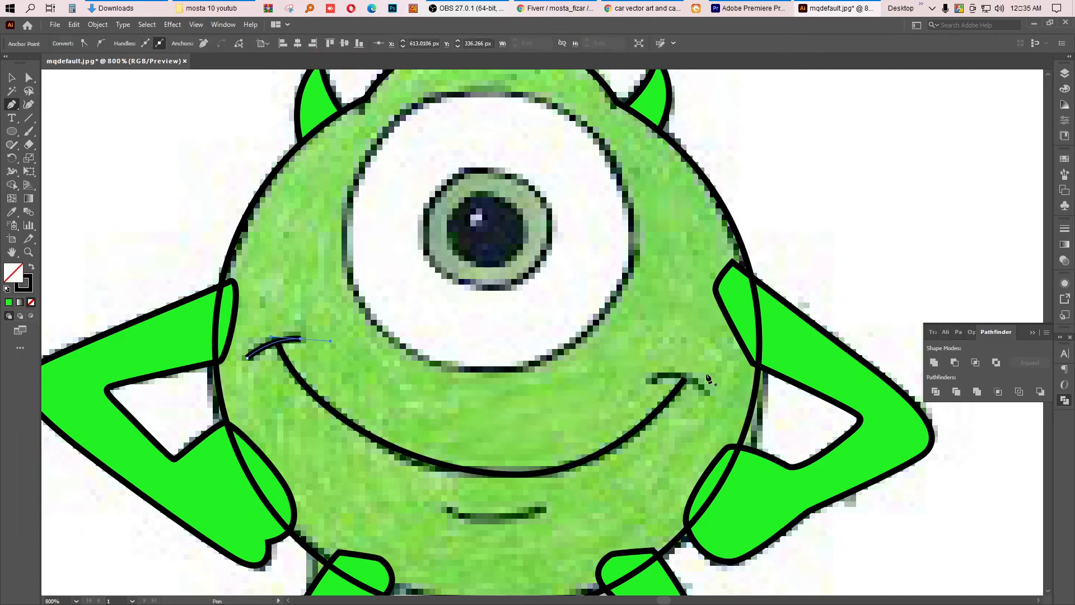
pyautogui.click(1066, 229)
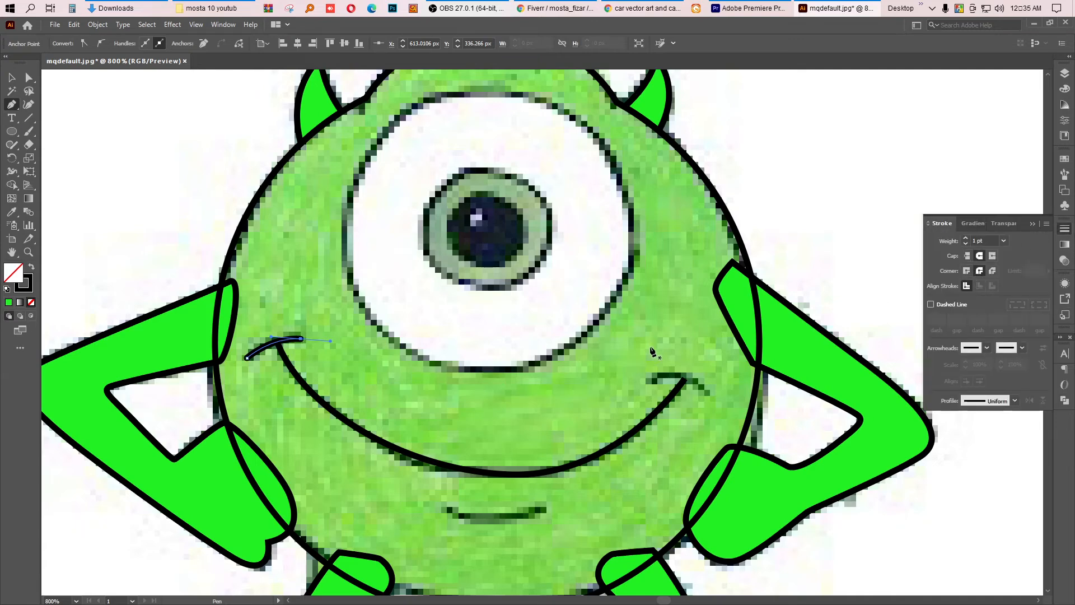
# Step: Trace the short stroke at the smile's right end and the chin line with the Pen tool
pyautogui.keyDown('ctrl'); pyautogui.click(648, 382); pyautogui.keyUp('ctrl')
pyautogui.click(647, 381)
pyautogui.moveTo(709, 392); pyautogui.dragTo(740, 421)
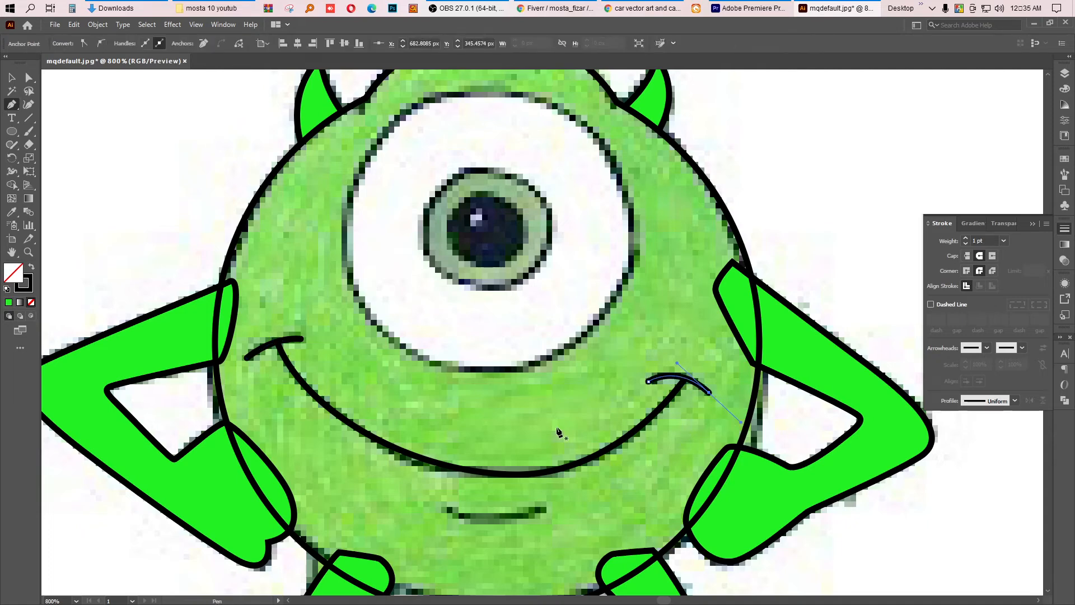
pyautogui.click(445, 511)
pyautogui.moveTo(545, 508); pyautogui.dragTo(598, 487)
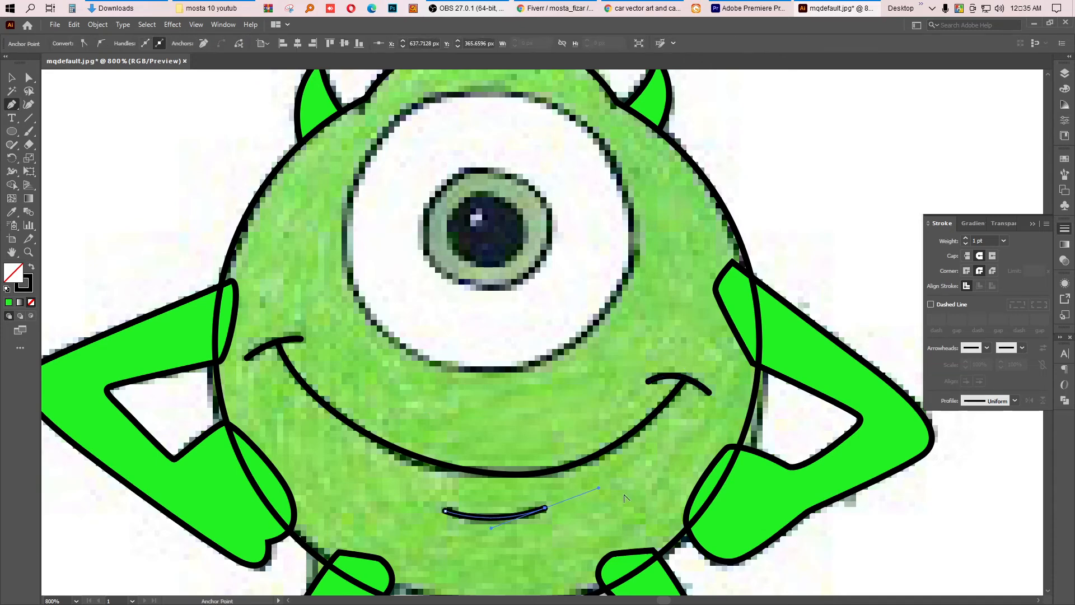
# Step: Draw a circle about 48 px over the eye white, nudge it into place, and deselect
pyautogui.click(11, 131)
pyautogui.scroll(-1, 475, 273)
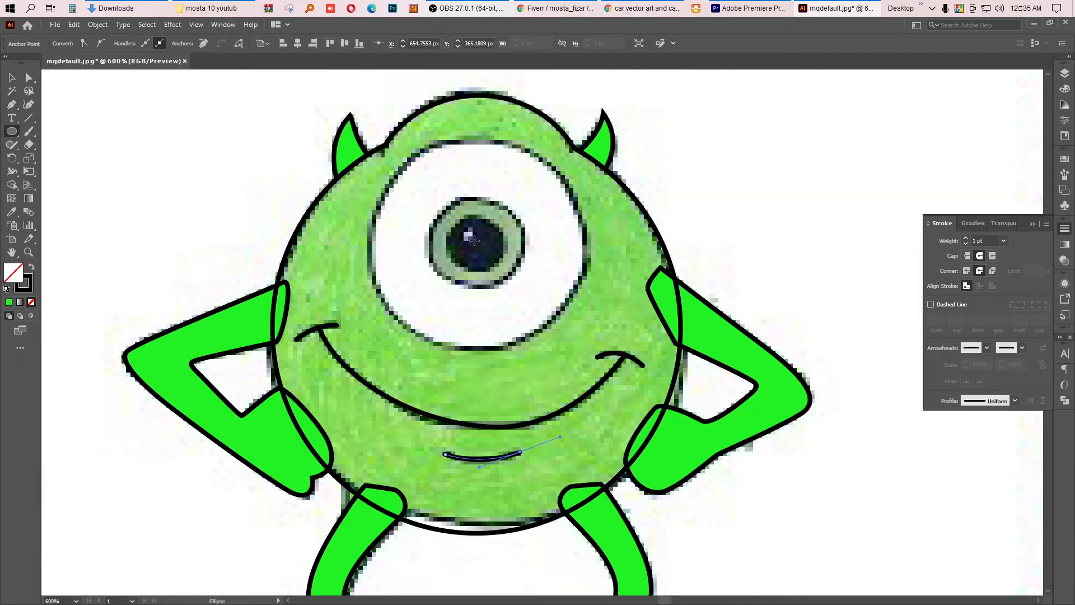
pyautogui.moveTo(474, 241); pyautogui.dragTo(580, 347)
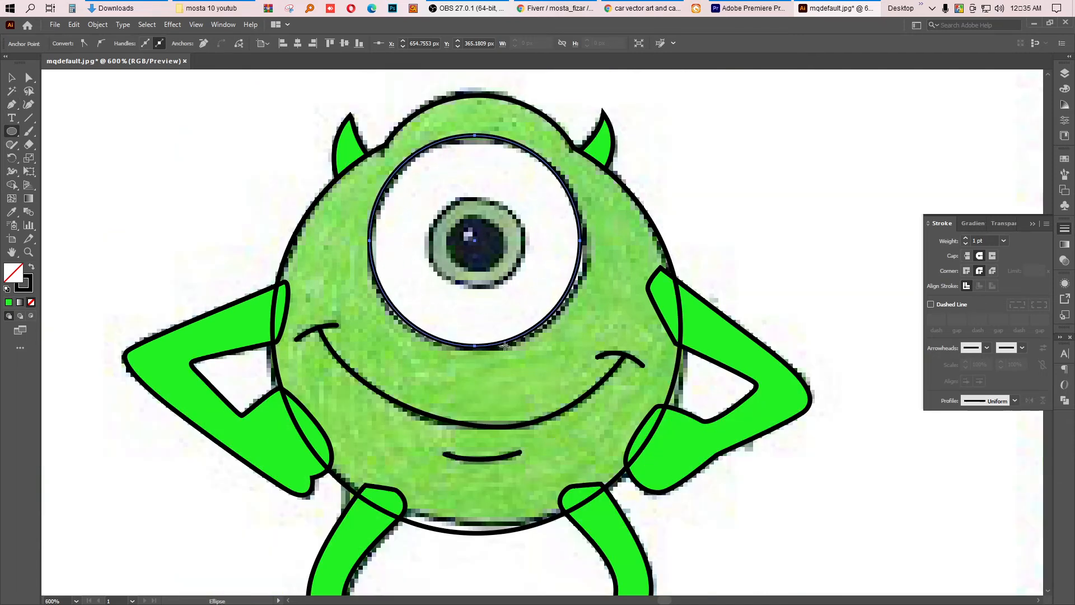
pyautogui.press('Down')
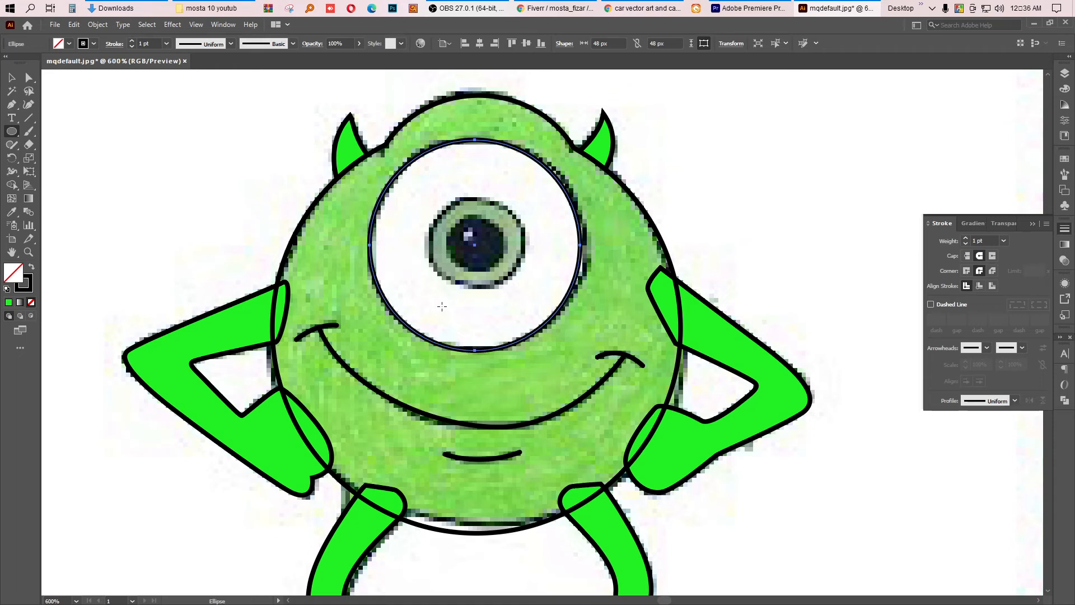
pyautogui.press('Right')
pyautogui.click(12, 78)
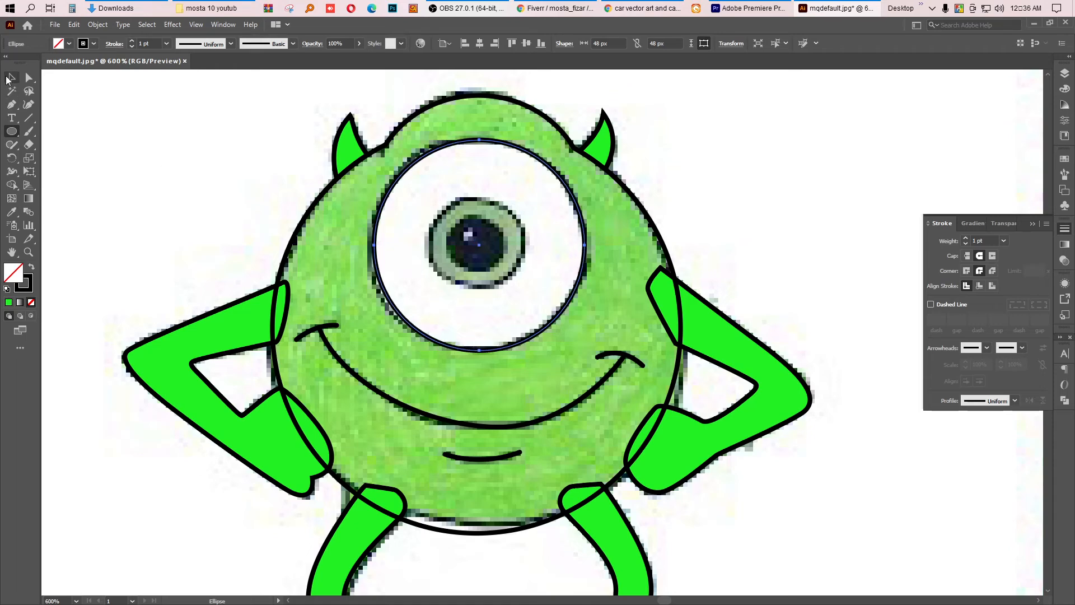
pyautogui.click(133, 146)
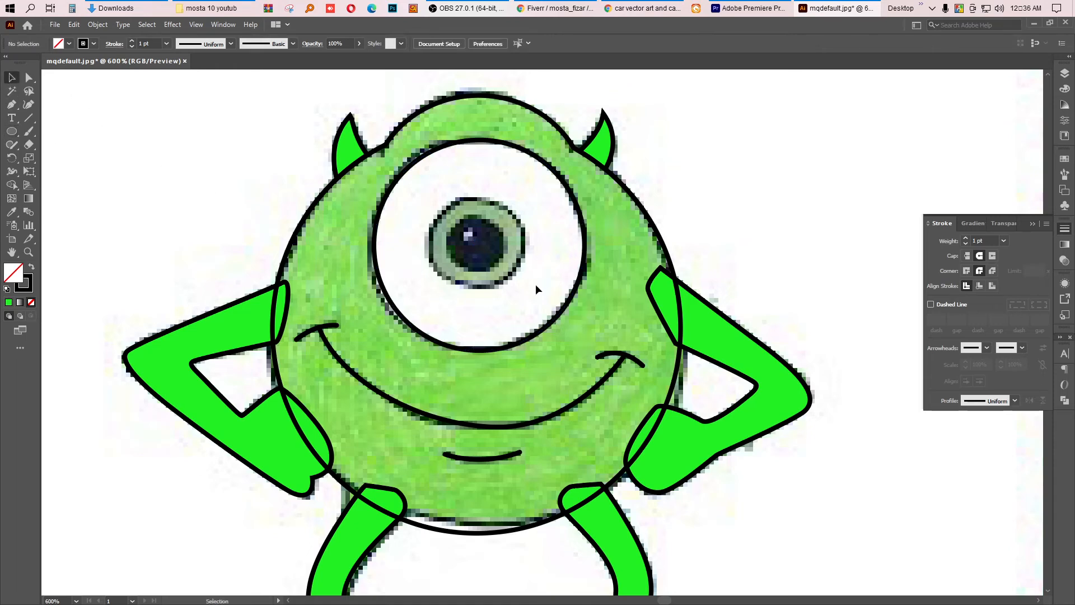
# Step: Draw circles over the iris, about 21 px, and the pupil, about 11 px, then deselect
pyautogui.click(11, 131)
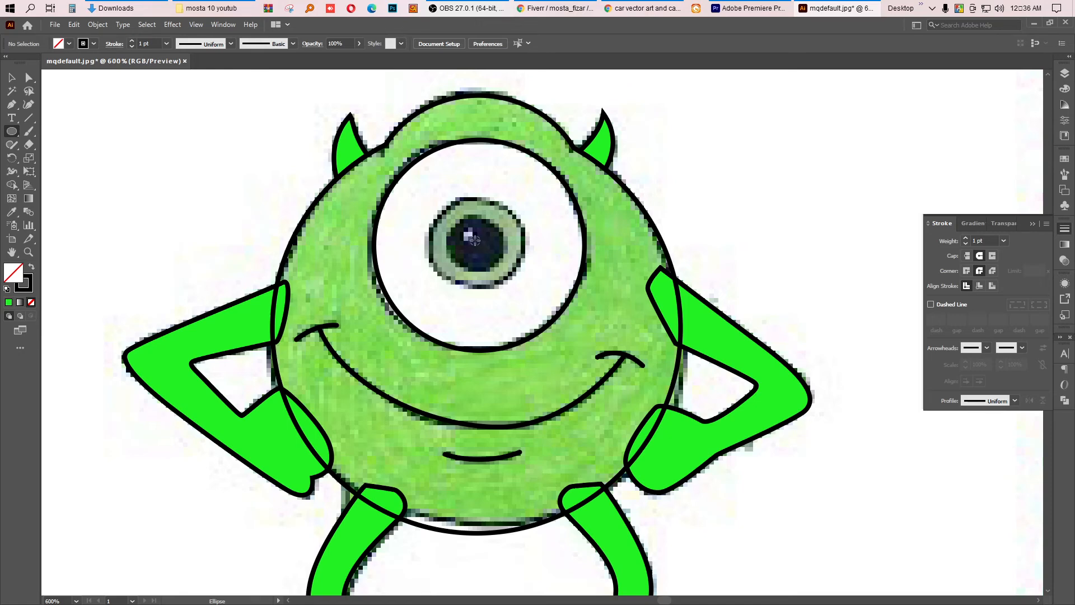
pyautogui.moveTo(475, 240); pyautogui.dragTo(489, 286)
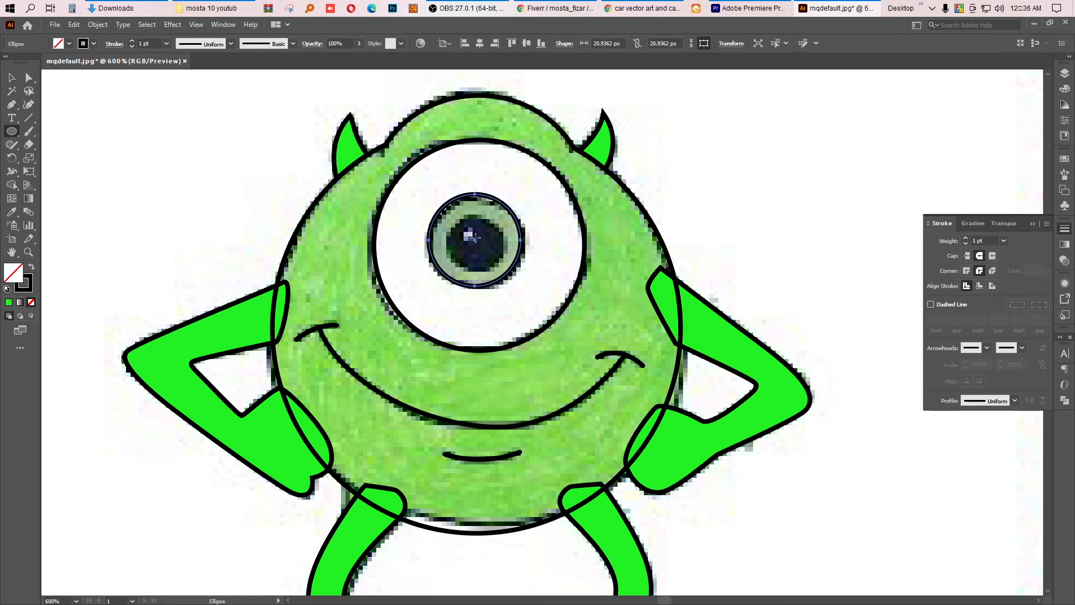
pyautogui.moveTo(473, 238)
pyautogui.mouseDown()
pyautogui.moveTo(484, 265)
pyautogui.moveTo(449, 250)
pyautogui.mouseUp()
pyautogui.click(12, 78)
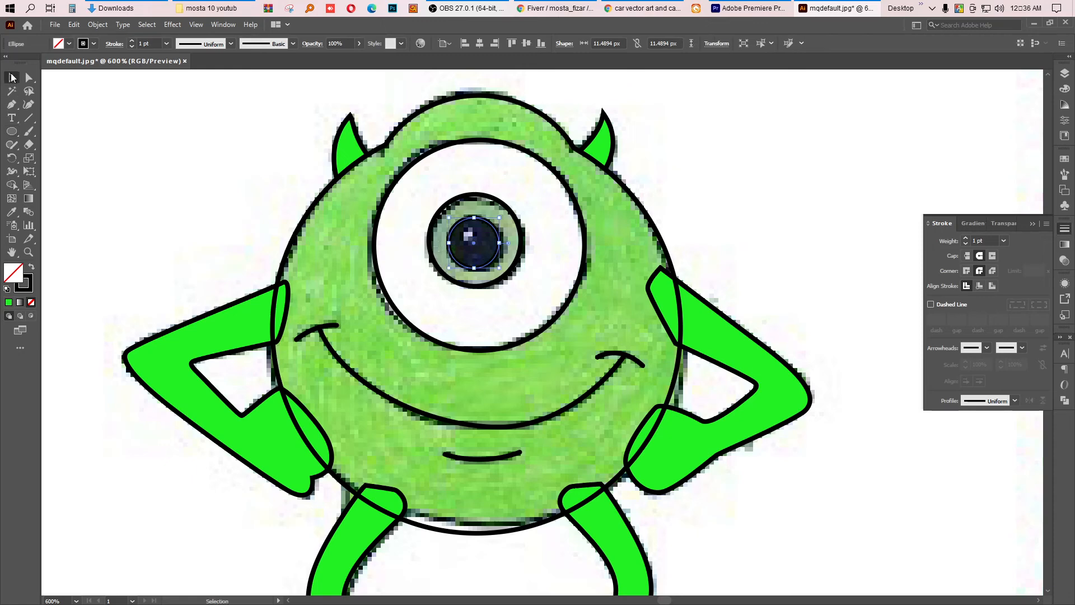
pyautogui.click(101, 122)
# Step: Draw a tiny highlight circle about 2.6 px on the pupil with a white fill and no stroke
pyautogui.click(11, 131)
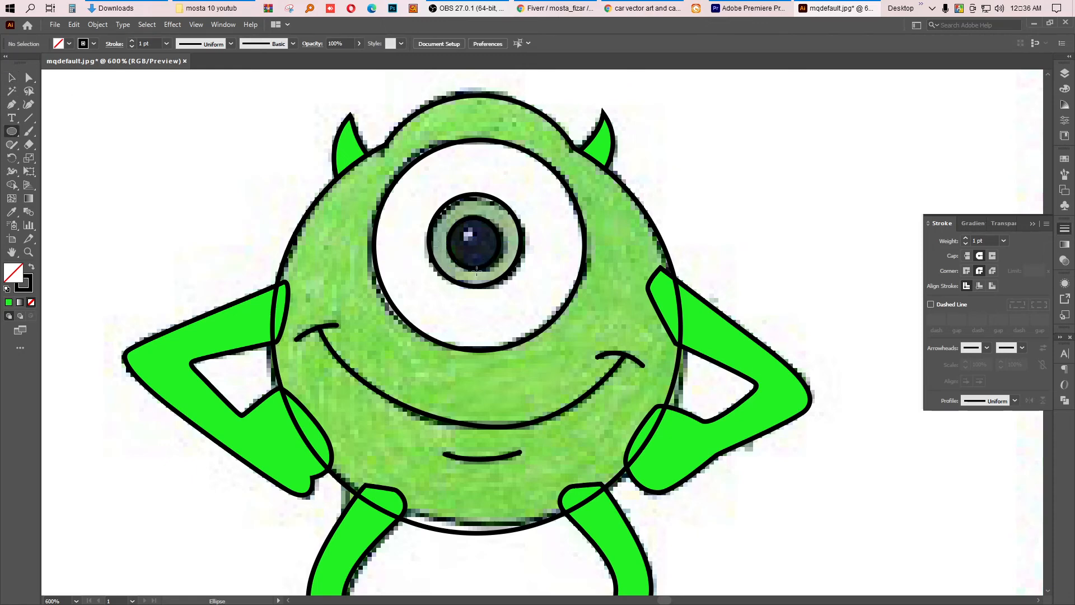
pyautogui.scroll(2, 463, 239)
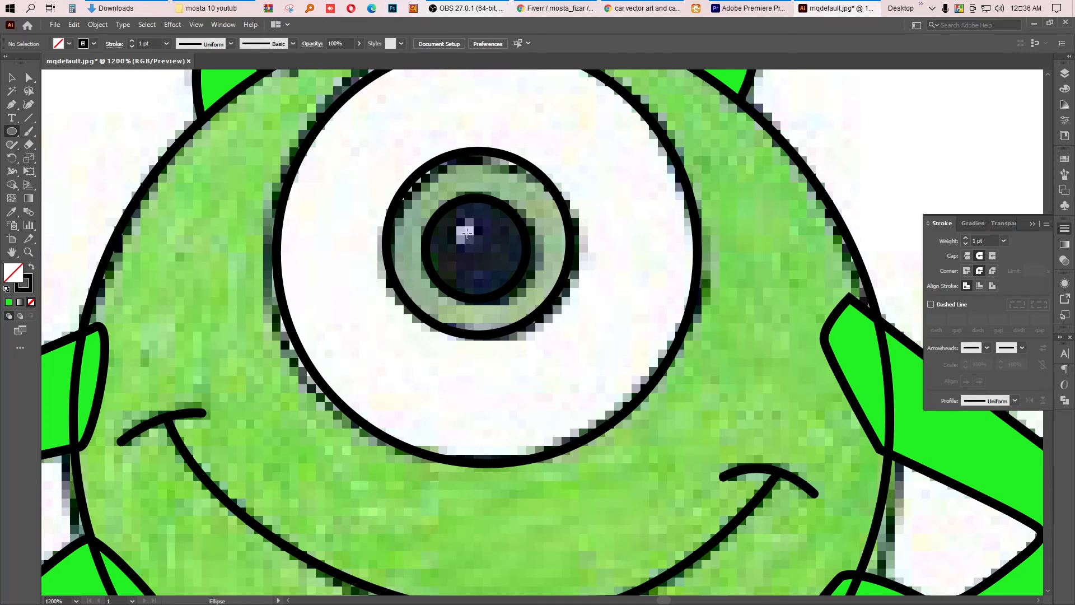
pyautogui.moveTo(467, 231); pyautogui.dragTo(477, 242)
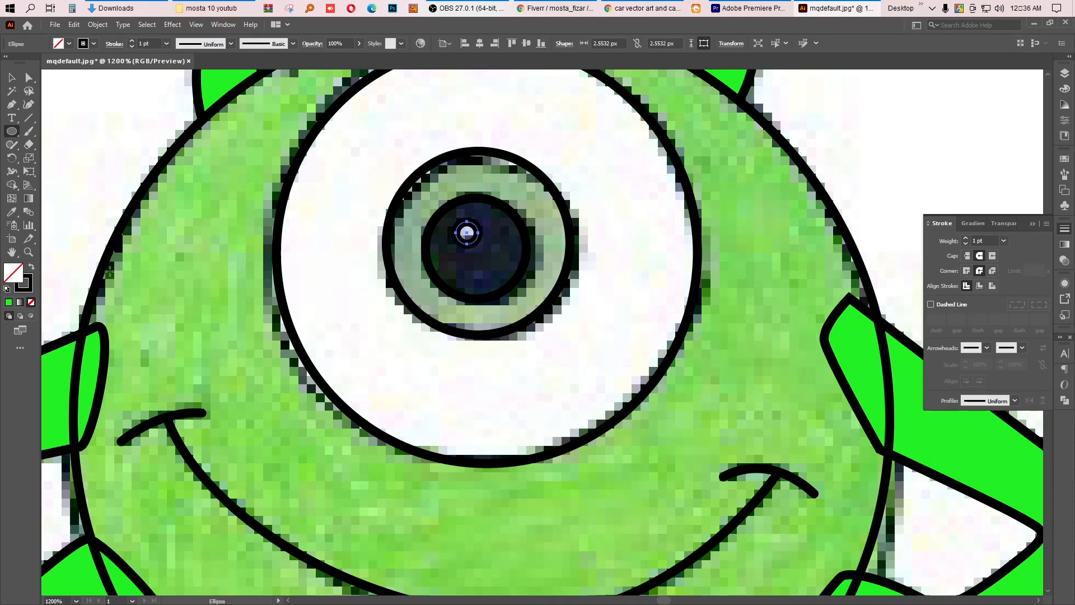
pyautogui.click(8, 289)
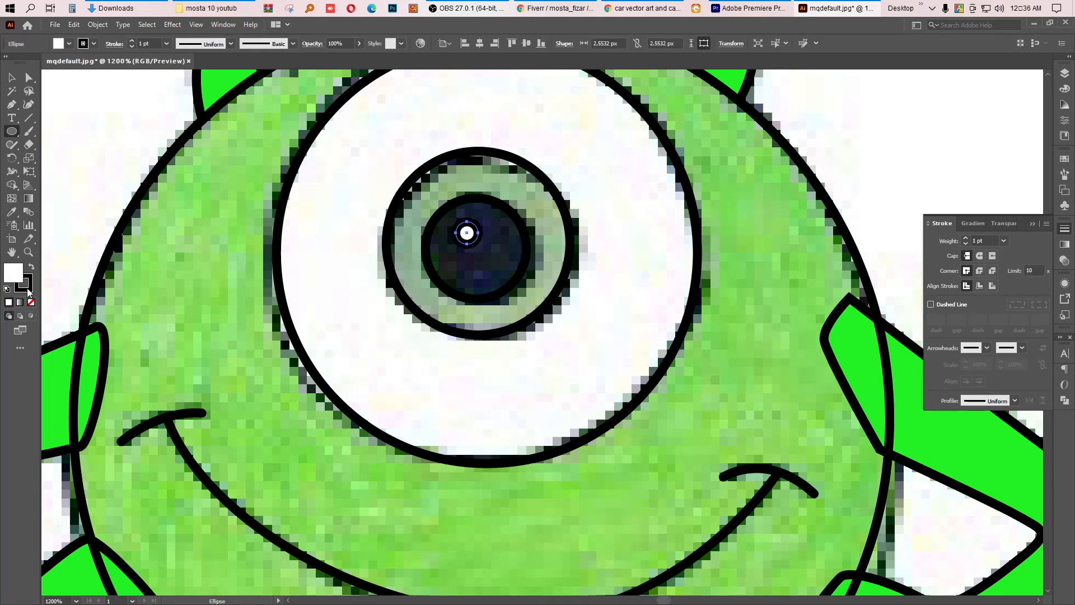
pyautogui.click(27, 287)
pyautogui.click(31, 303)
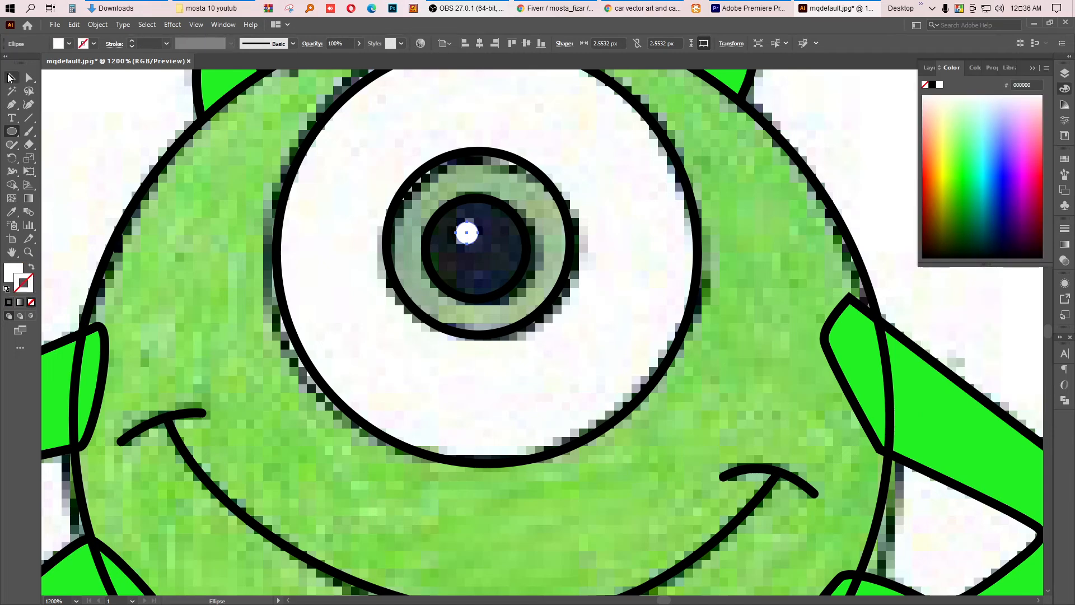
# Step: Fill the pupil circle with the dark colour sampled from the reference image using the Eyedropper
pyautogui.click(10, 77)
pyautogui.click(500, 210)
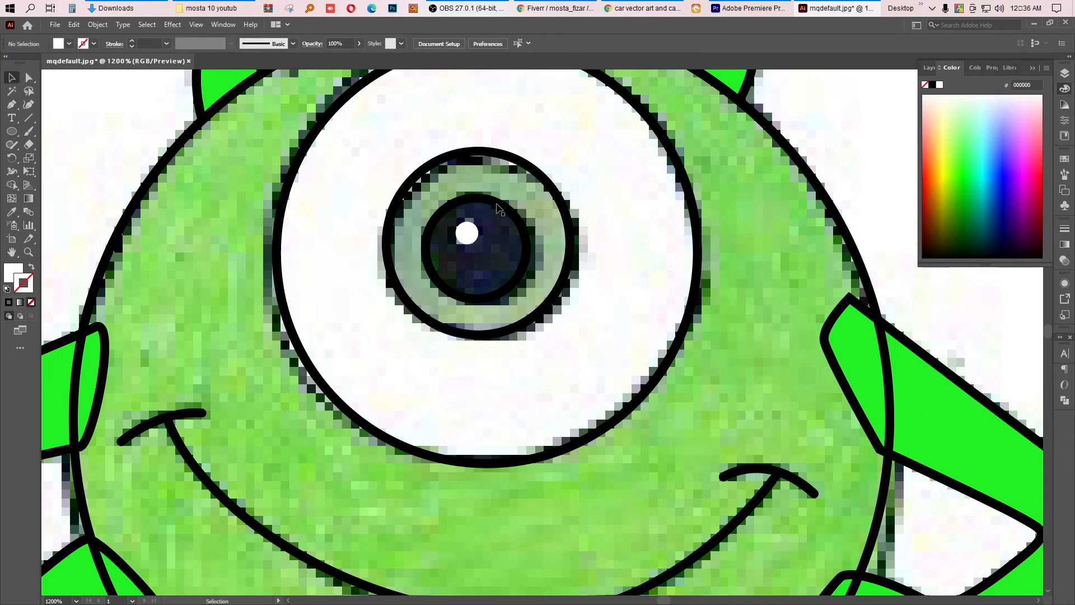
pyautogui.click(500, 210)
pyautogui.click(11, 211)
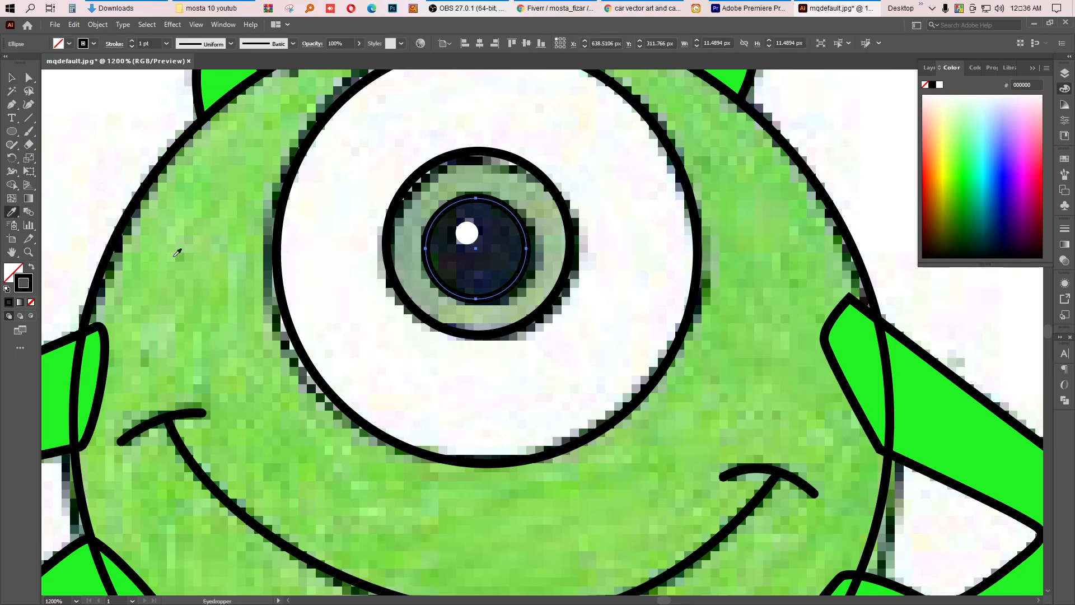
pyautogui.click(506, 255)
pyautogui.click(10, 77)
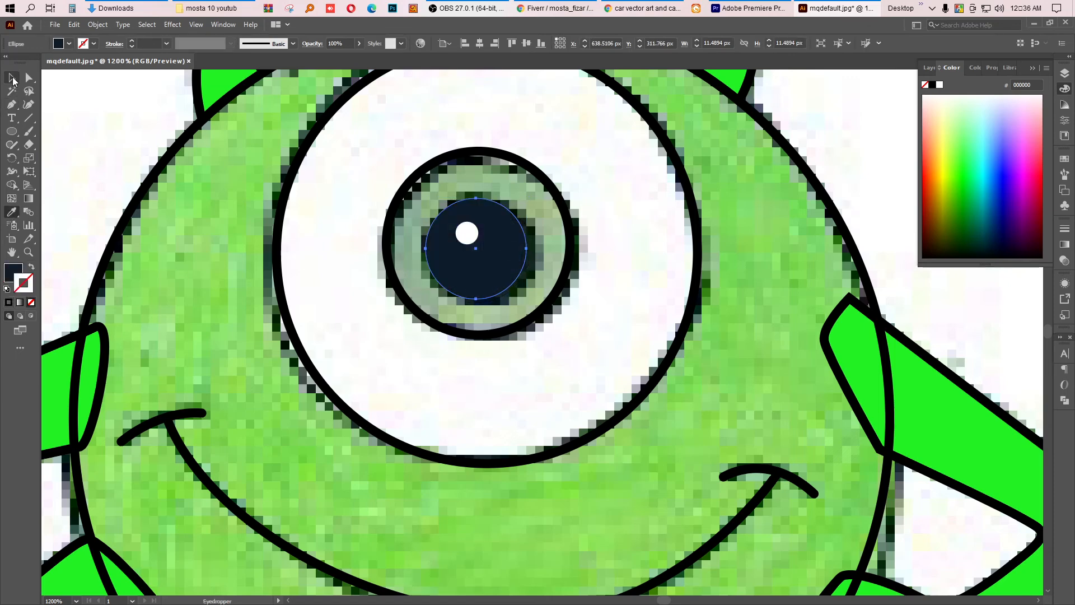
# Step: Fill the iris circle with the green sampled from the character's body, after undoing a first grey-green sample
pyautogui.click(535, 168)
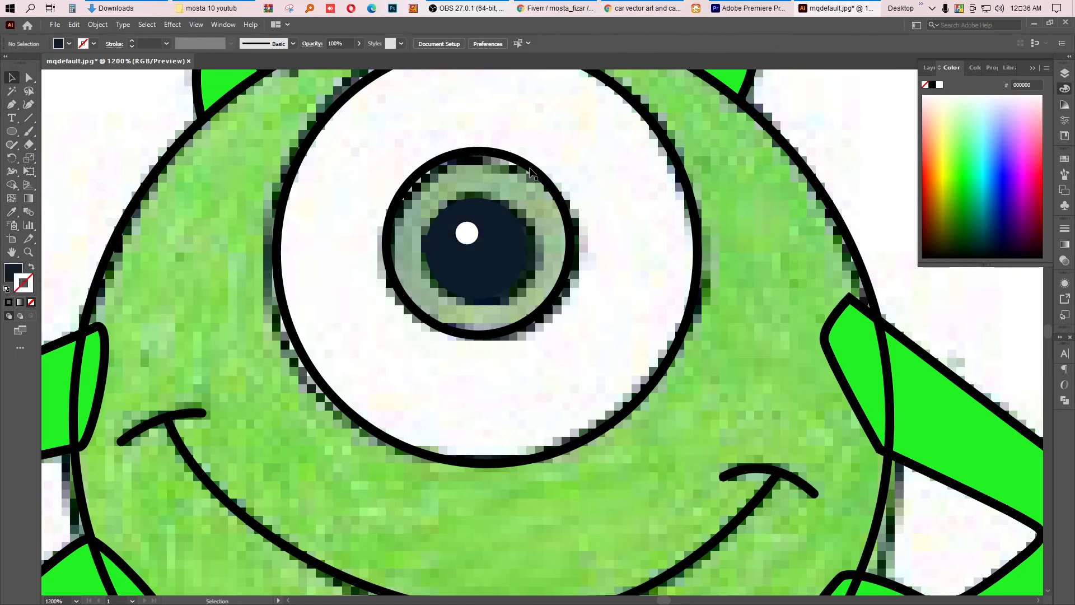
pyautogui.click(533, 171)
pyautogui.press('i')
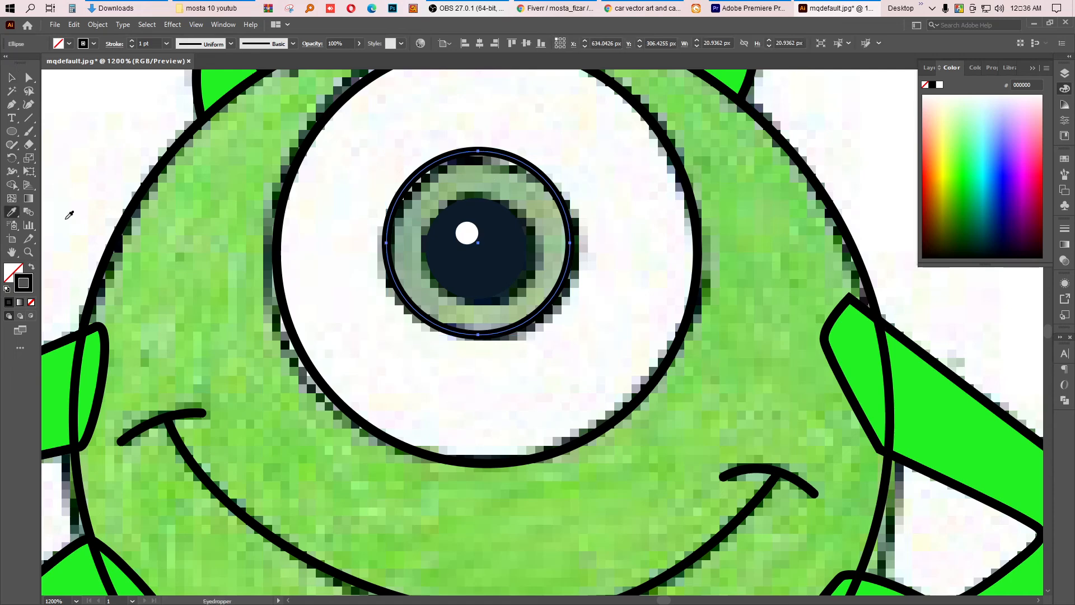
pyautogui.click(551, 220)
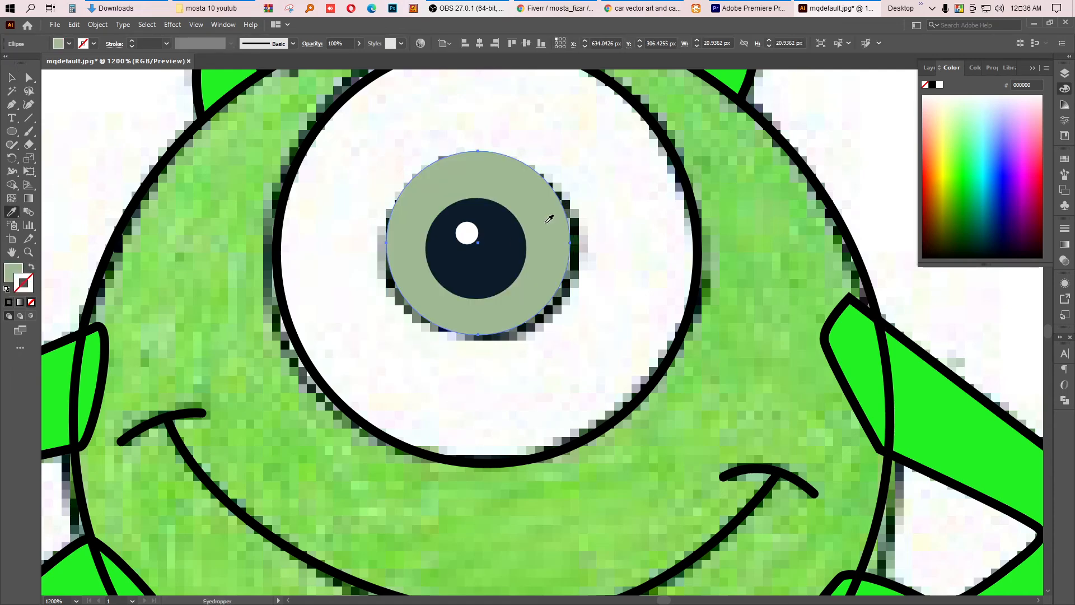
pyautogui.hotkey('ctrl', 'z')
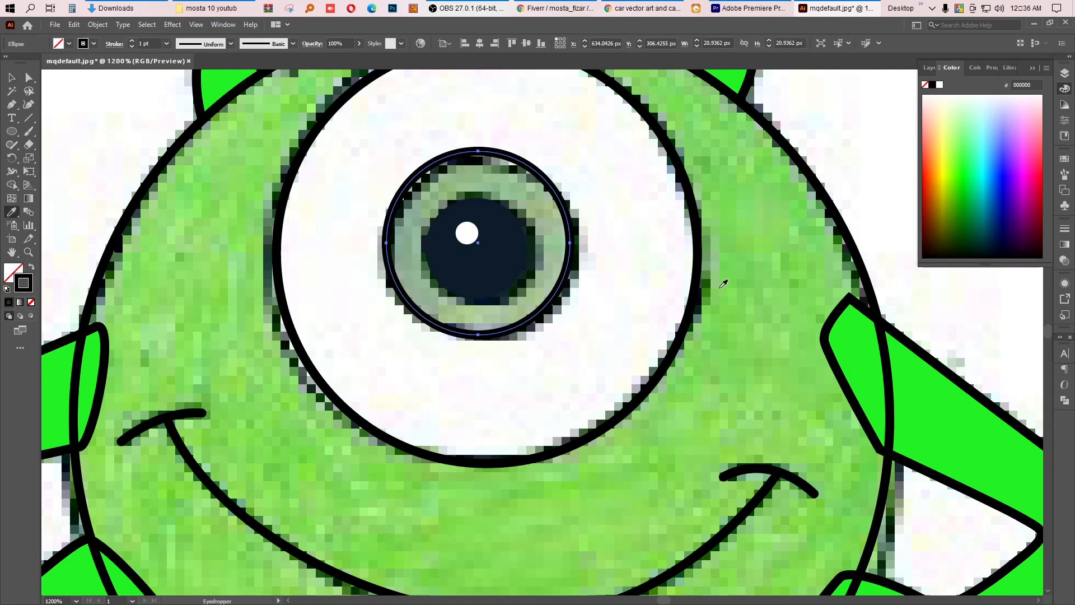
pyautogui.click(731, 272)
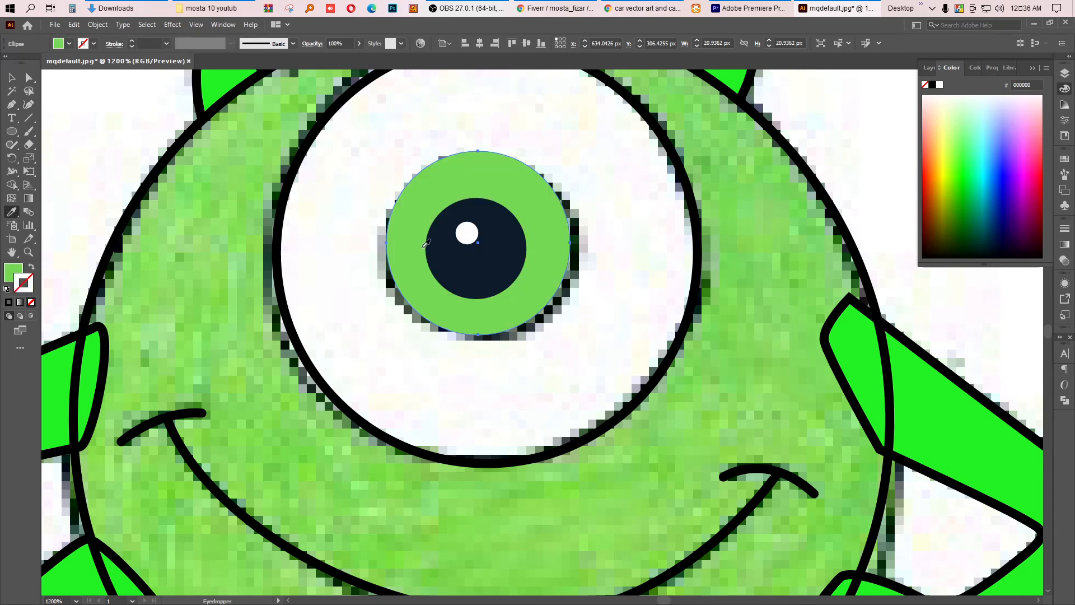
pyautogui.doubleClick(12, 273)
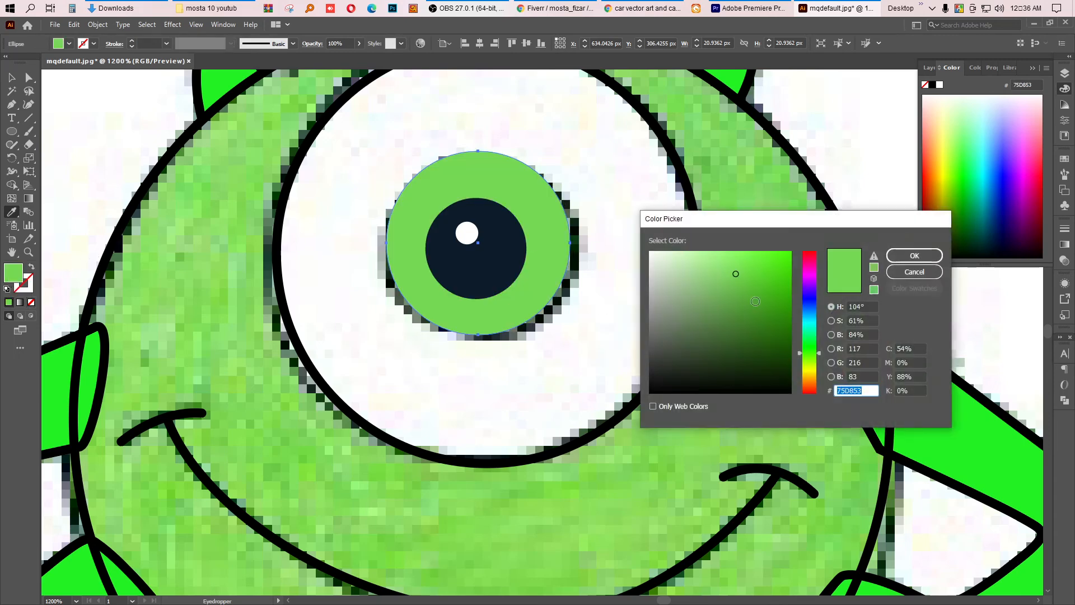
pyautogui.click(918, 273)
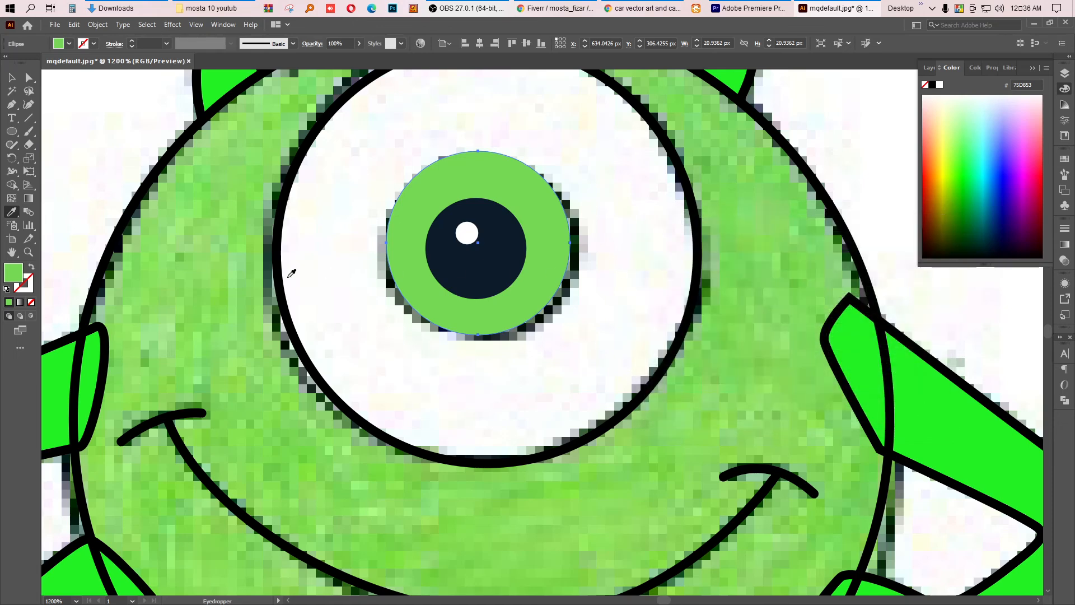
# Step: Set the iris colour to hex 75D853 in the Color Picker, keeping a black outline
pyautogui.click(288, 307)
pyautogui.doubleClick(25, 285)
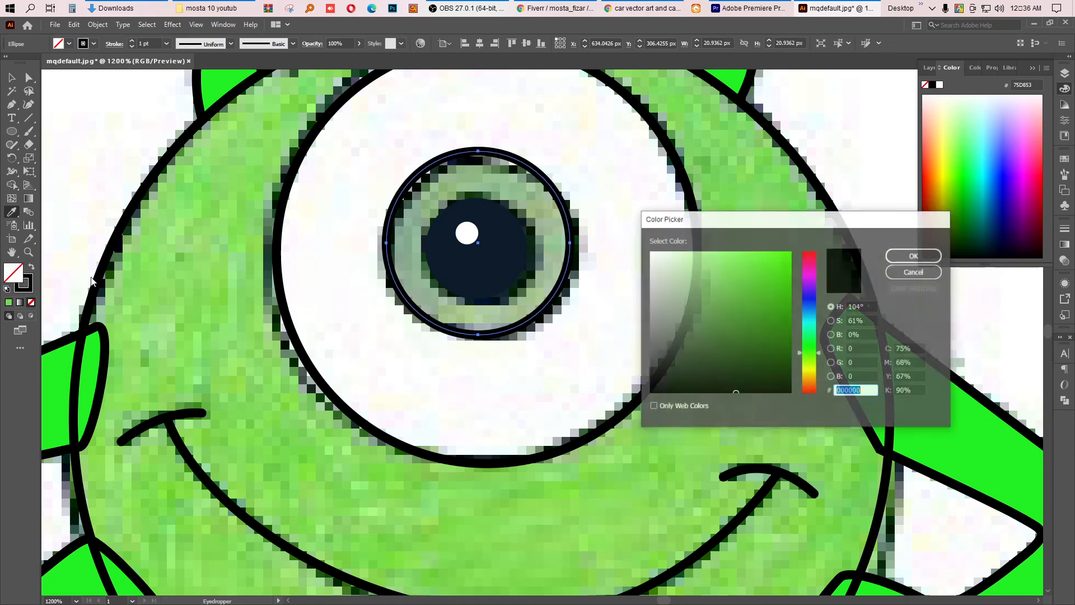
pyautogui.write('75D853')
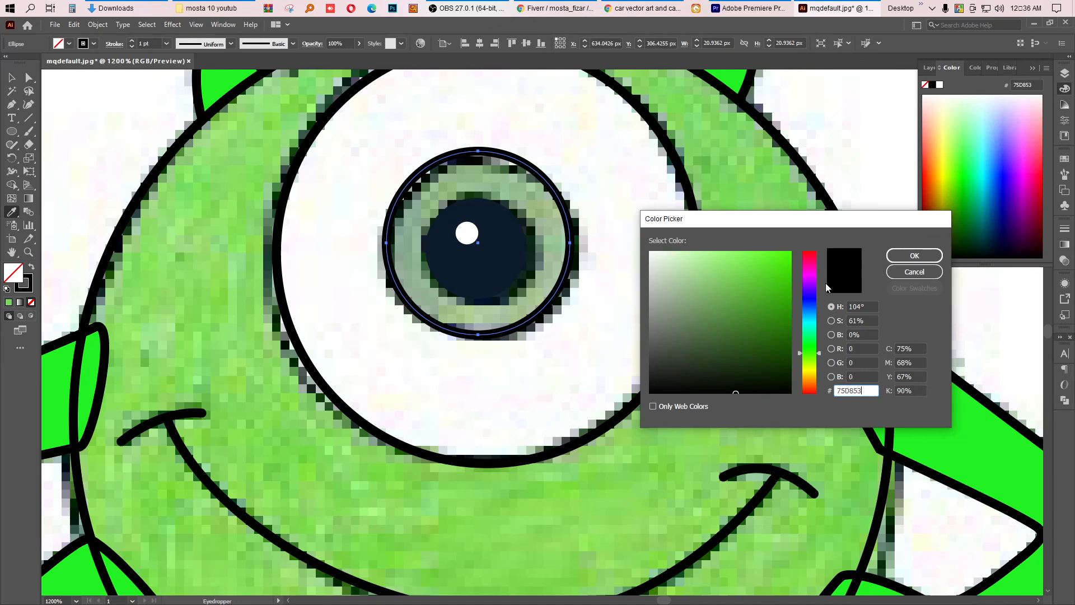
pyautogui.click(914, 256)
pyautogui.press('v')
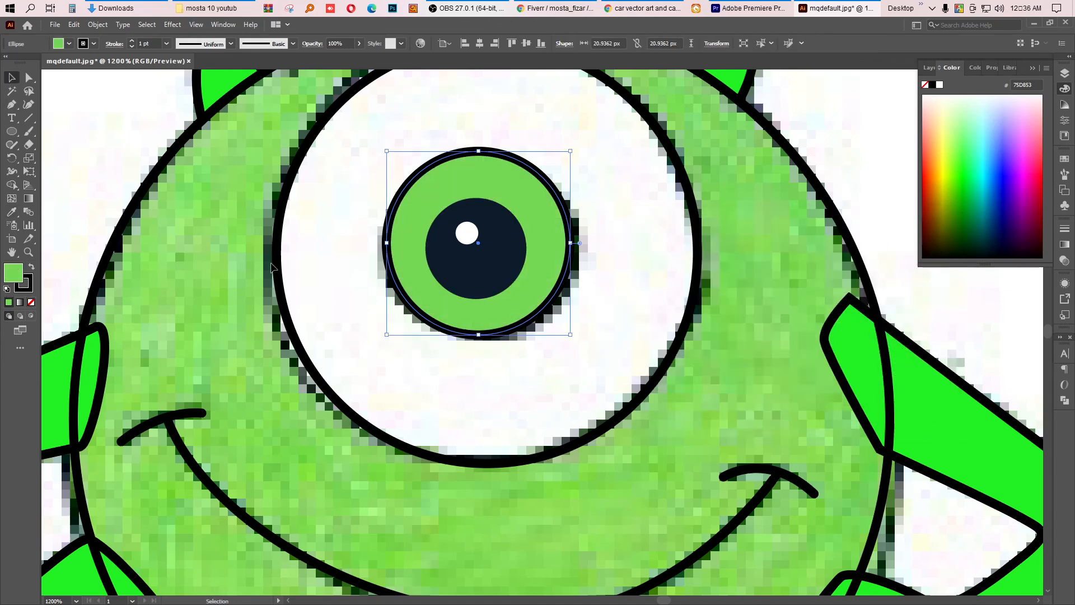
# Step: Fill the large eye circle with pure white (FFFFFF) and deselect
pyautogui.click(280, 279)
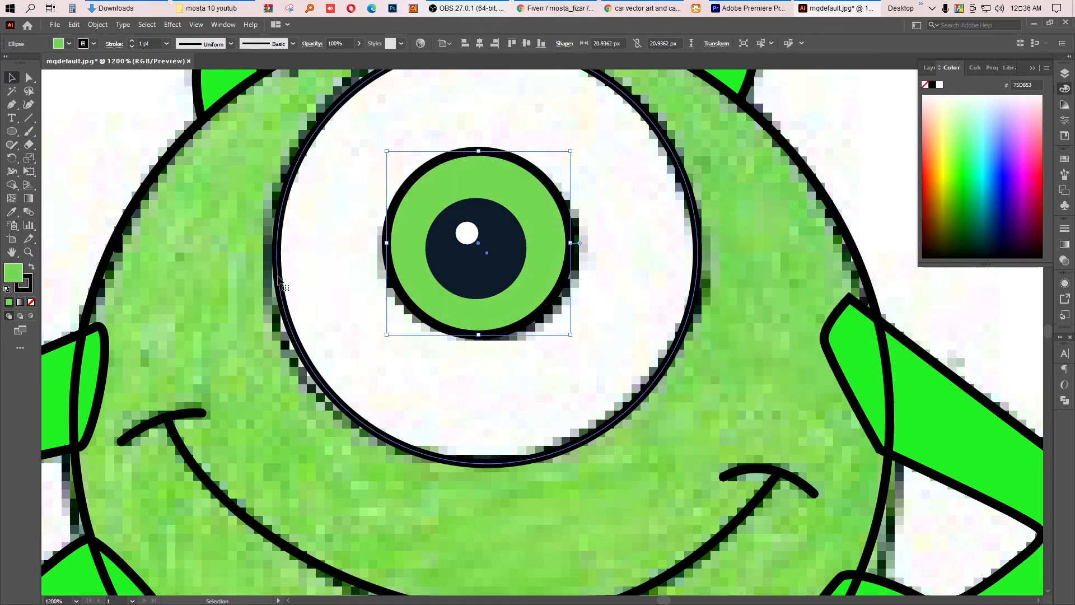
pyautogui.doubleClick(13, 275)
pyautogui.moveTo(674, 273); pyautogui.dragTo(634, 242)
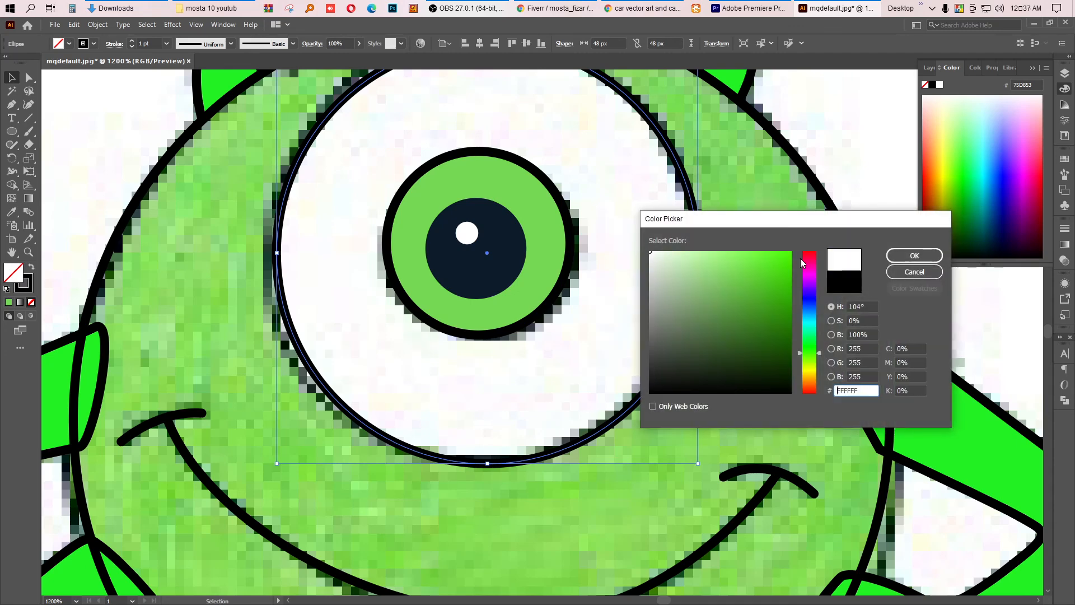
pyautogui.click(913, 256)
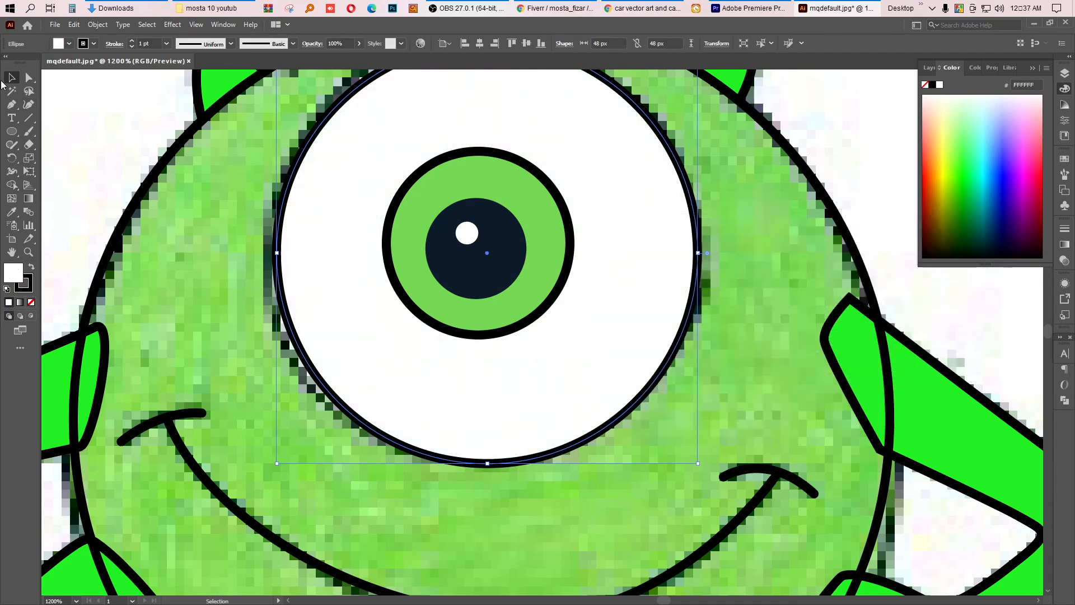
pyautogui.click(121, 170)
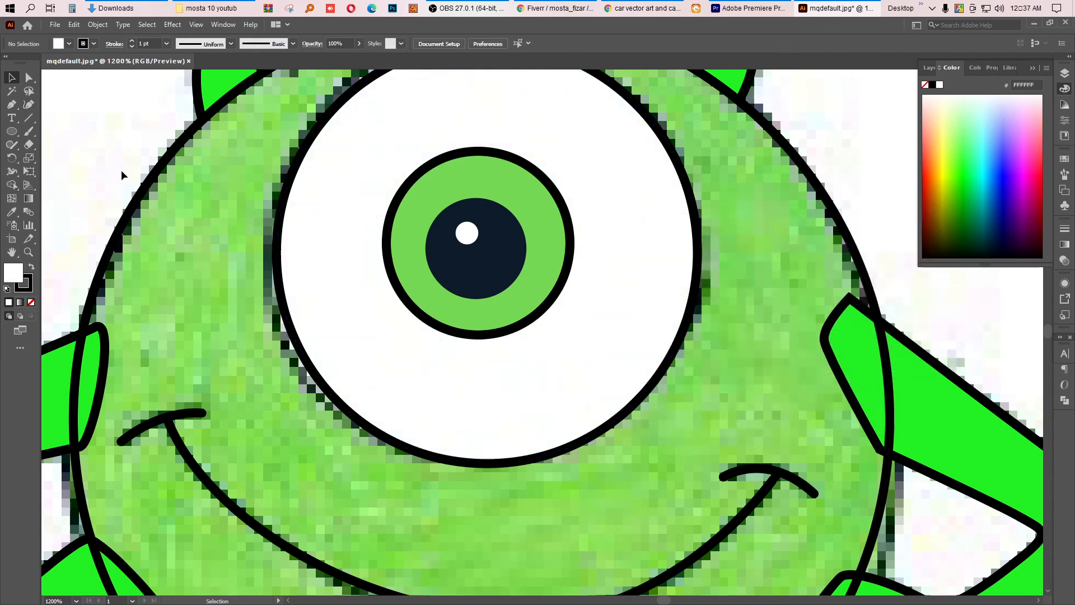
# Step: Fill the body outline with the bright green sampled from the arm using the Eyedropper, then deselect
pyautogui.click(142, 193)
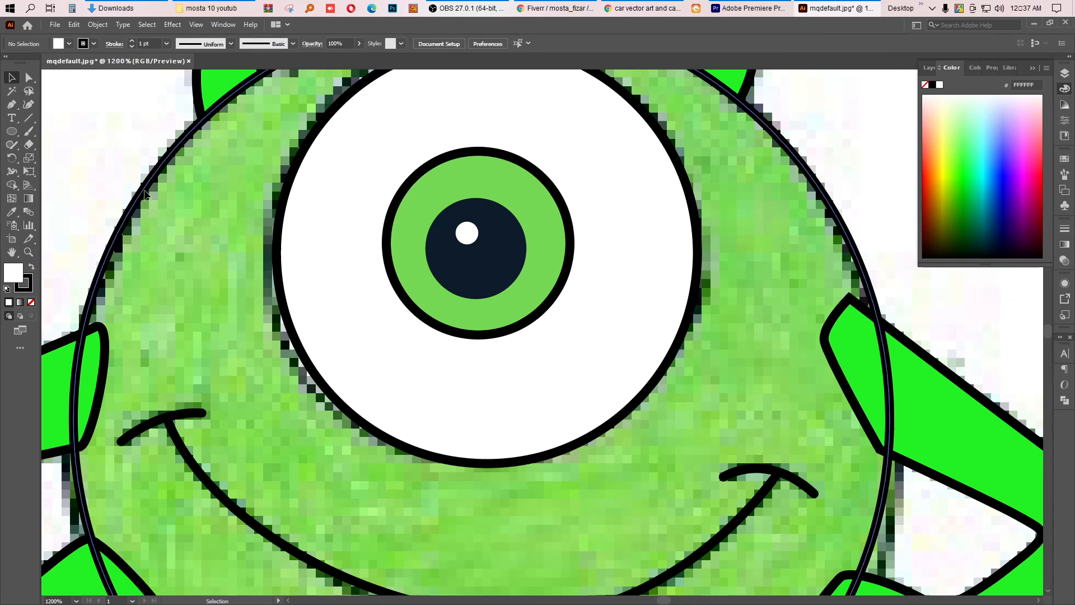
pyautogui.click(16, 216)
pyautogui.click(58, 365)
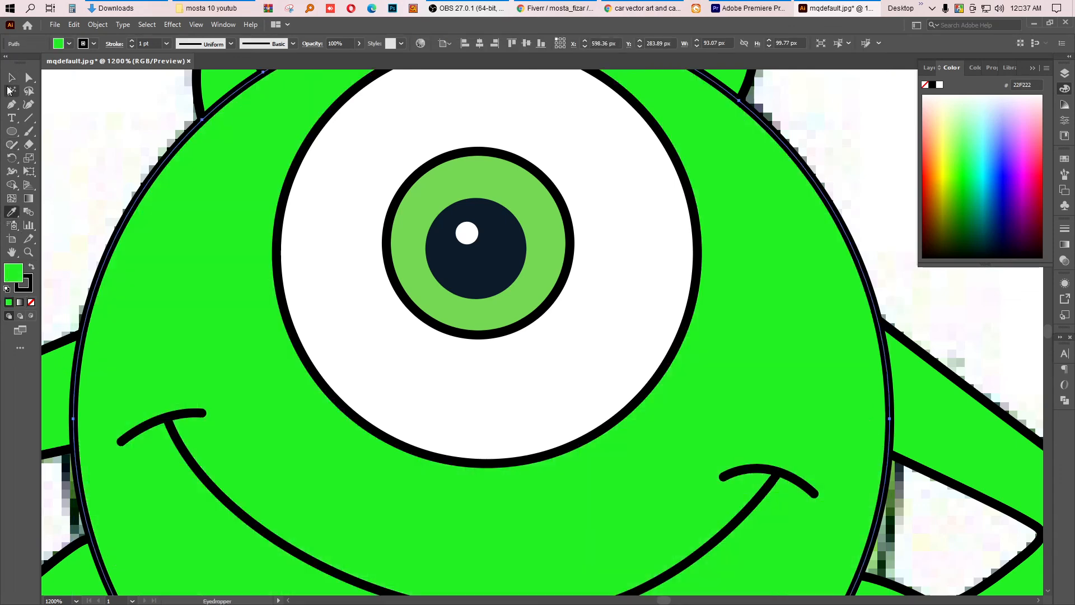
pyautogui.click(11, 78)
pyautogui.click(117, 142)
# Step: Zoom out to the whole drawing and hide the reference image layer in the Layers panel
pyautogui.scroll(-6, 493, 334)
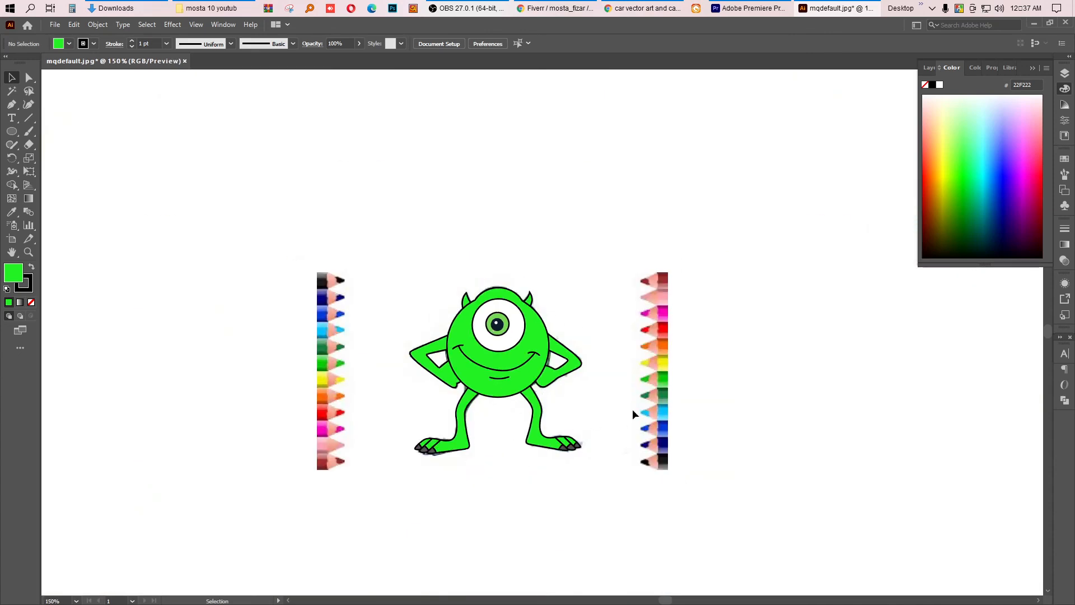
pyautogui.scroll(3, 507, 374)
pyautogui.scroll(-1, 507, 374)
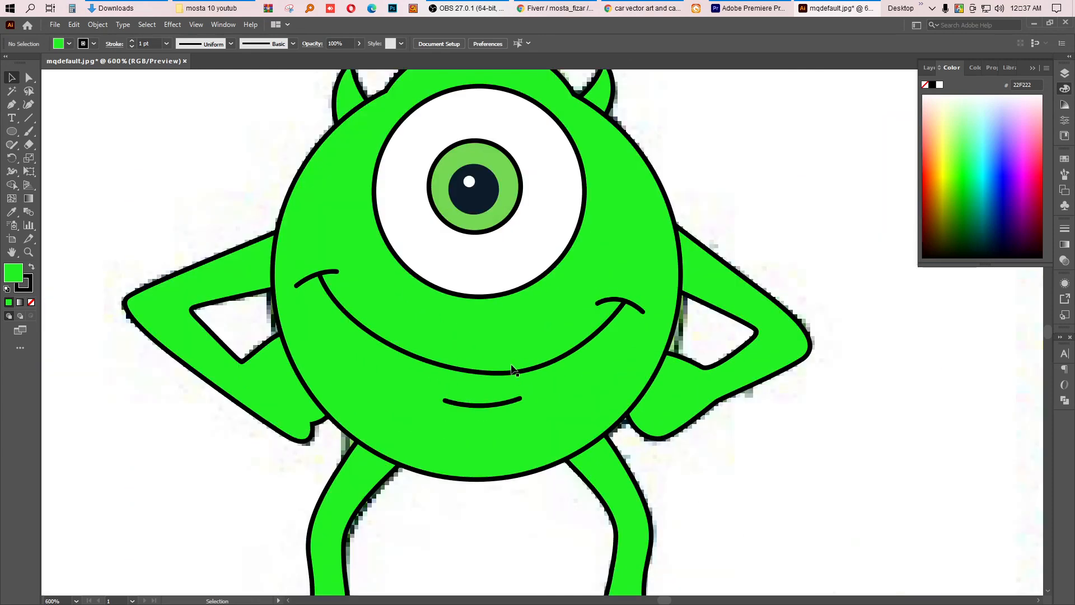
pyautogui.scroll(-1, 512, 370)
pyautogui.scroll(-1, 512, 371)
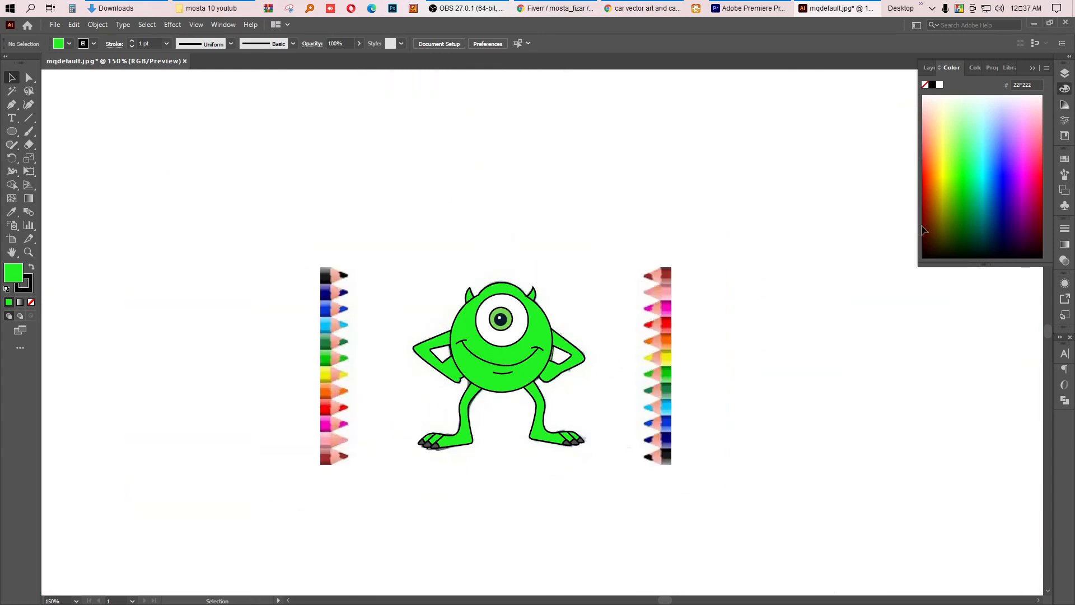
pyautogui.click(1064, 74)
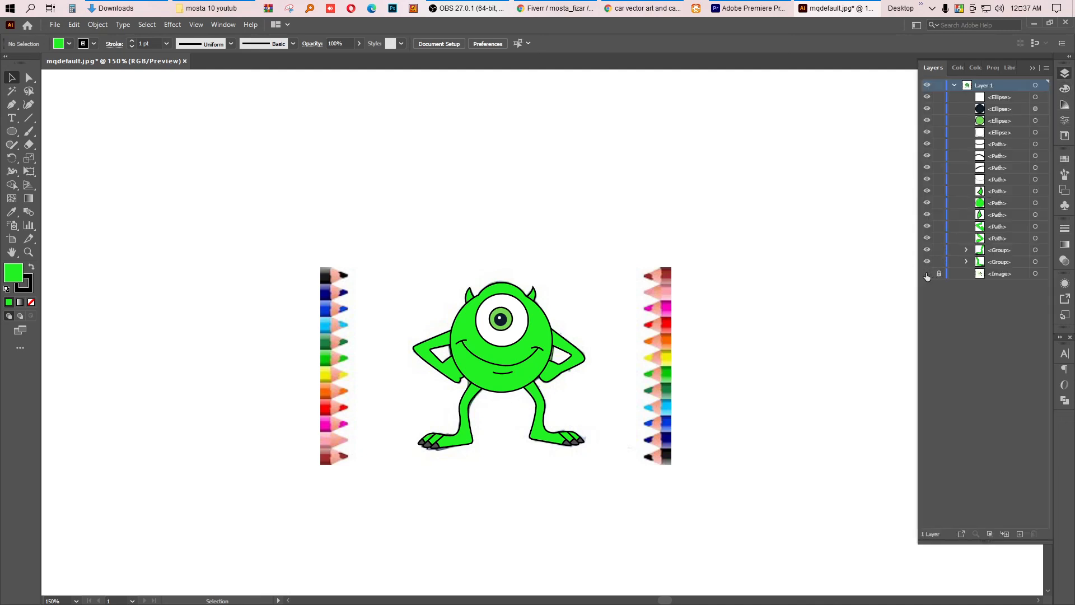
pyautogui.click(927, 274)
# Step: Select all the traced artwork and group it
pyautogui.moveTo(383, 265); pyautogui.dragTo(609, 485)
pyautogui.scroll(3, 552, 409)
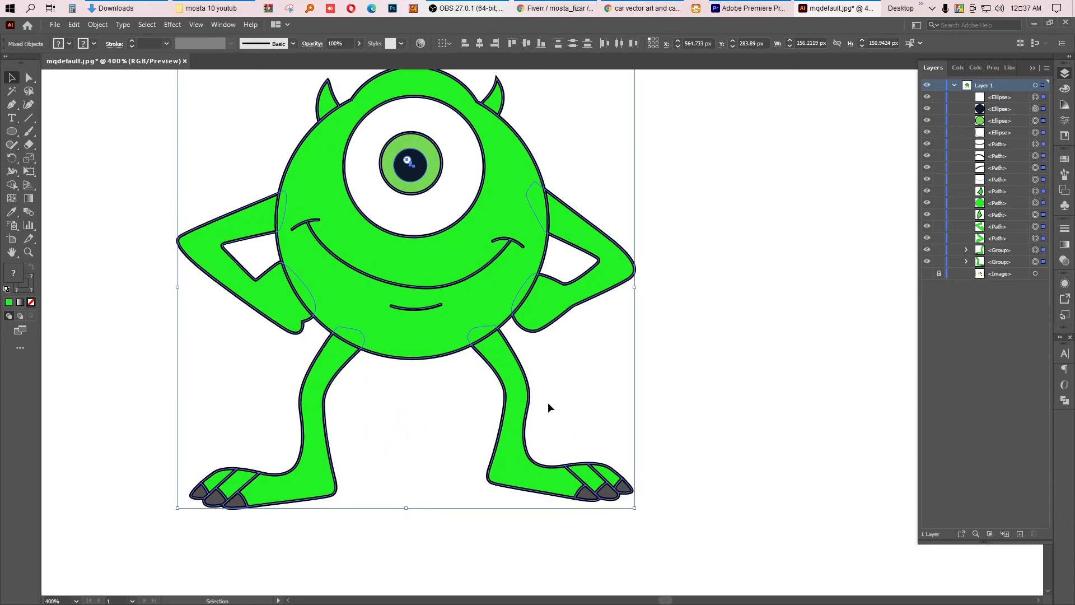
pyautogui.scroll(-1, 547, 403)
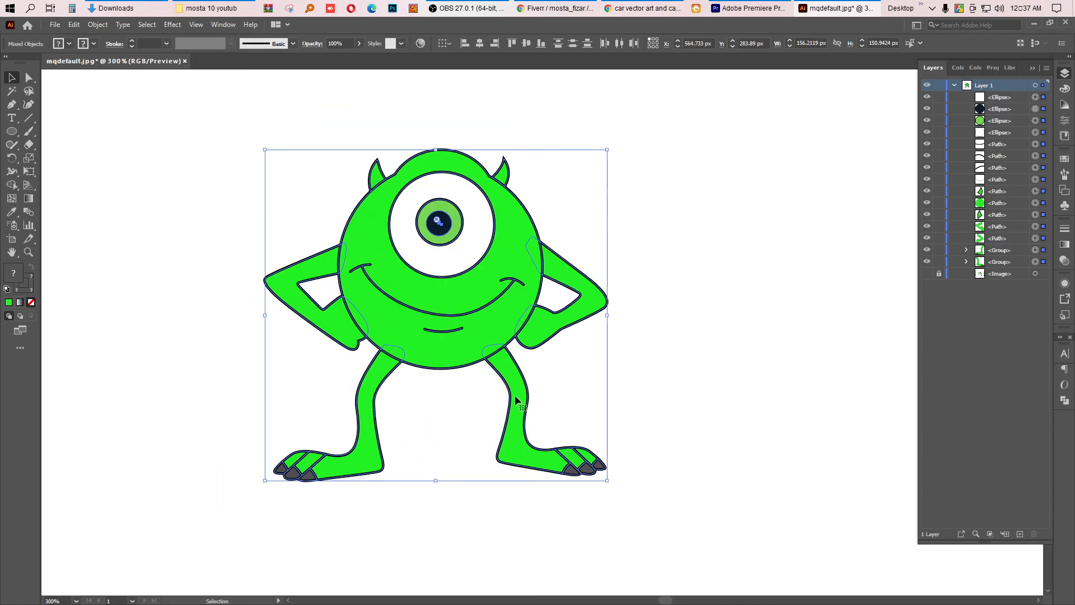
pyautogui.scroll(-2, 515, 394)
pyautogui.press('a')
pyautogui.hotkey('ctrl', 'g')
pyautogui.press('v')
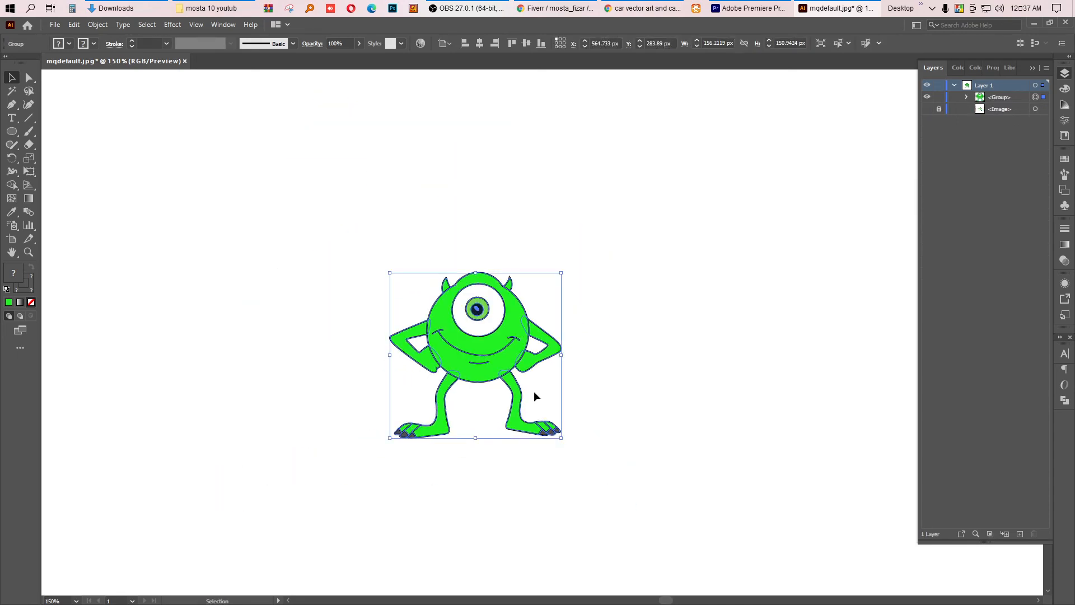
# Step: Expand the grouped artwork's appearance, then expand its fill and stroke, and deselect
pyautogui.click(680, 366)
pyautogui.moveTo(367, 244); pyautogui.dragTo(603, 489)
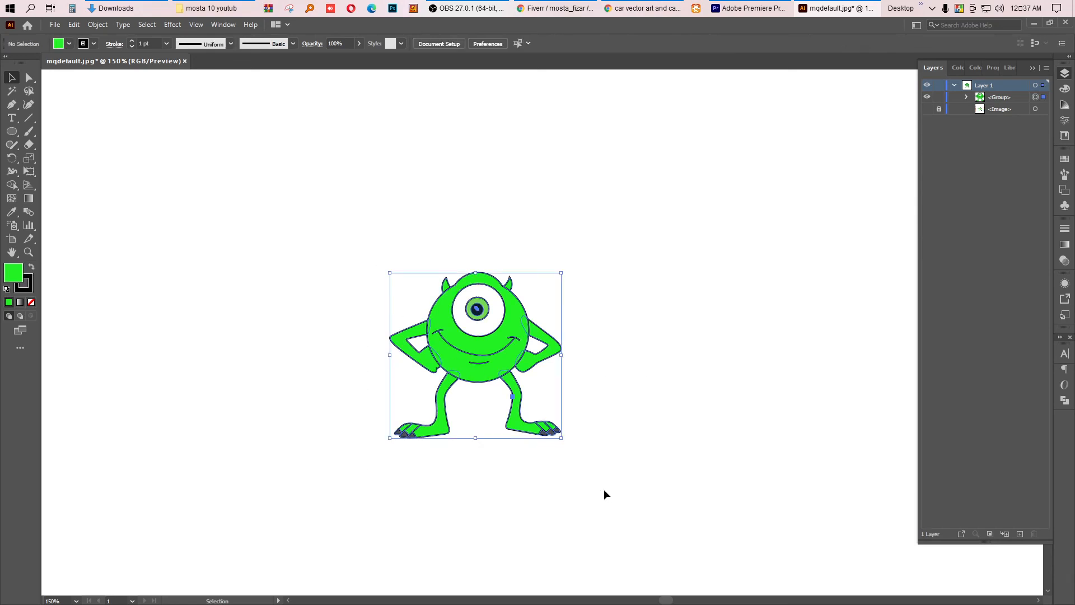
pyautogui.click(106, 25)
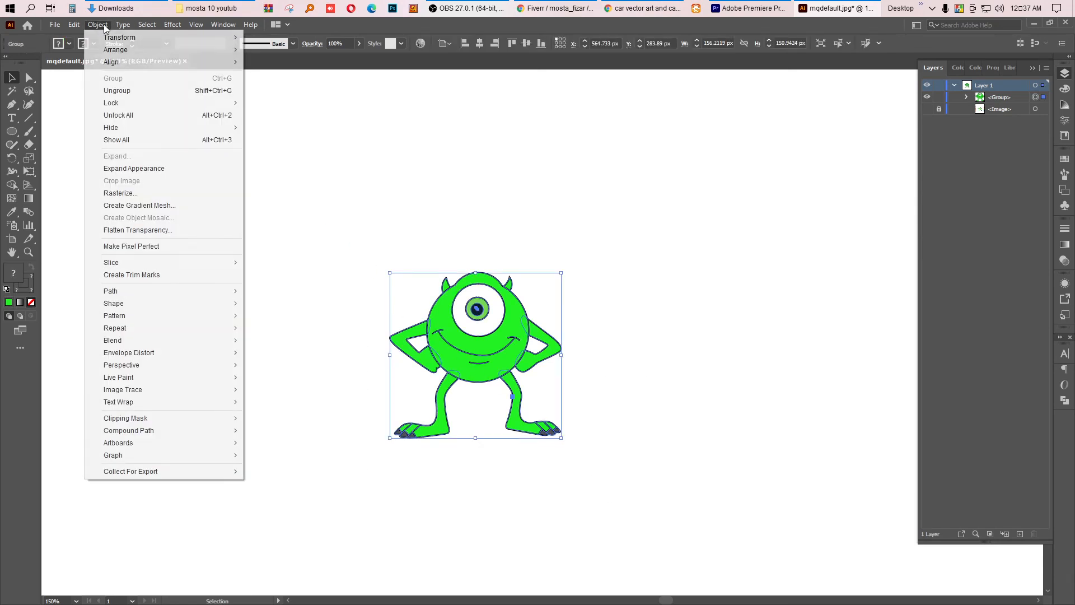
pyautogui.click(147, 170)
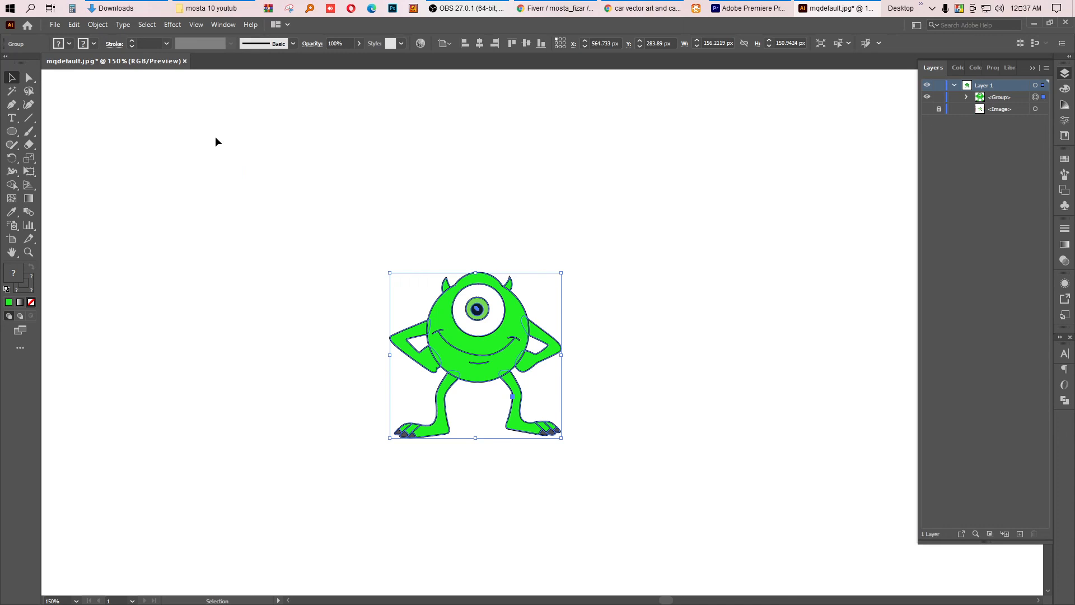
pyautogui.click(98, 25)
pyautogui.click(144, 156)
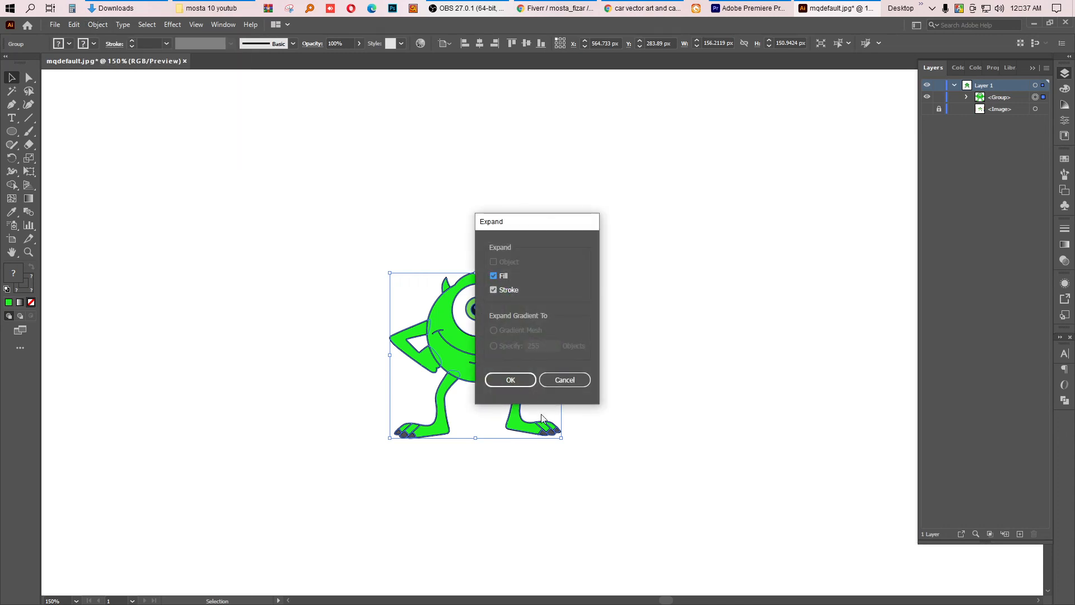
pyautogui.click(516, 385)
pyautogui.click(645, 324)
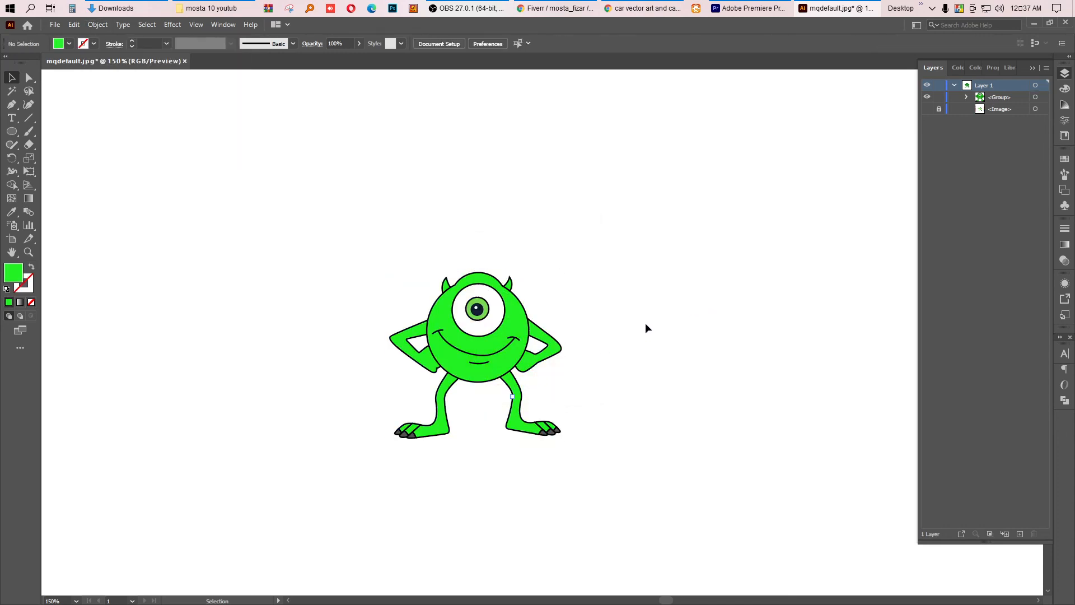